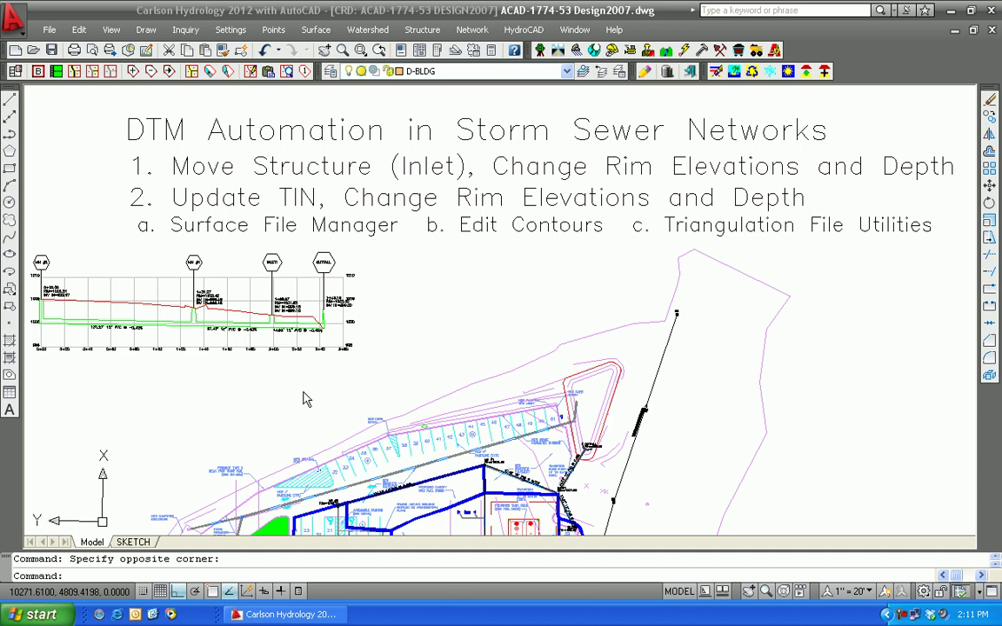
Set up a downstream sewer network profile from MH #2 to OUTFALL with the design surface drawn and saved to a profile file
mouse_move(330, 383)
middle_mouse_down()
mouse_move(409, 265)
mouse_move(464, 316)
middle_mouse_up()
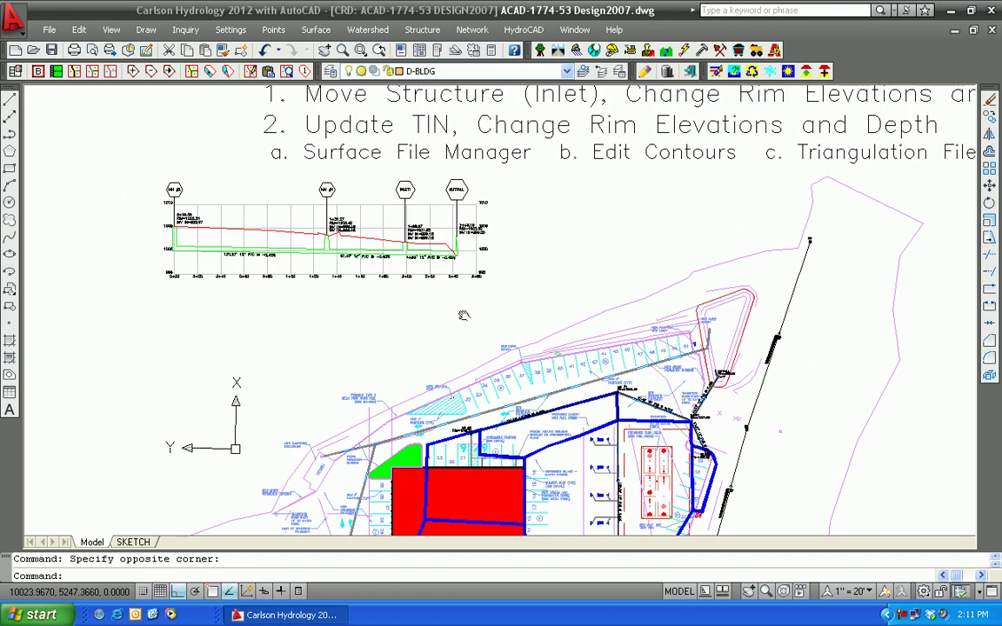
scroll(306, 286, "up", 3)
middle_click_drag(306, 285, 359, 386)
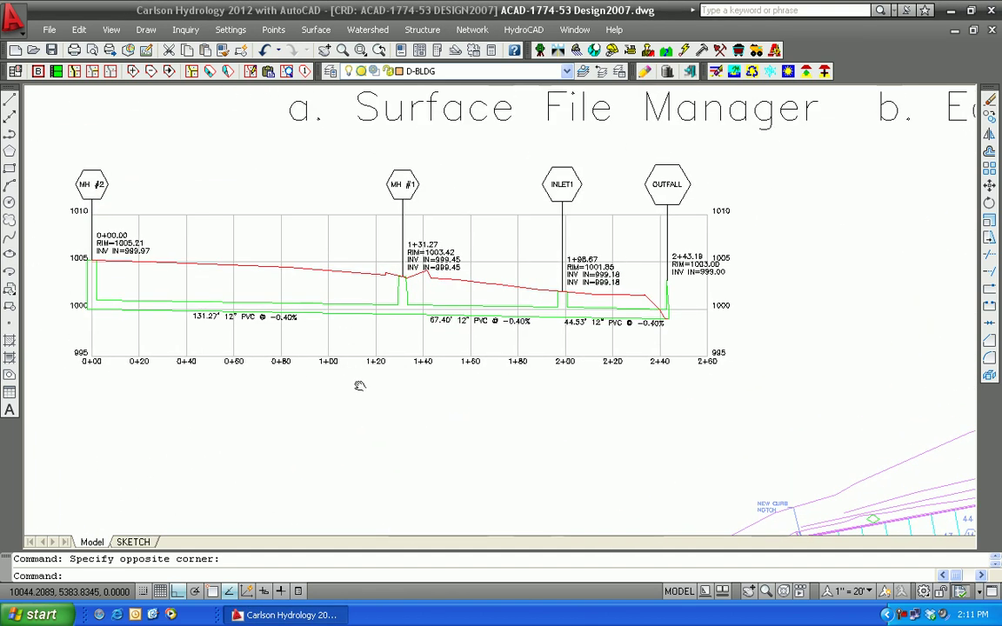
left_click(471, 31)
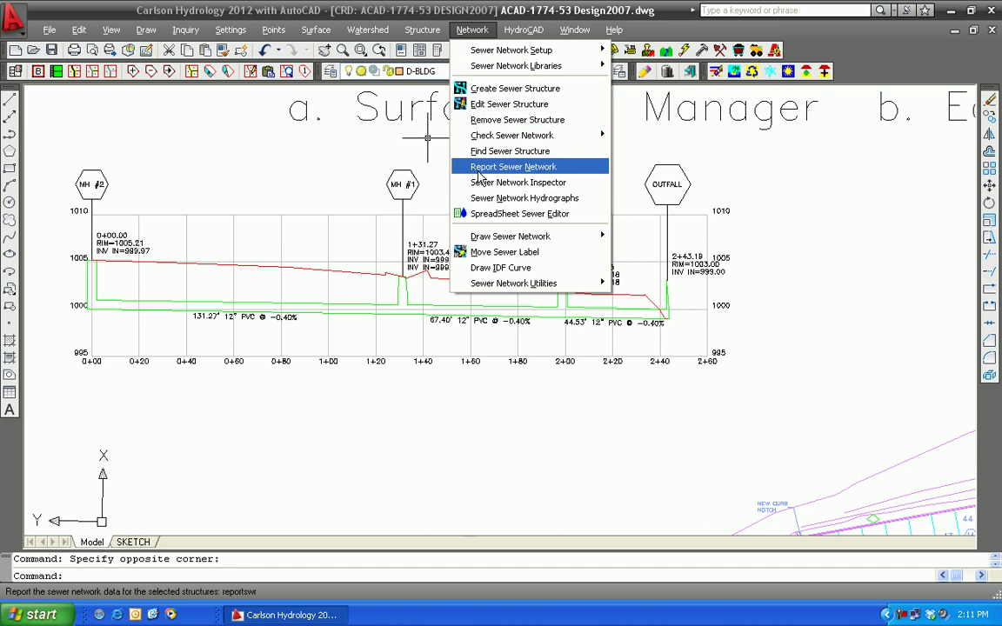
mouse_move(548, 237)
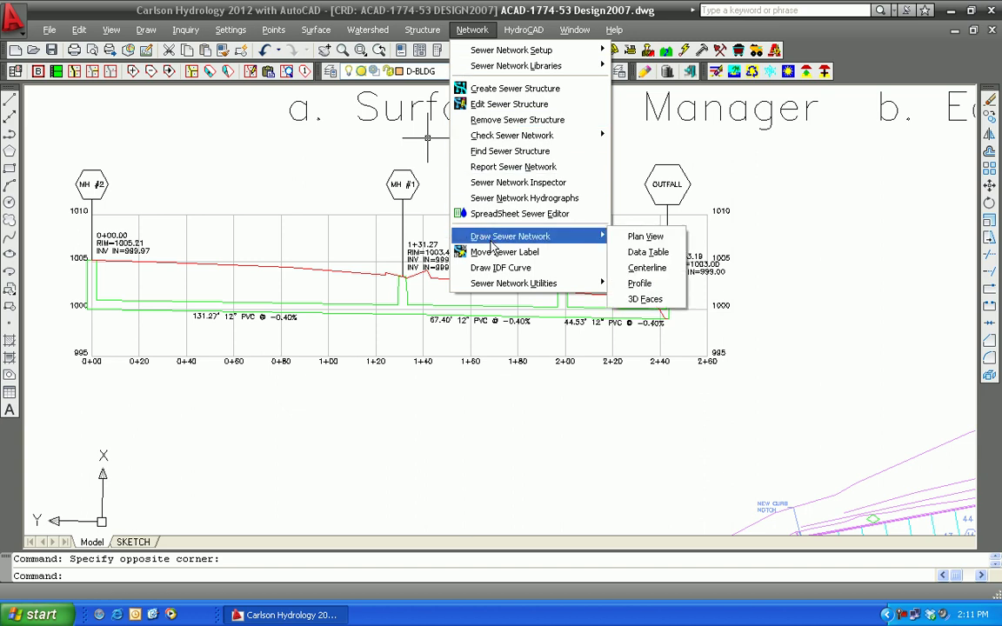
left_click(640, 285)
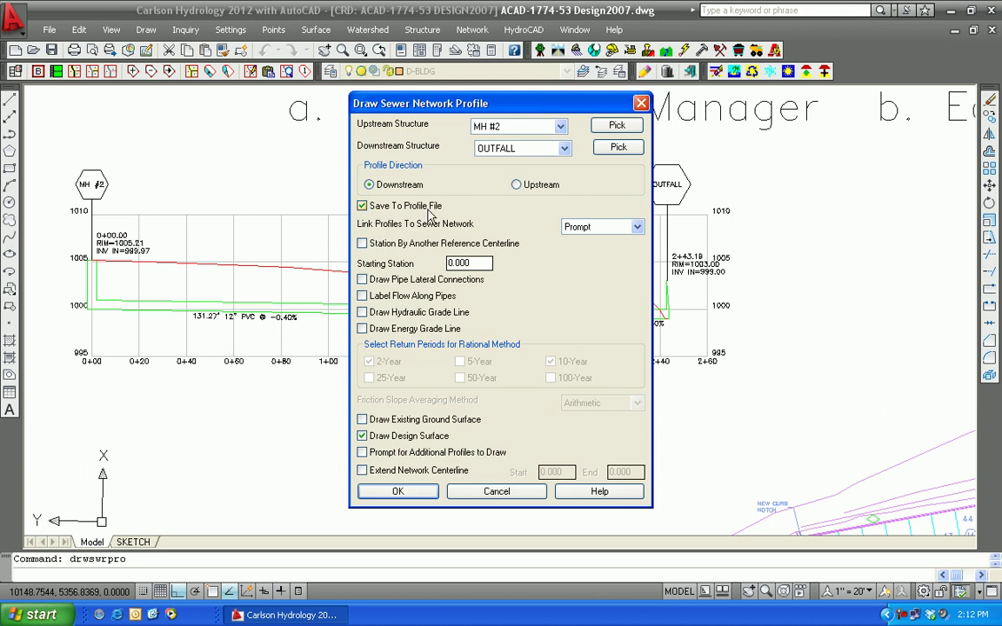
left_click(398, 492)
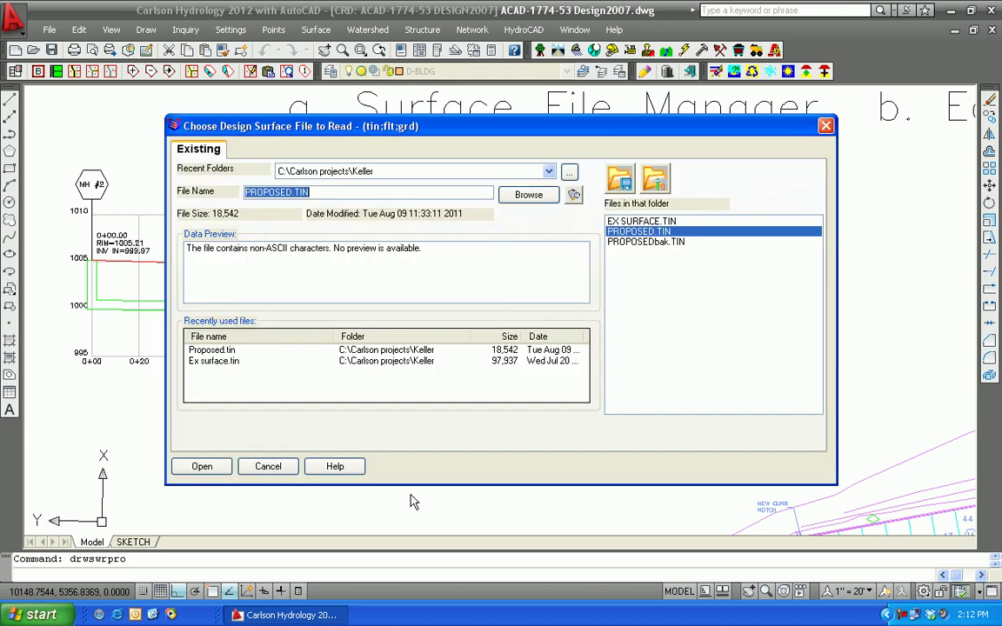
Use Proposed.tin as the design surface and save the profile as MH #2OUTFALL, replacing the existing file
left_click(211, 350)
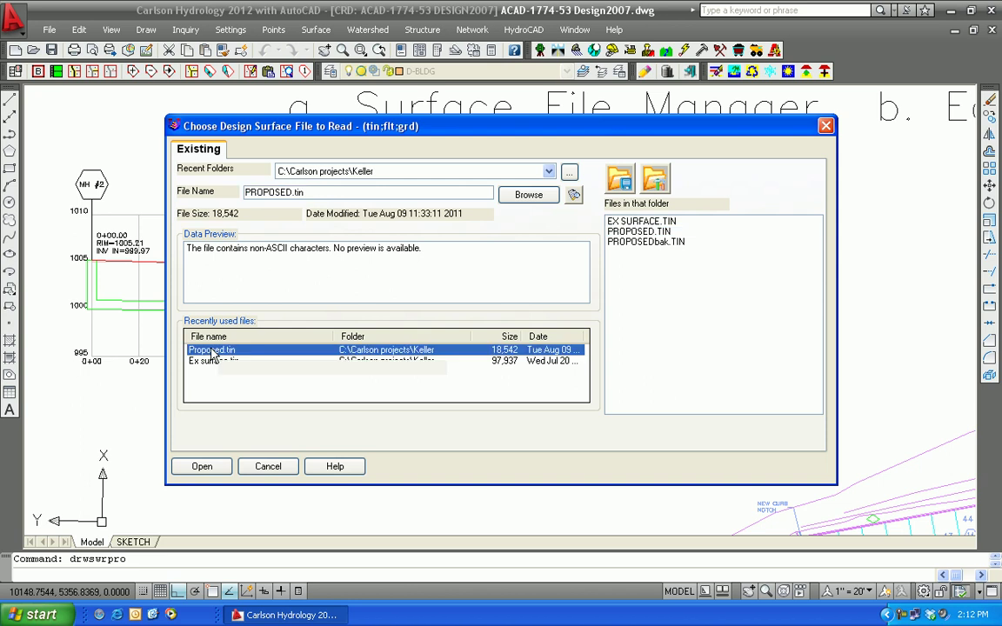
left_click(218, 467)
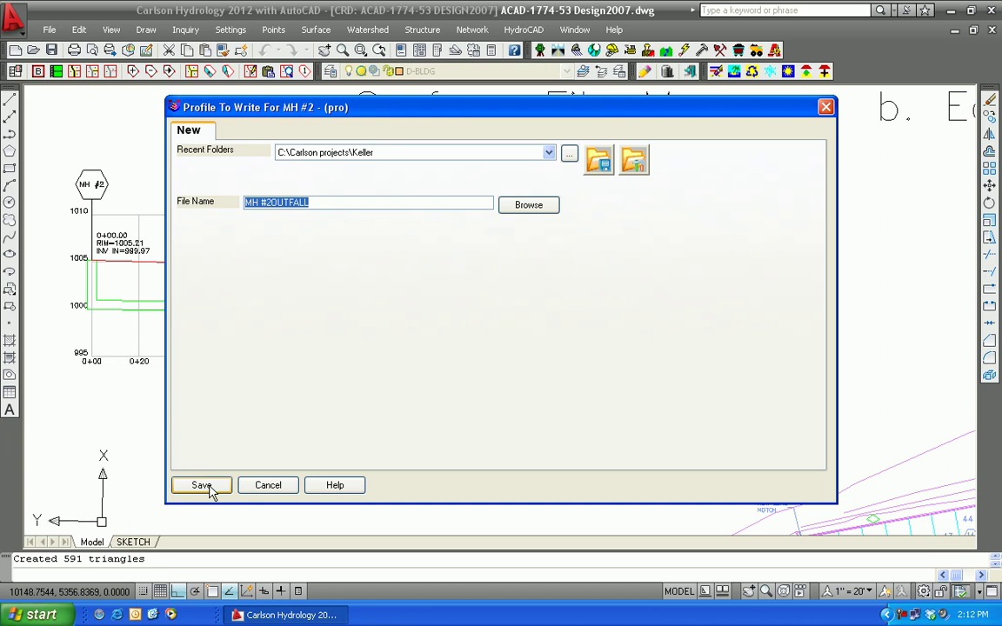
left_click(202, 485)
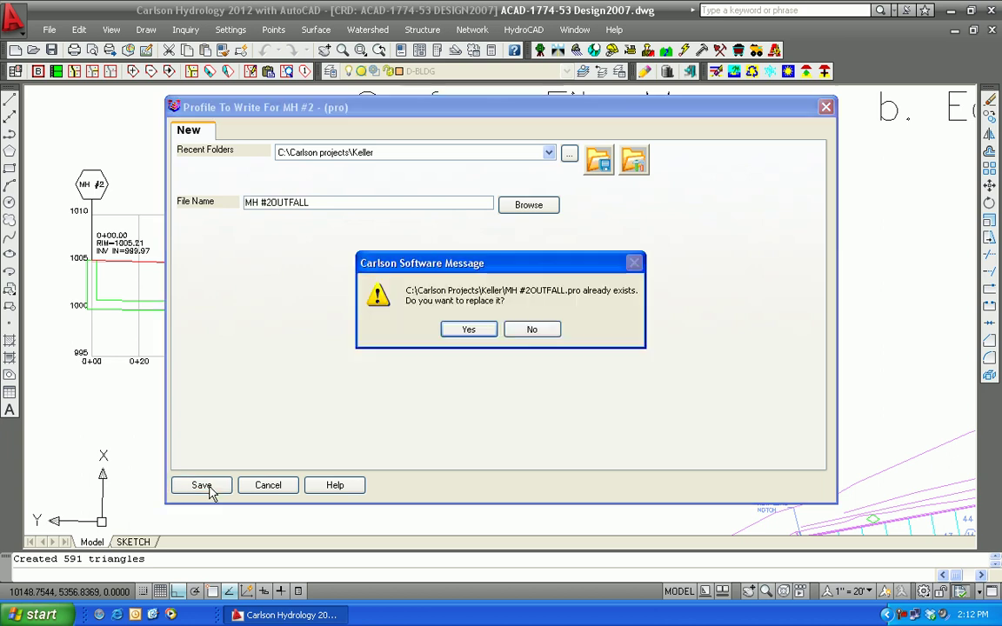
left_click(467, 330)
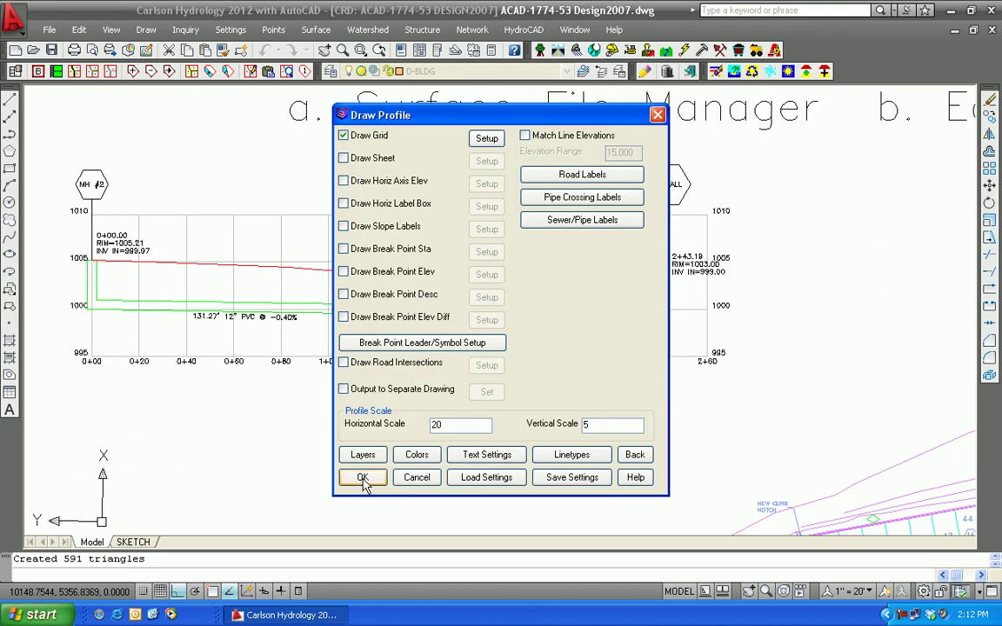
Erase the existing profile from the drawing and place the new profile grid and its manhole labels beneath the heading text
left_click(363, 480)
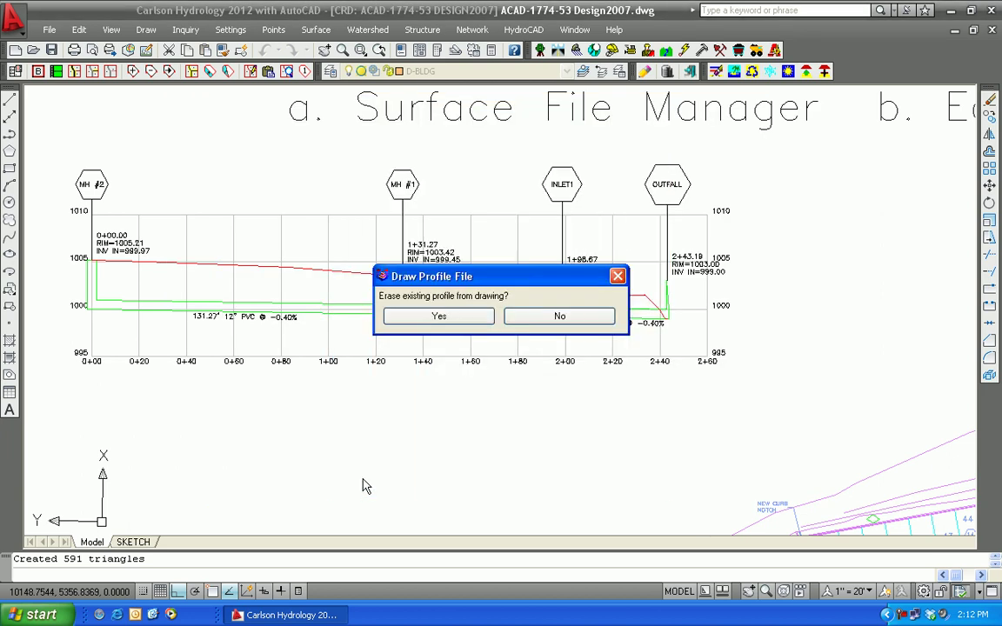
left_click(423, 318)
left_click(412, 354)
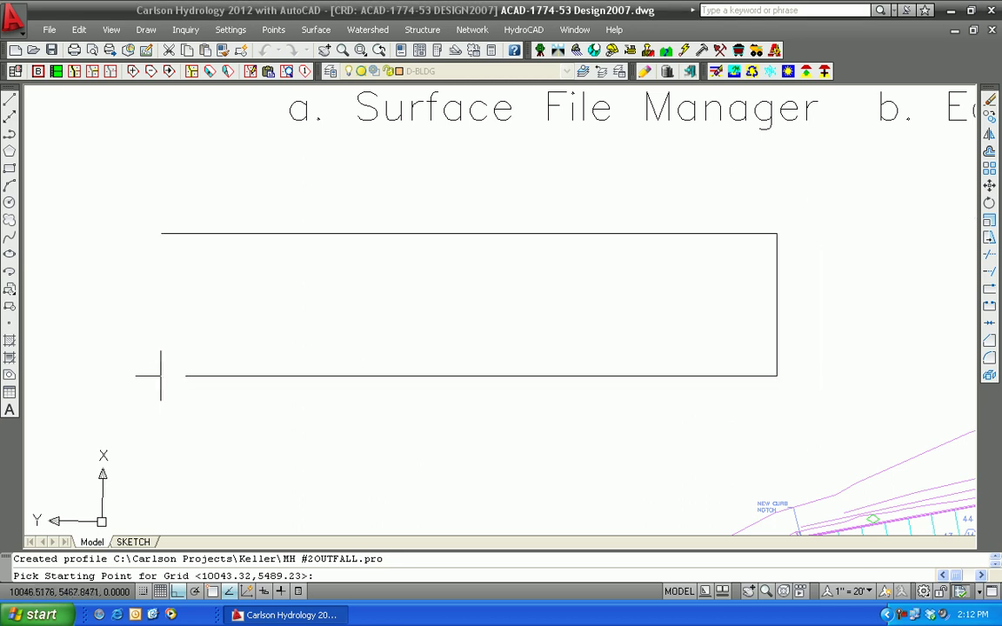
left_click(122, 383)
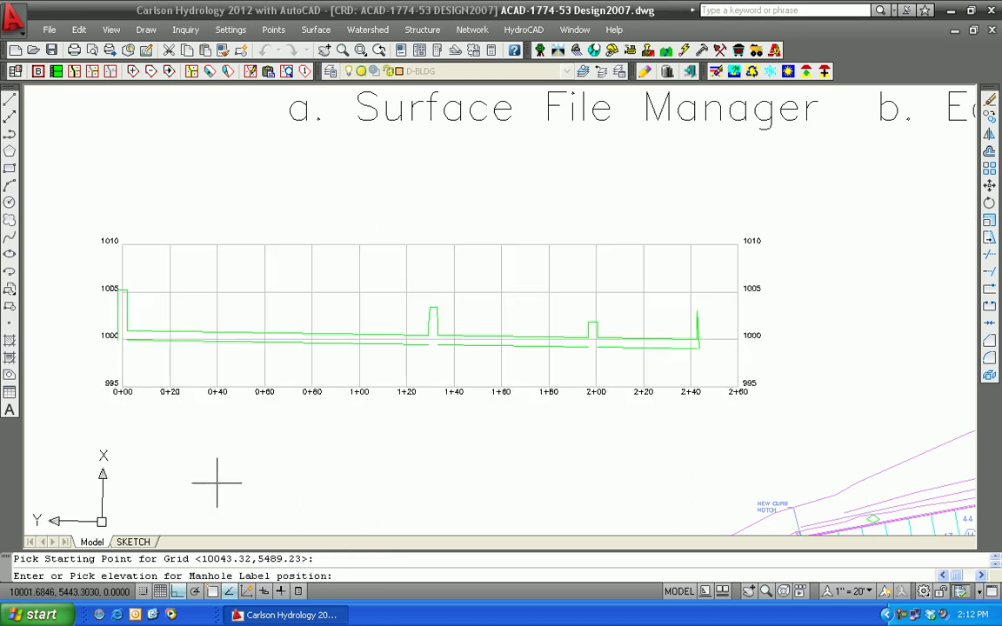
left_click(122, 225)
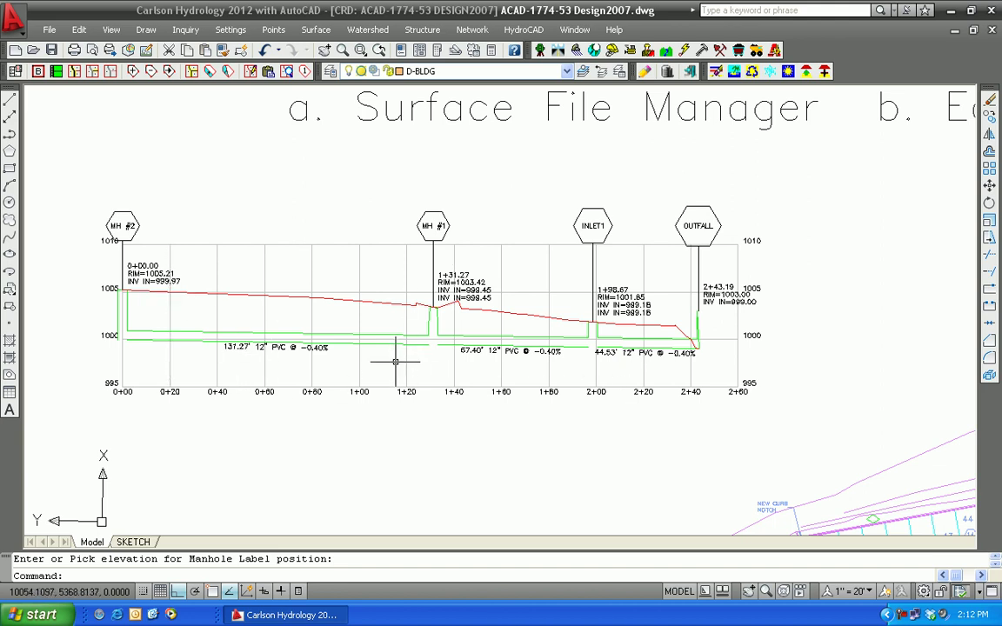
Configure the sewer network settings with network type Storm Sewer and the reference surface and centerline link on Prompt
scroll(179, 287, "up", 1)
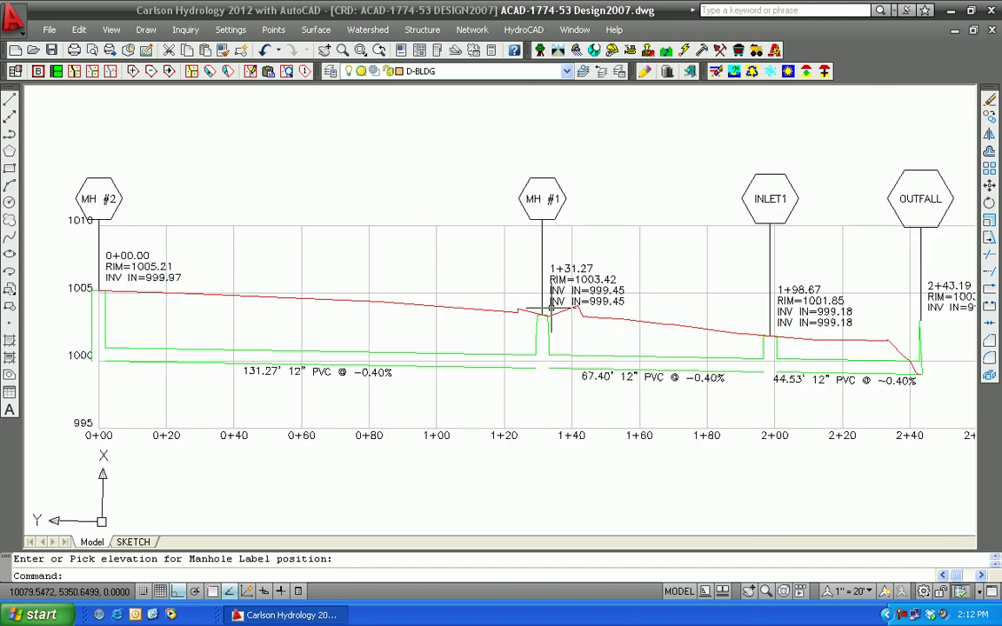
scroll(626, 357, "down", 2)
mouse_move(623, 370)
middle_mouse_down()
mouse_move(548, 339)
mouse_move(325, 320)
mouse_move(312, 304)
middle_mouse_up()
scroll(523, 339, "down", 2)
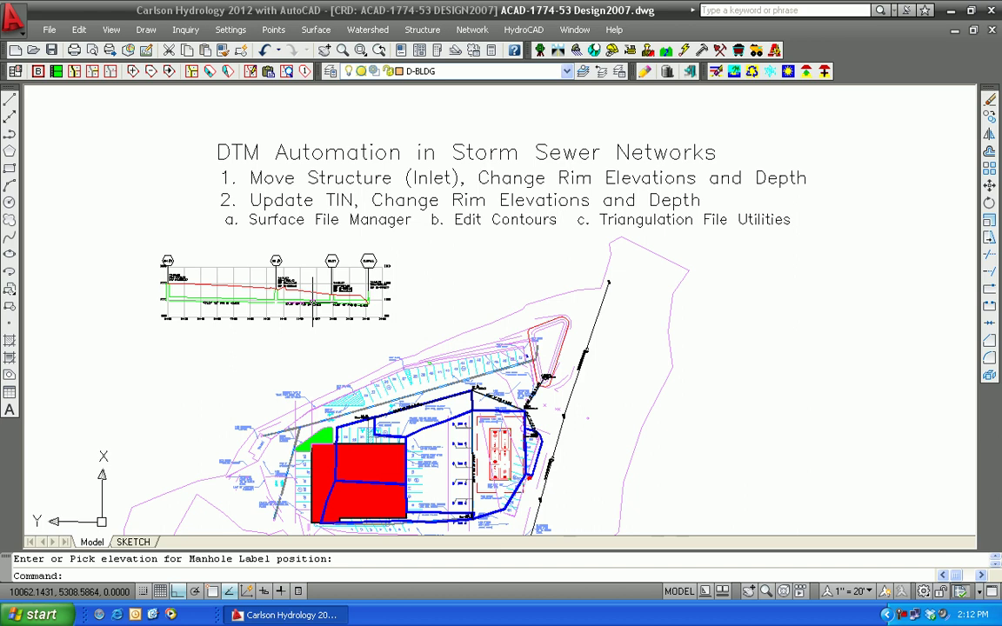
left_click(473, 31)
mouse_move(551, 53)
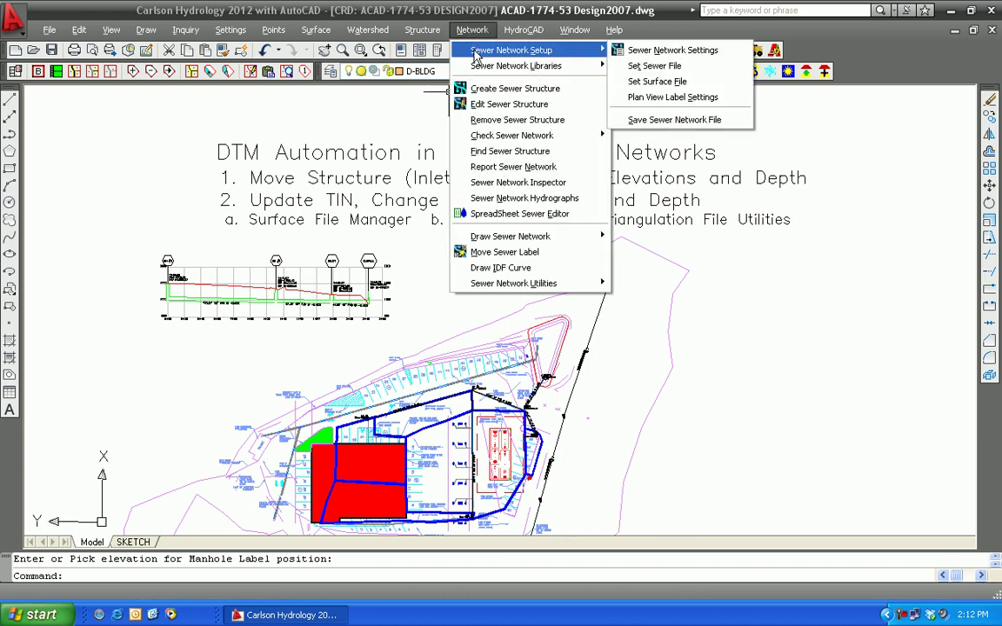
left_click(674, 50)
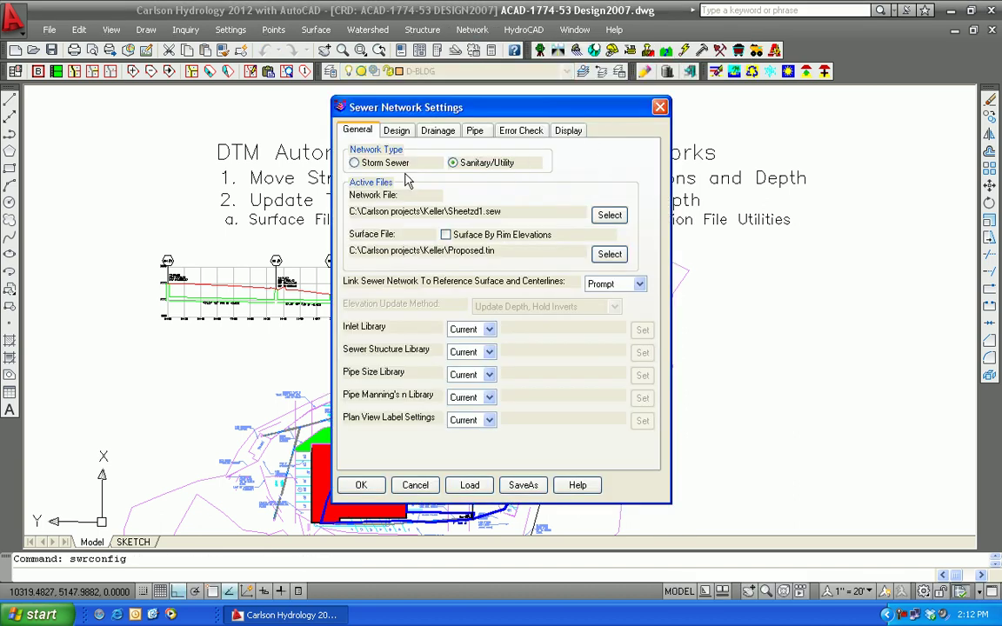
left_click(354, 164)
left_click(356, 132)
left_click(639, 287)
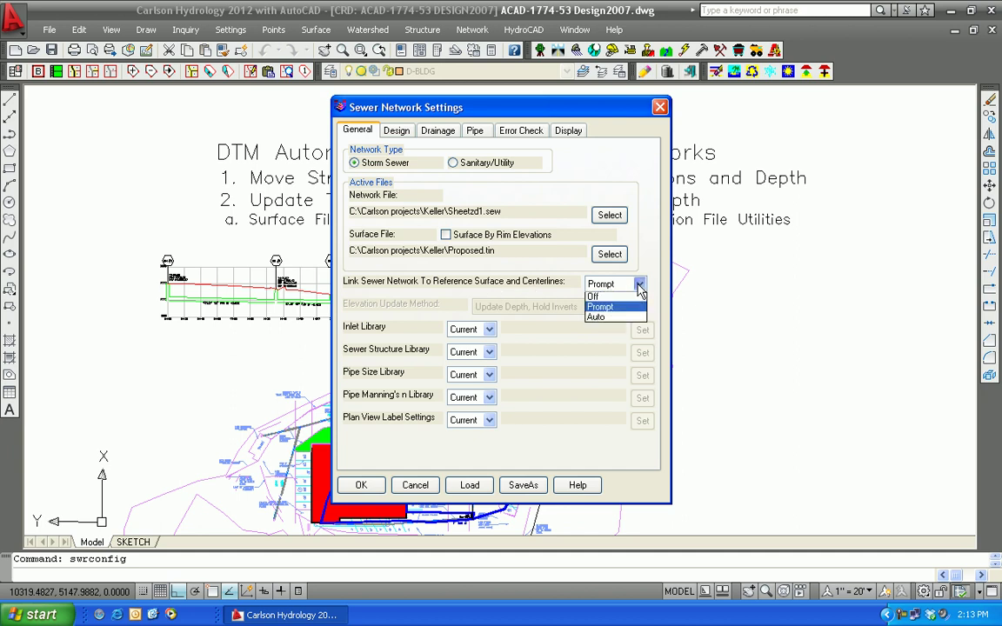
left_click(598, 308)
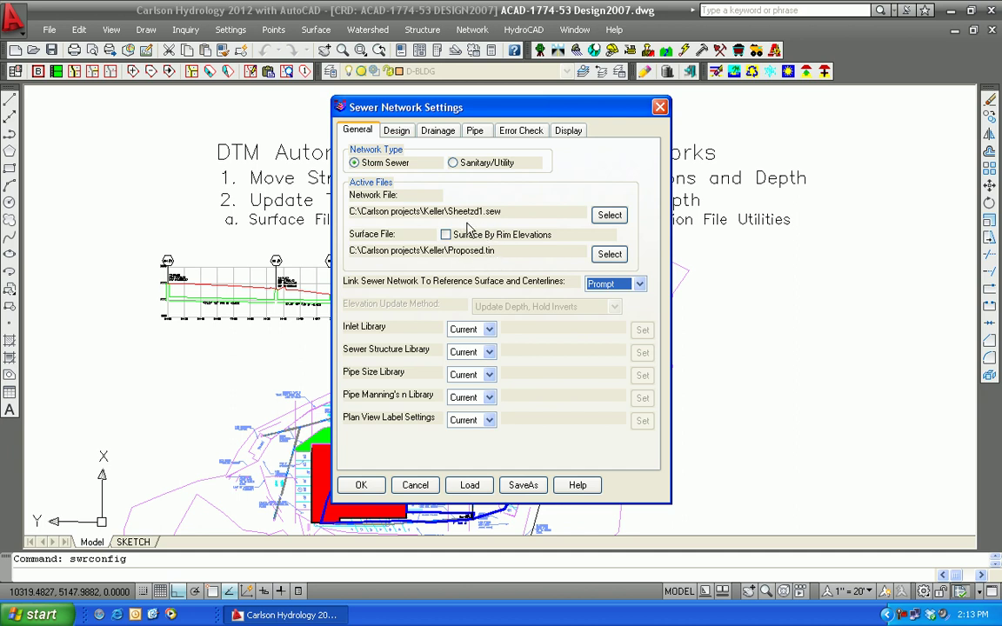
left_click(362, 485)
Examine the storm sewer structures, connecting pipes and watershed boundaries in the site plan, including the run to the outfall
middle_click_drag(311, 435, 341, 370)
scroll(336, 348, "up", 5)
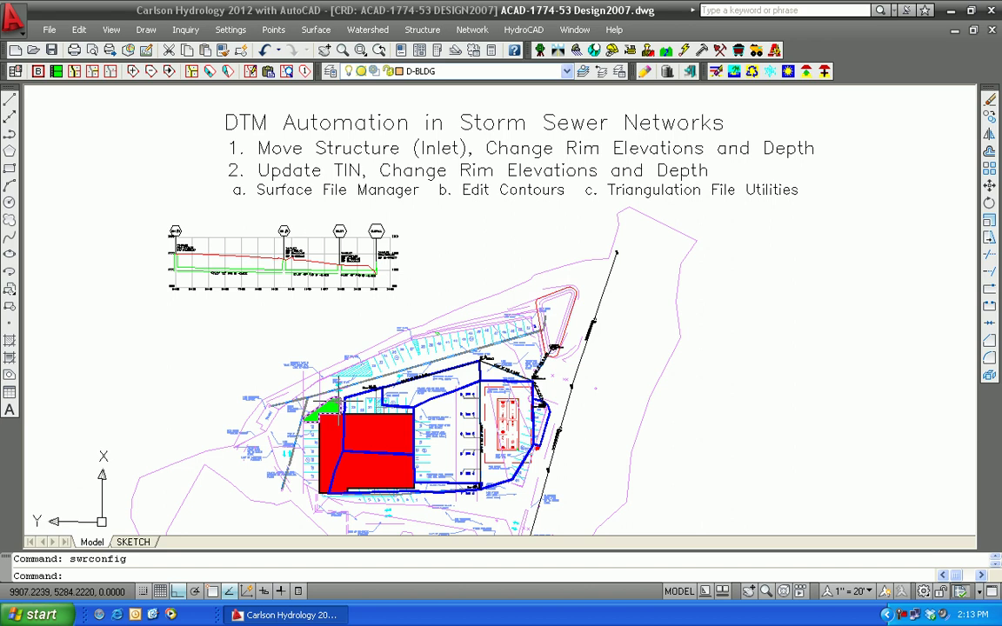
scroll(335, 348, "up", 2)
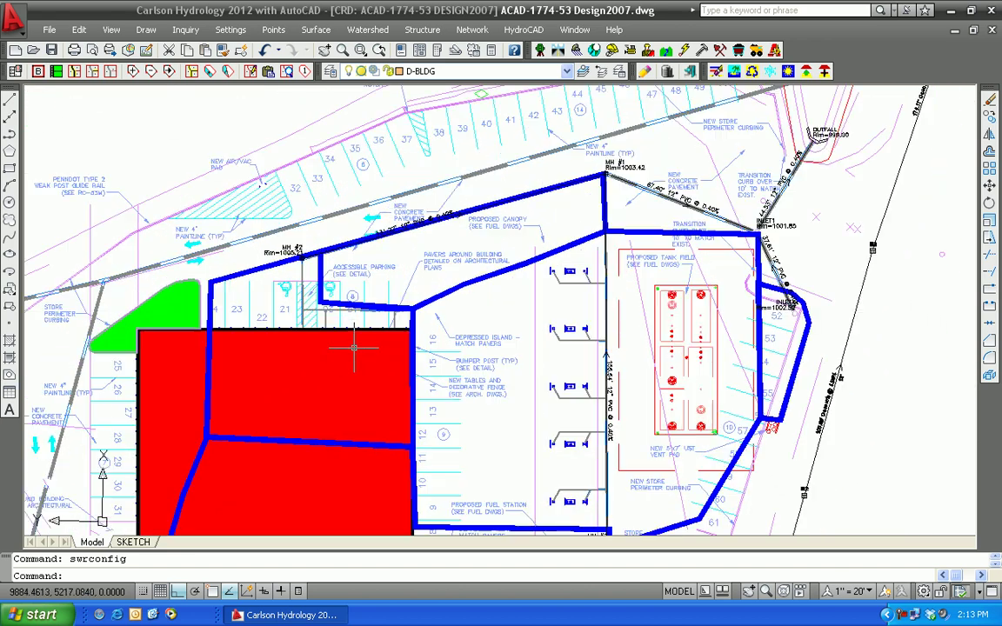
scroll(346, 346, "down", 3)
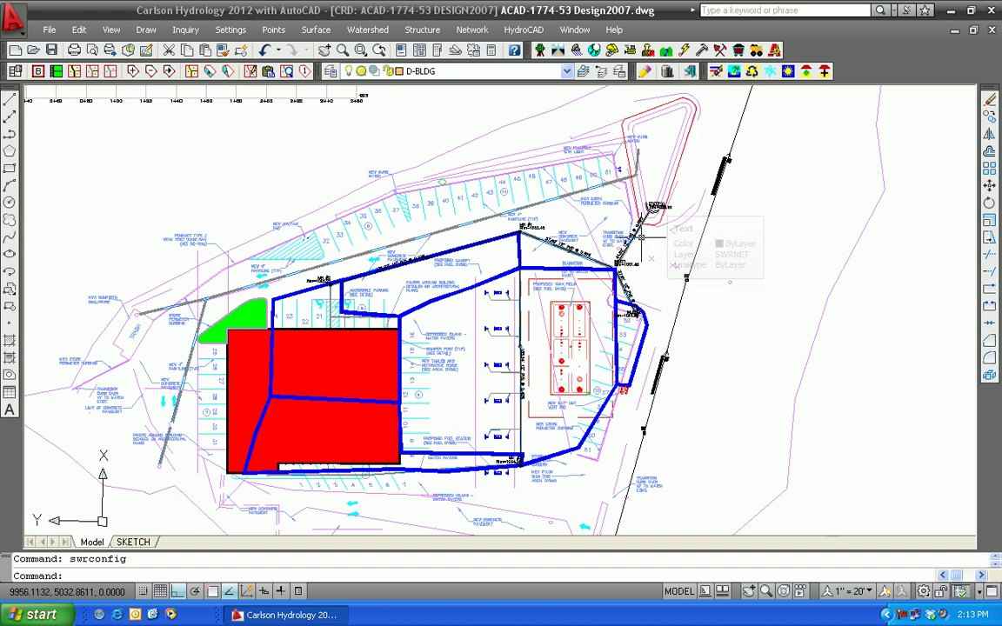
scroll(642, 236, "up", 3)
scroll(661, 196, "down", 3)
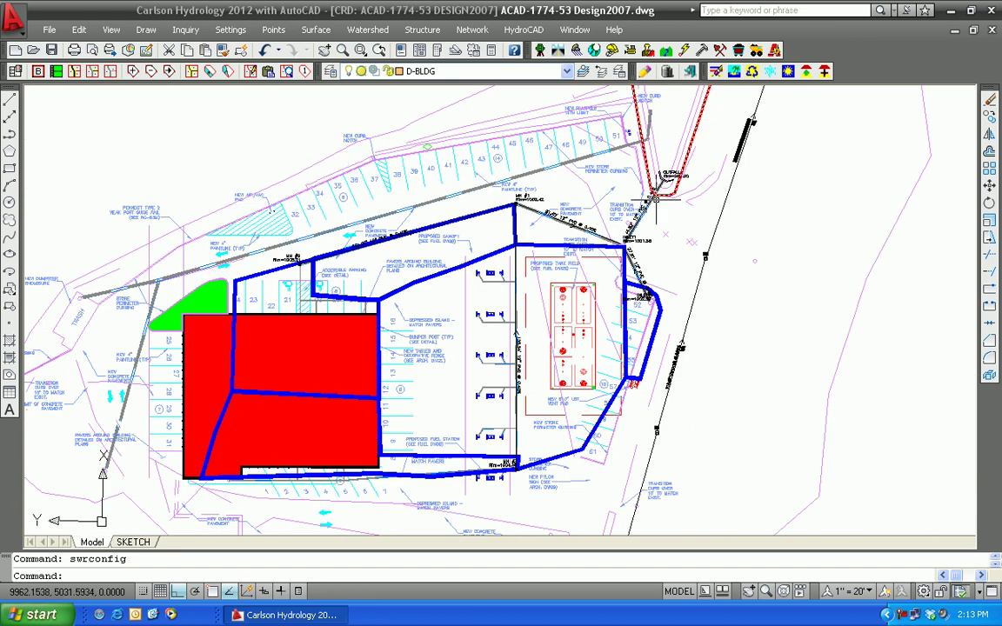
scroll(567, 400, "down", 2)
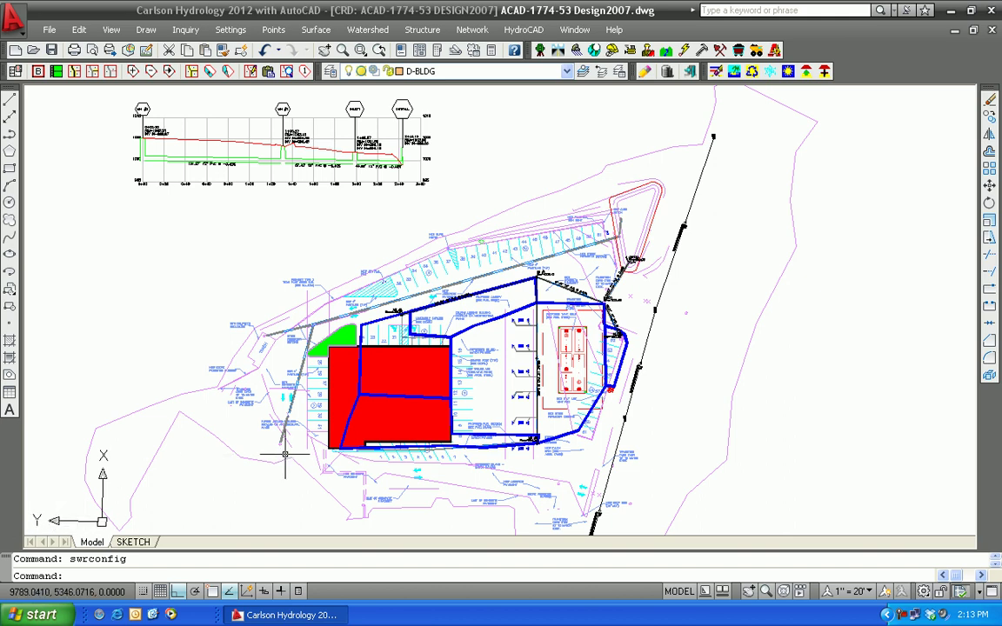
scroll(470, 391, "up", 2)
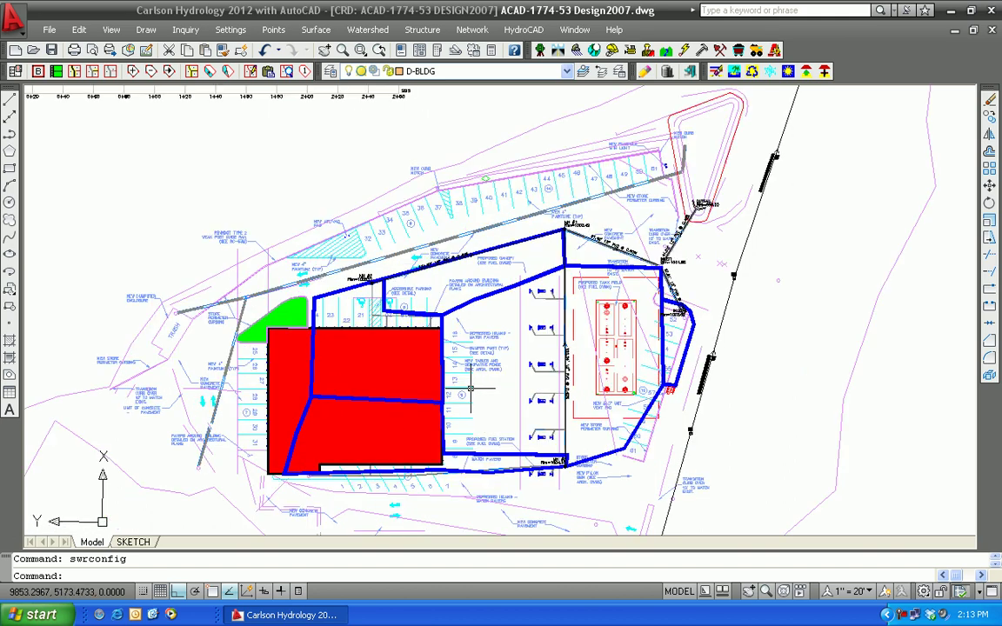
scroll(471, 392, "up", 2)
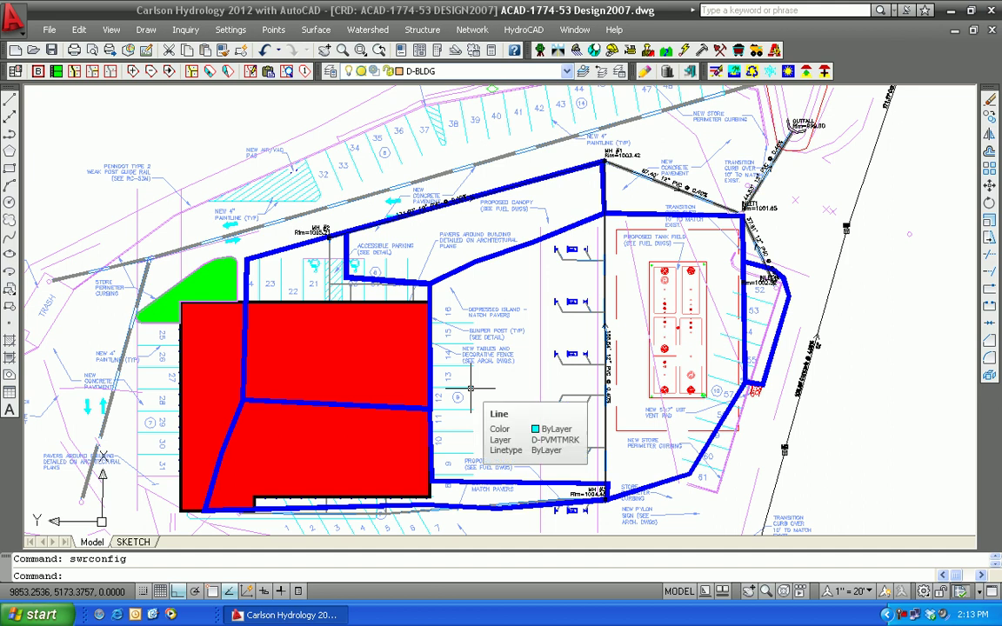
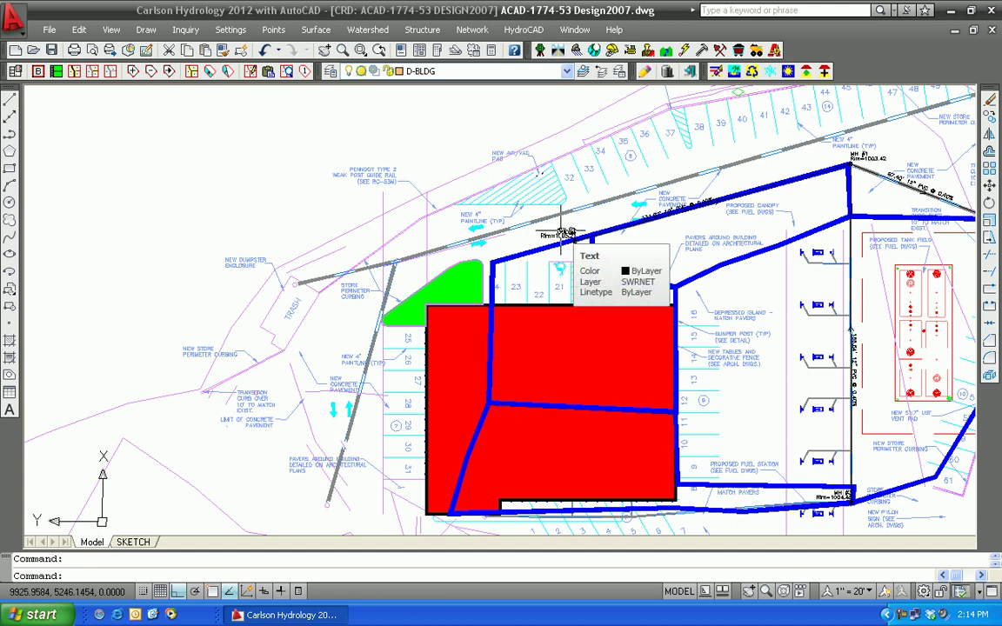
Edit structure MH #2 and assign its drainage area from the closed watershed polyline around the upper half of the red building
double_click(566, 233)
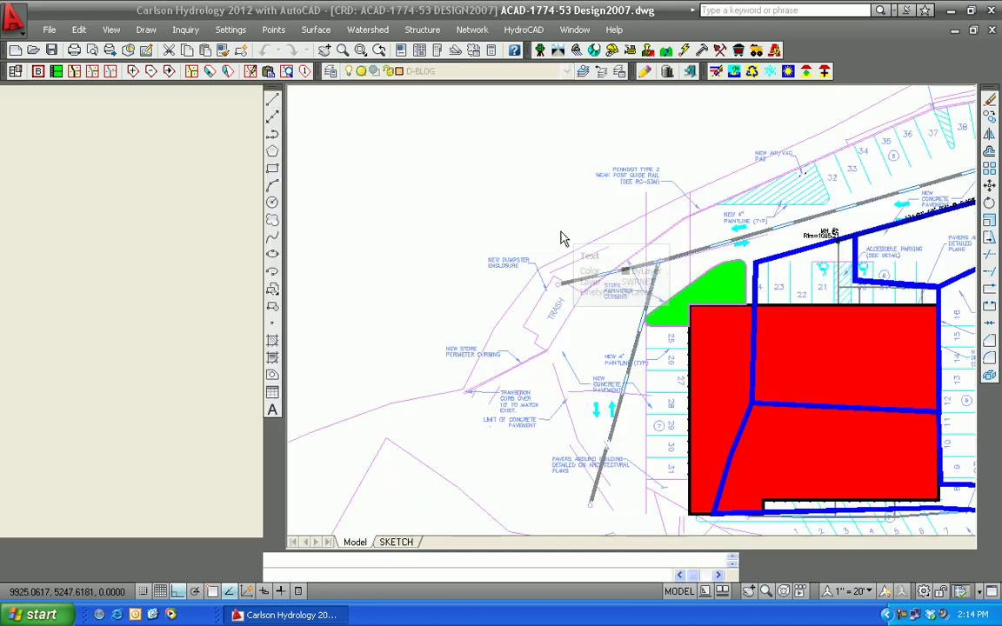
middle_click_drag(543, 283, 426, 268)
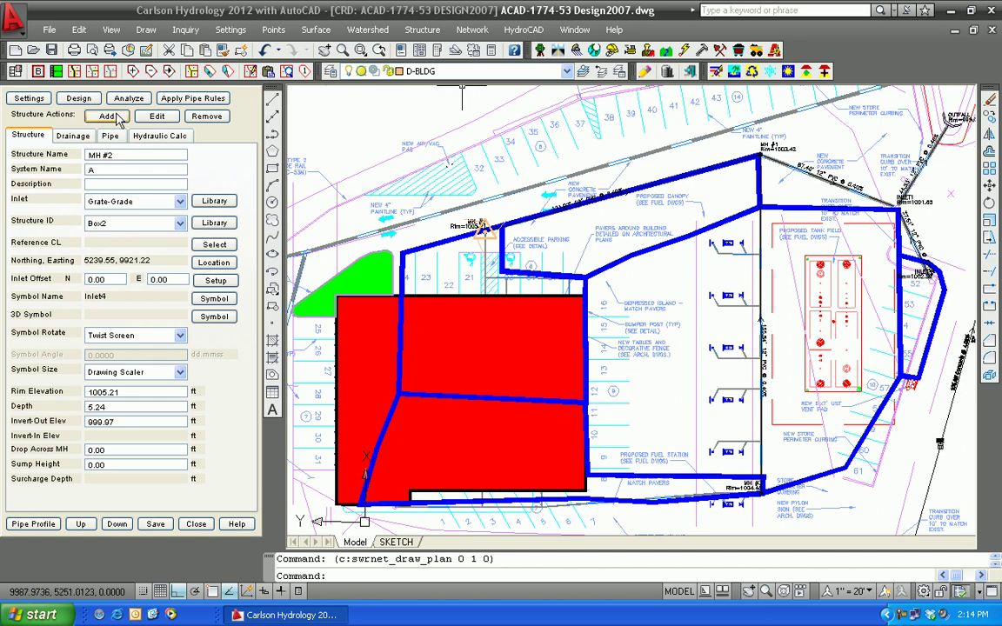
left_click(72, 137)
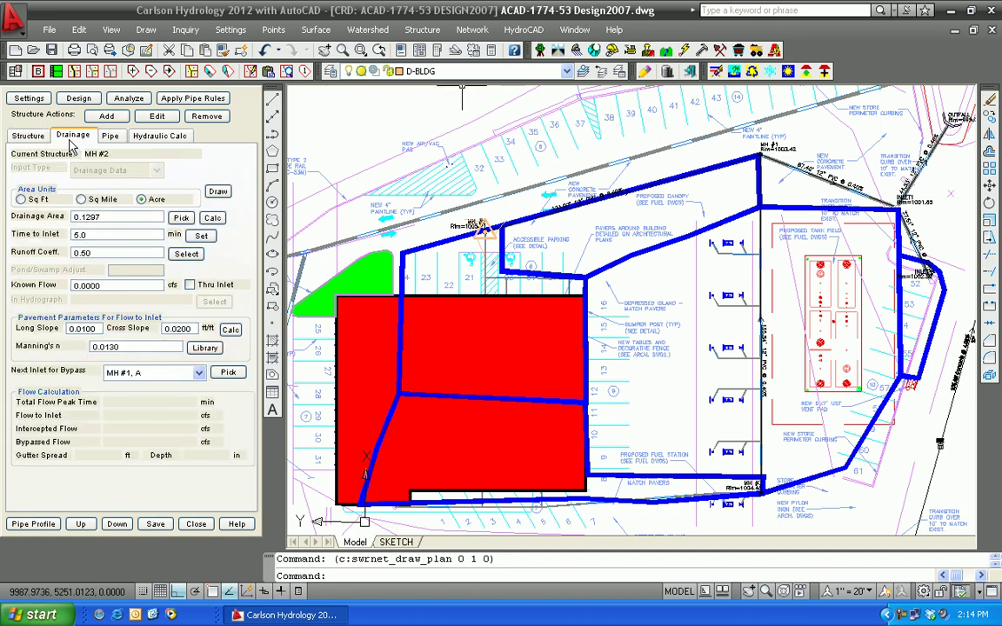
left_click(179, 219)
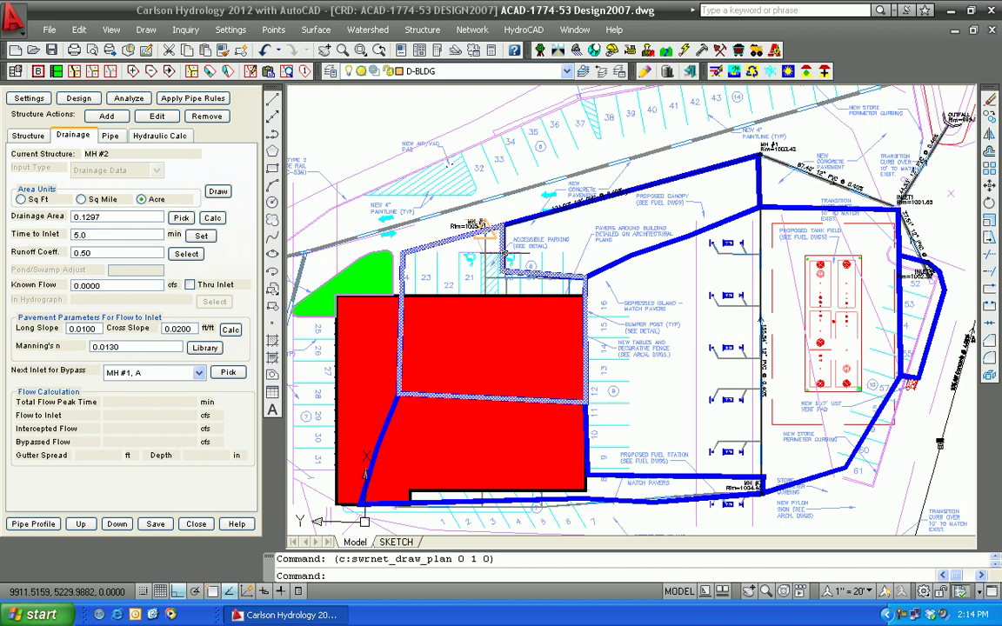
left_click(214, 219)
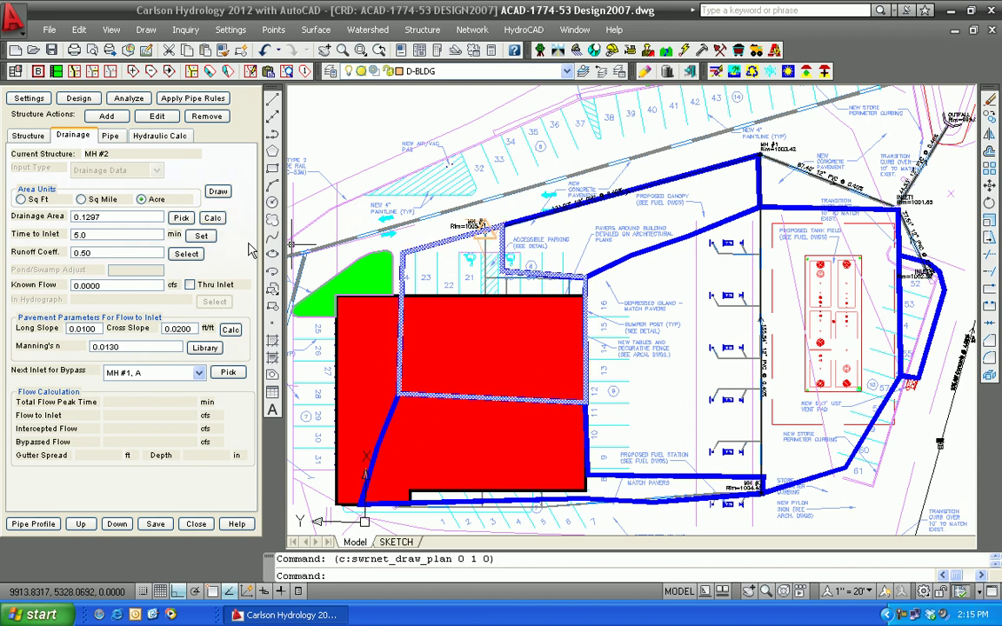
left_click(179, 220)
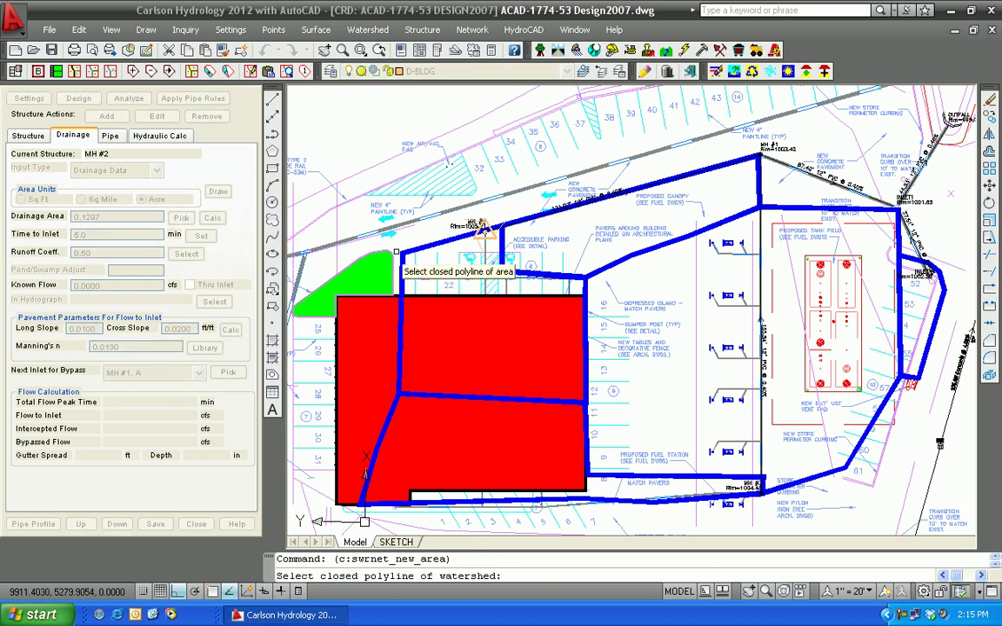
left_click(427, 248)
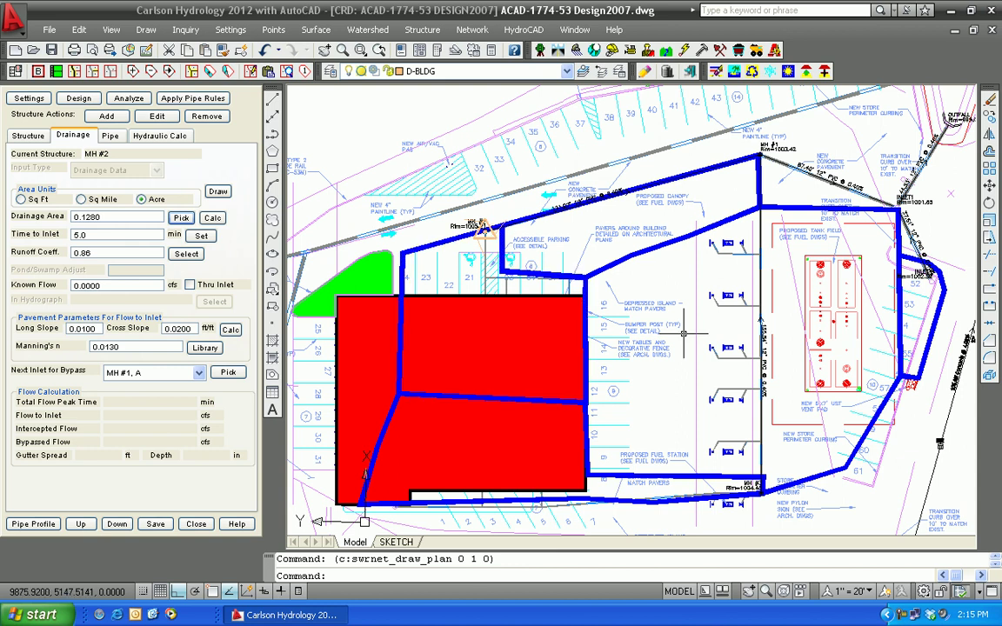
Apply the runoff coefficient from MH #2's drainage runoff areas and close the sewer network editor without saving the changes
left_click(185, 254)
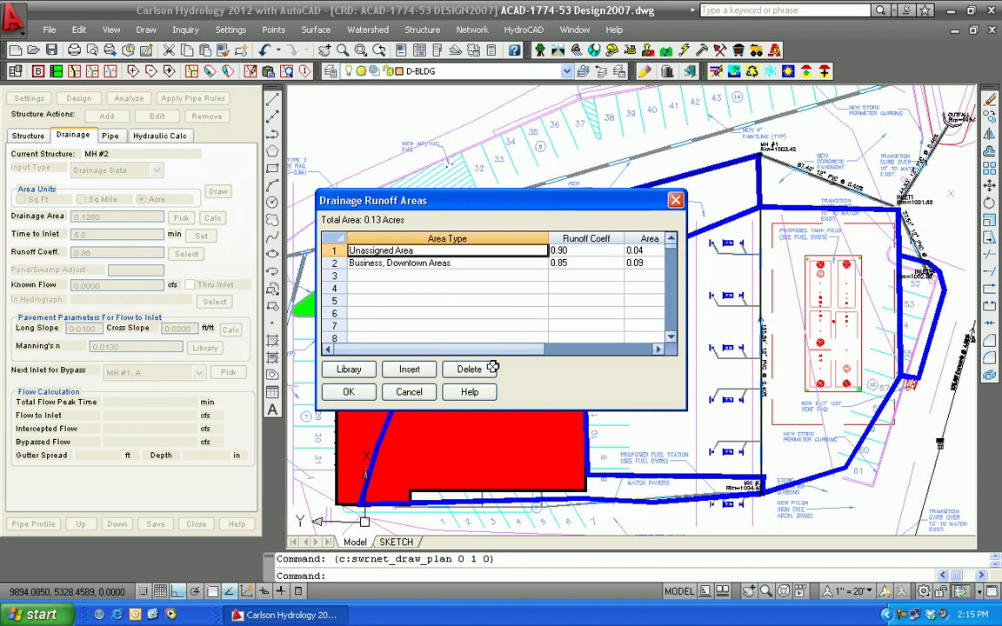
left_click(349, 393)
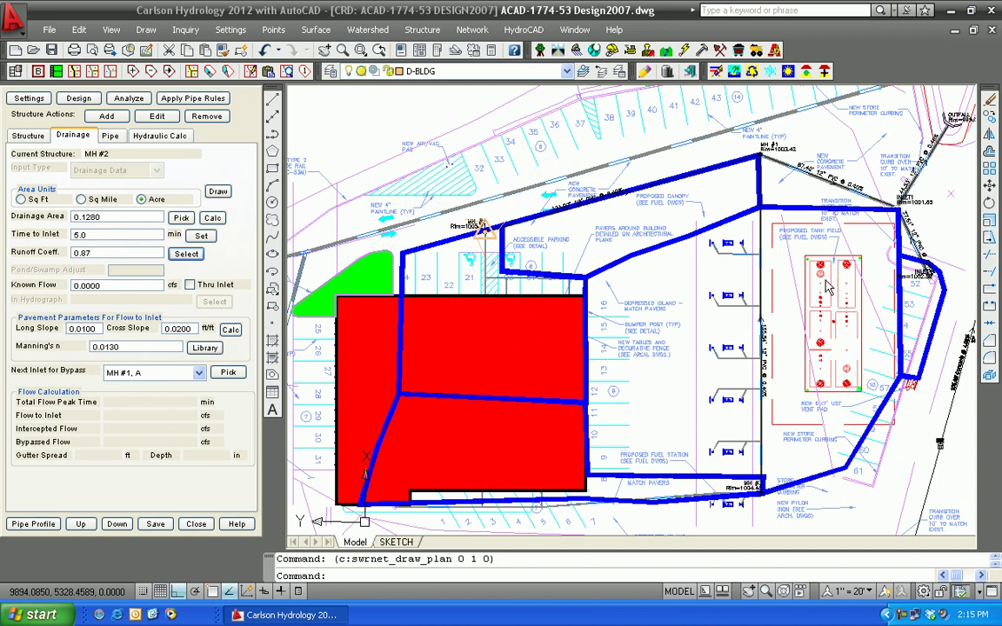
scroll(650, 346, "down", 3)
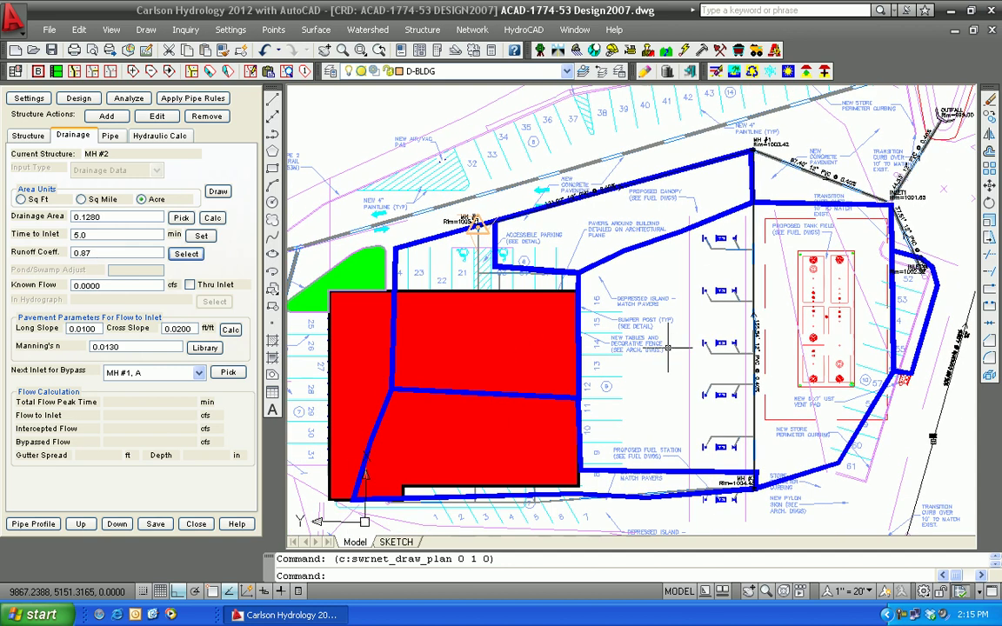
middle_click_drag(650, 347, 591, 333)
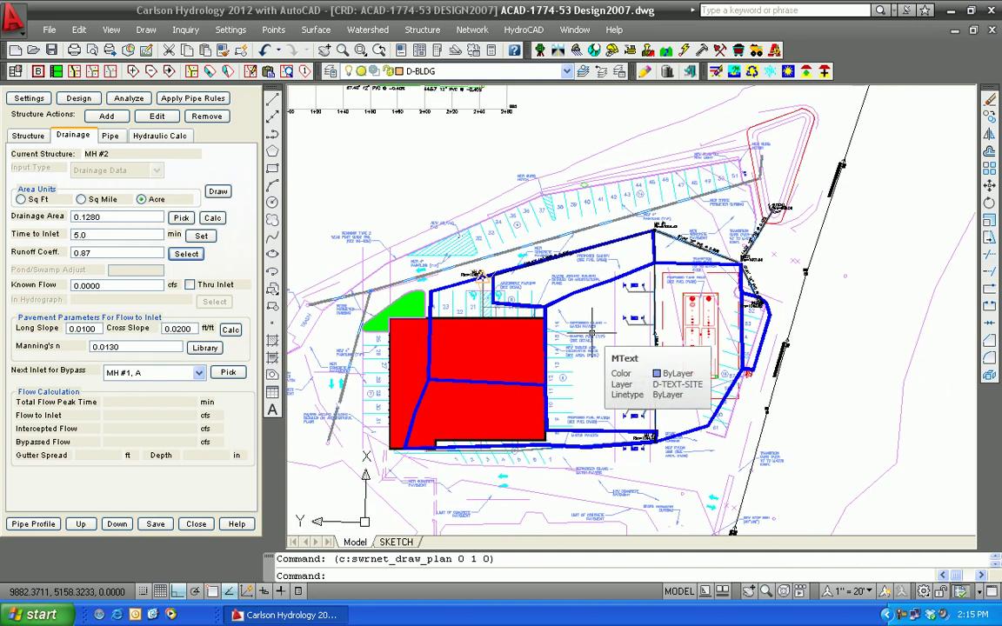
left_click(197, 524)
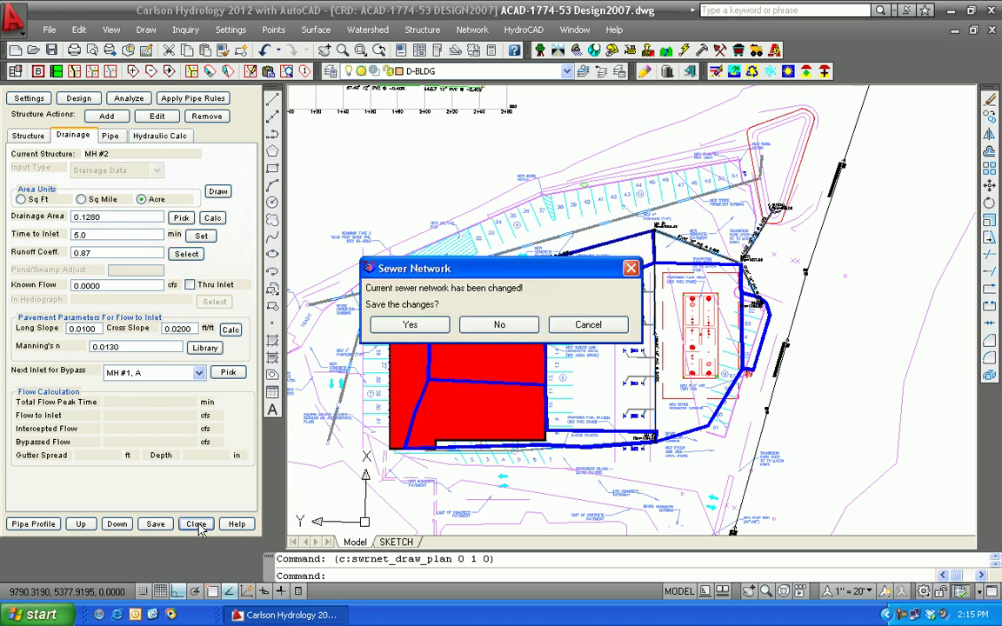
left_click(499, 327)
Examine the topic headings, the MH #1 rim label in the site plan and the linked profile from MH #2 to OUTFALL
mouse_move(472, 324)
middle_mouse_down()
mouse_move(463, 370)
mouse_move(452, 346)
mouse_move(420, 350)
middle_mouse_up()
scroll(452, 352, "up", 1)
scroll(452, 352, "down", 2)
mouse_move(423, 284)
middle_mouse_down()
mouse_move(414, 388)
mouse_move(401, 398)
middle_mouse_up()
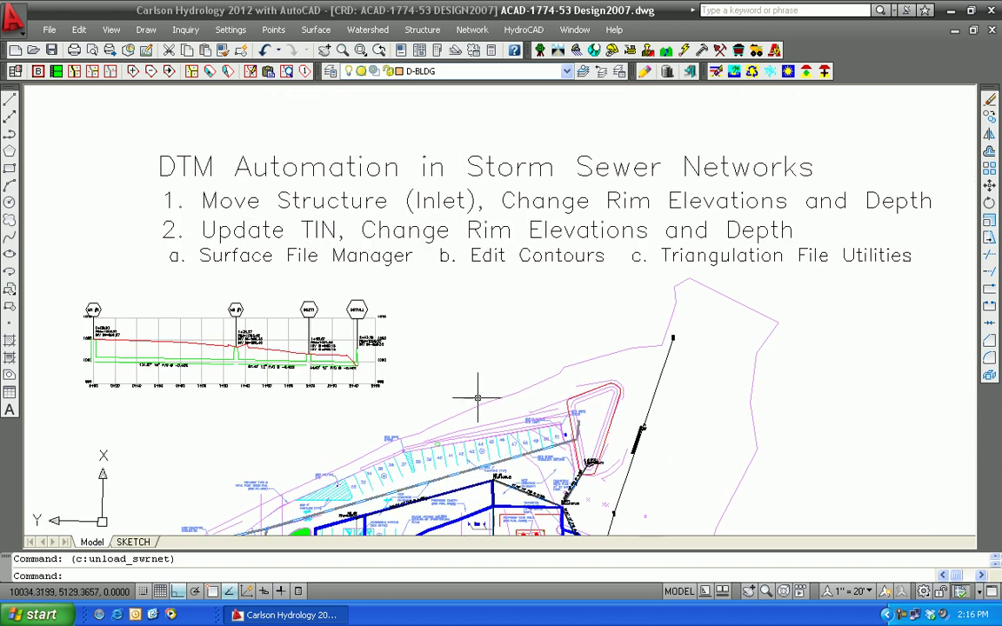
scroll(481, 397, "up", 5)
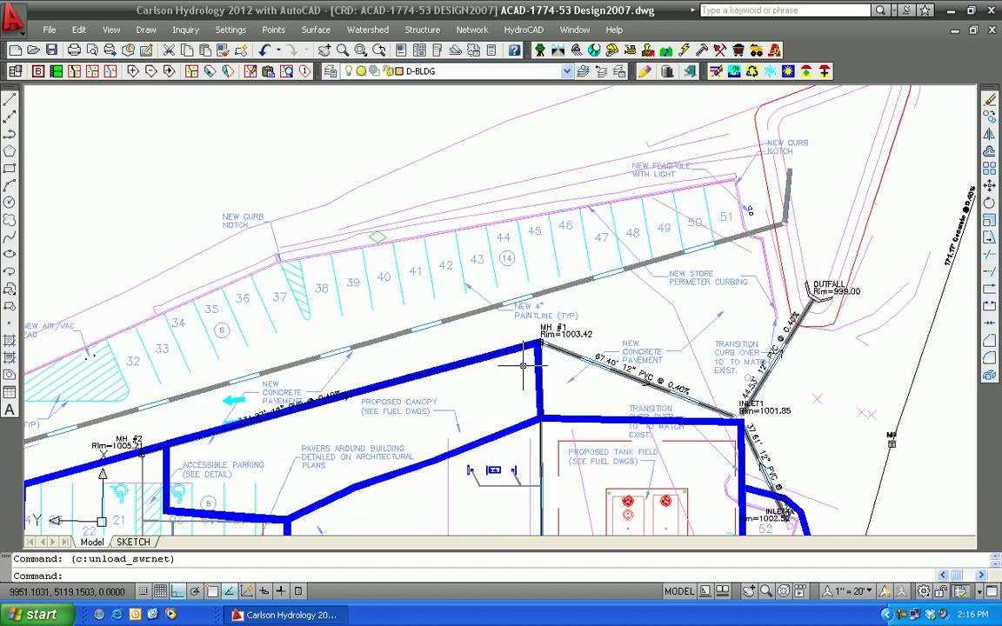
scroll(556, 323, "up", 3)
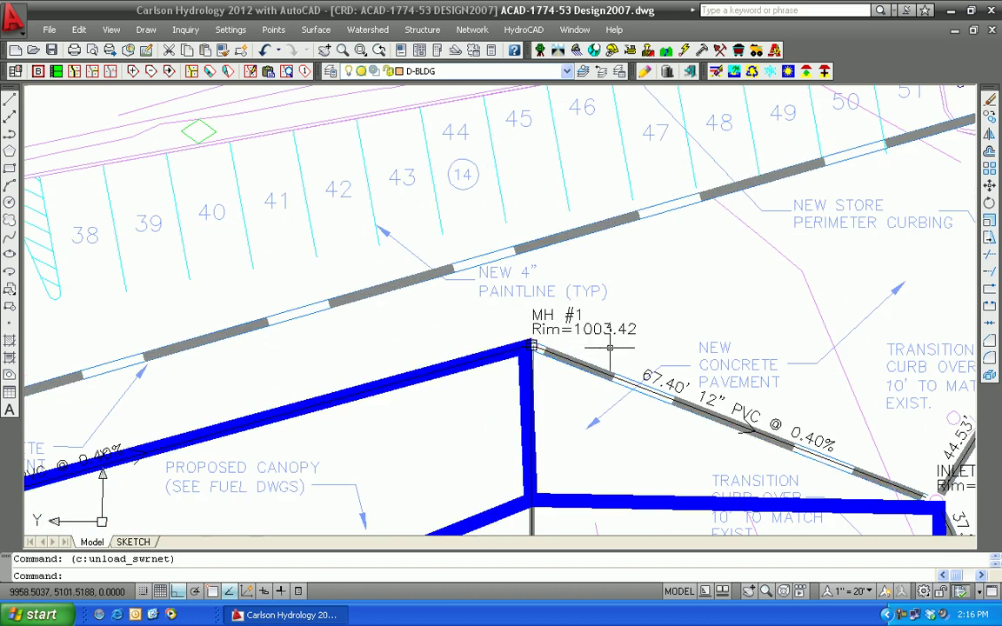
scroll(347, 301, "down", 5)
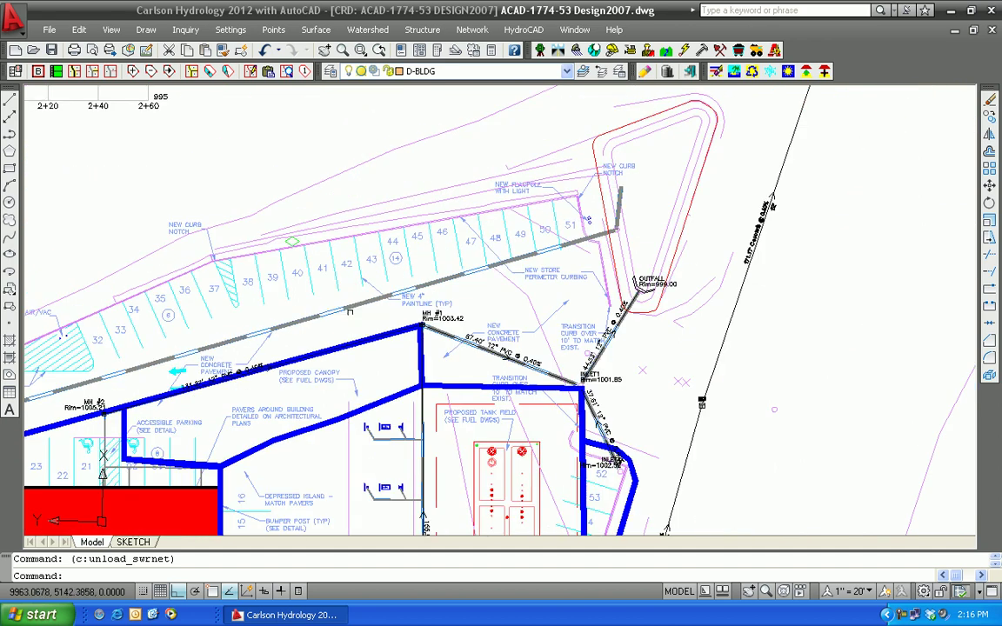
scroll(420, 336, "up", 6)
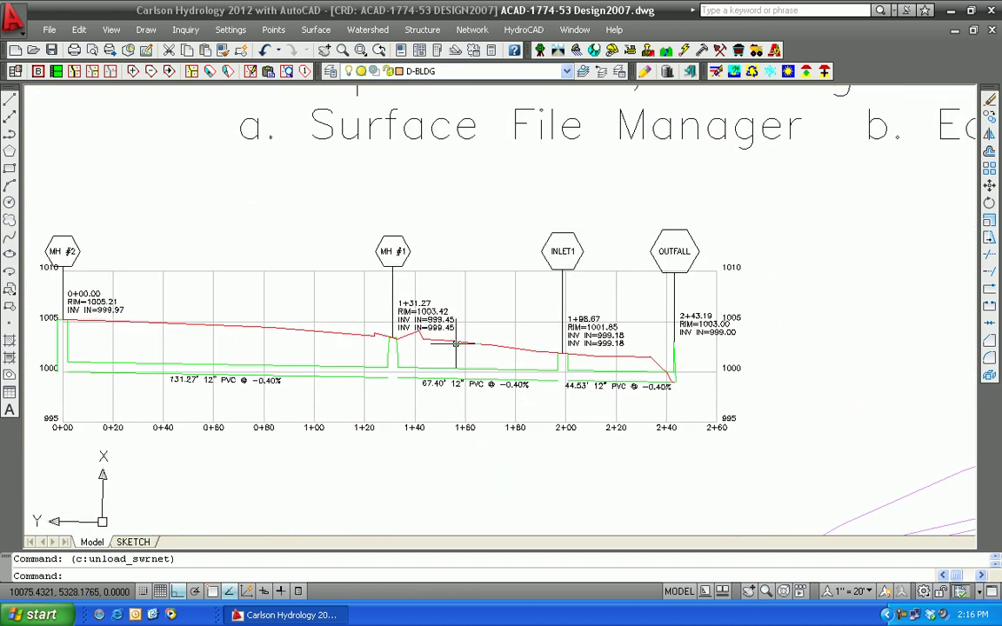
Compare MH #1 and its connecting pipes in the site plan with the stations, rims and inverts on the profile
scroll(420, 336, "down", 5)
middle_click_drag(576, 435, 477, 303)
scroll(537, 336, "down", 5)
mouse_move(572, 375)
middle_mouse_down()
mouse_move(450, 298)
mouse_move(466, 338)
mouse_move(448, 296)
middle_mouse_up()
scroll(466, 337, "up", 2)
mouse_move(404, 356)
middle_mouse_down()
mouse_move(367, 326)
mouse_move(275, 323)
mouse_move(313, 339)
middle_mouse_up()
scroll(525, 324, "up", 6)
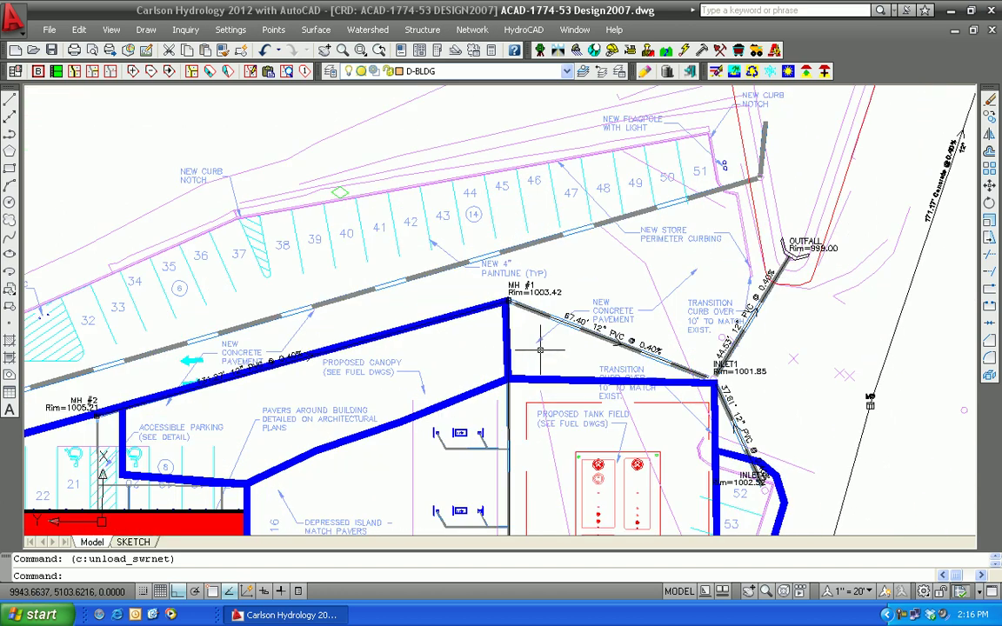
mouse_move(501, 292)
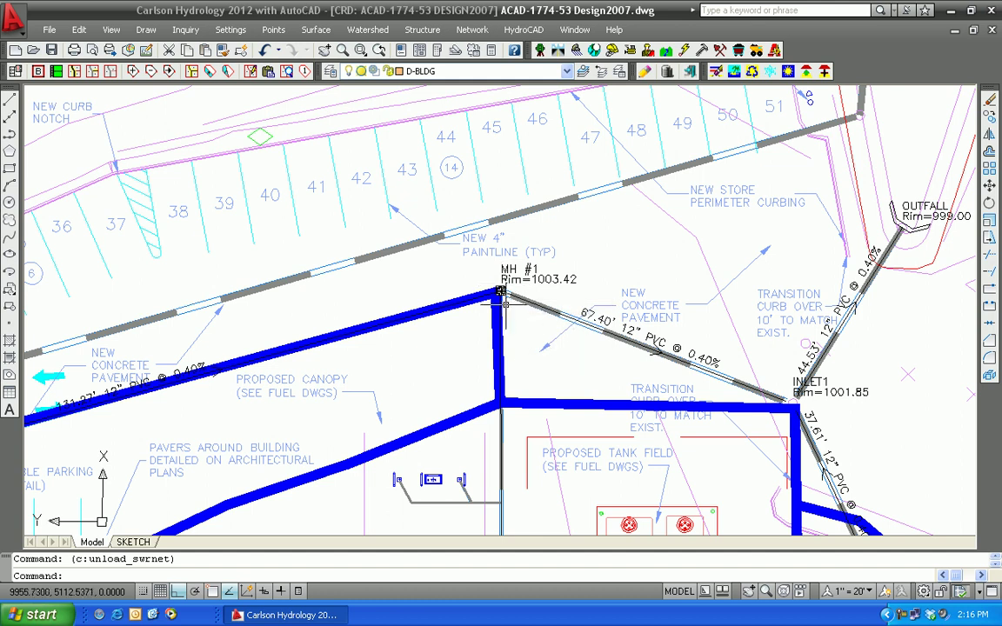
middle_click_drag(364, 309, 653, 407)
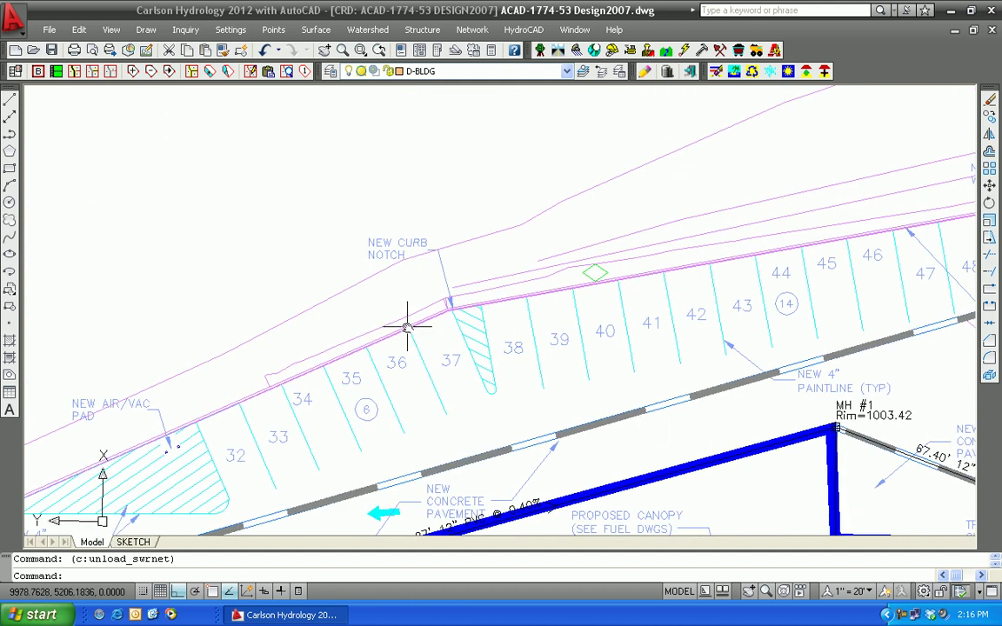
middle_click_drag(182, 208, 481, 328)
scroll(302, 231, "down", 2)
middle_click_drag(301, 230, 464, 388)
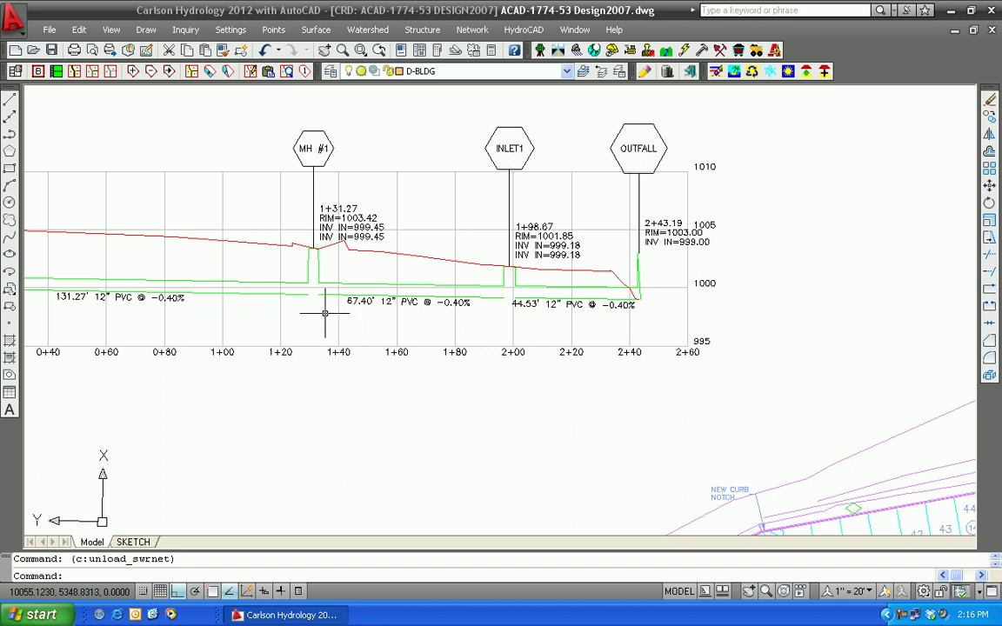
middle_click_drag(349, 315, 529, 296)
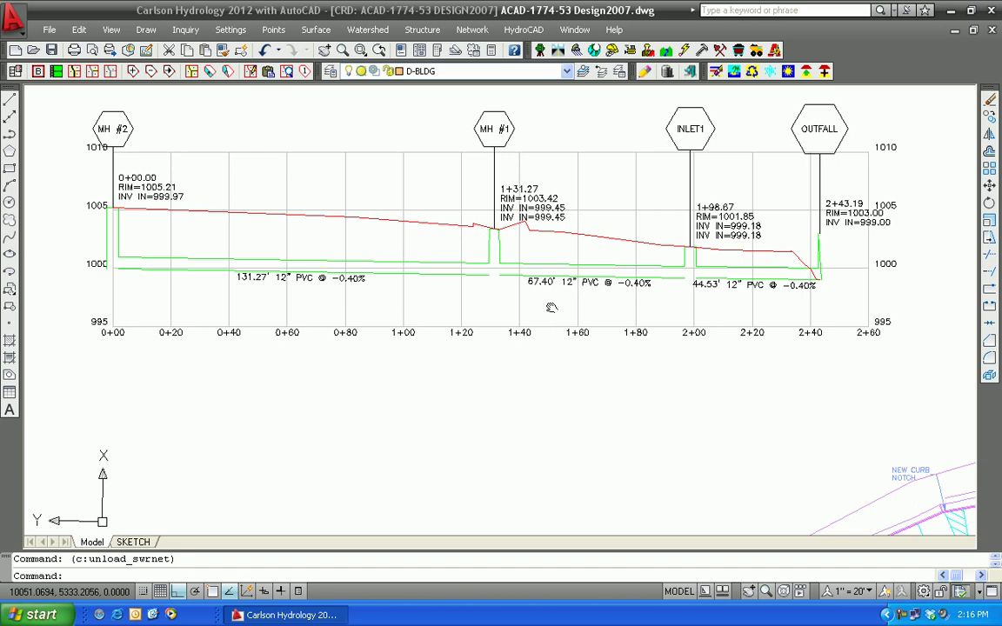
Open manhole MH #1 for editing directly from the site plan
scroll(619, 363, "down", 3)
mouse_move(683, 435)
middle_mouse_down()
mouse_move(641, 393)
mouse_move(627, 227)
middle_mouse_up()
middle_click_drag(624, 285, 604, 332)
scroll(603, 333, "up", 3)
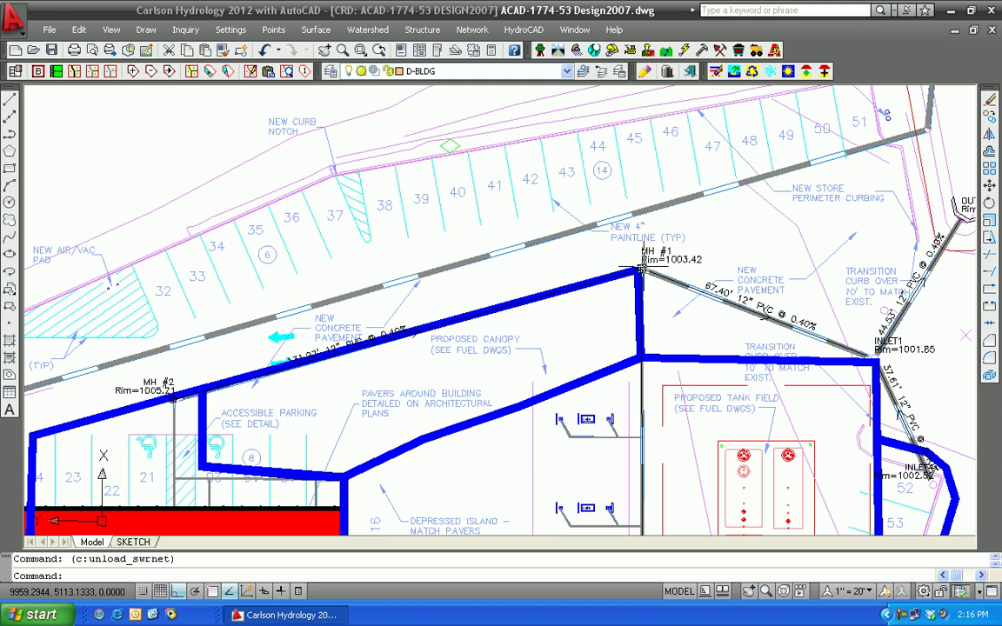
scroll(639, 269, "up", 2)
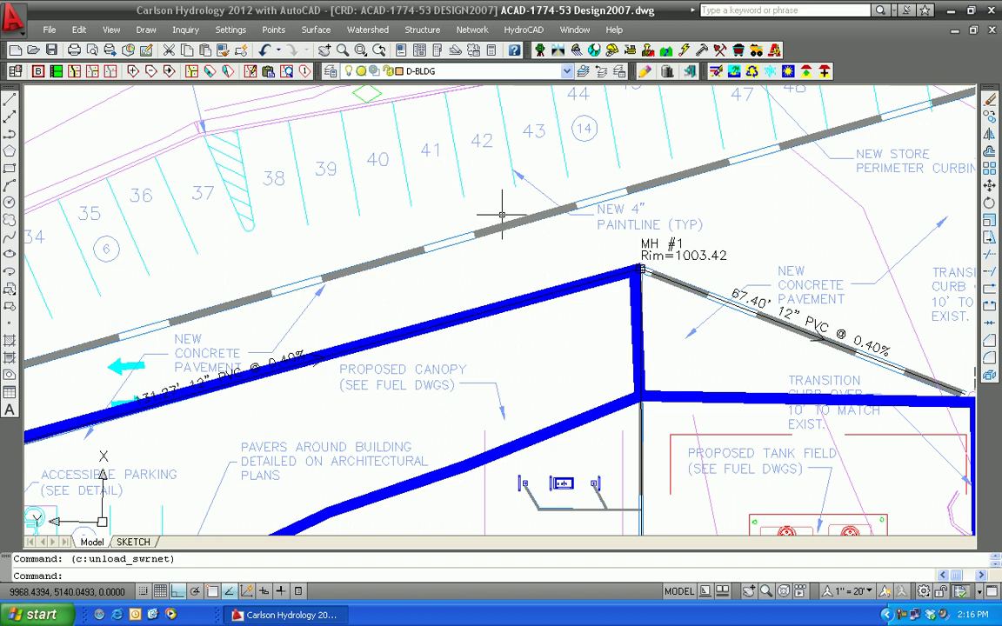
double_click(647, 246)
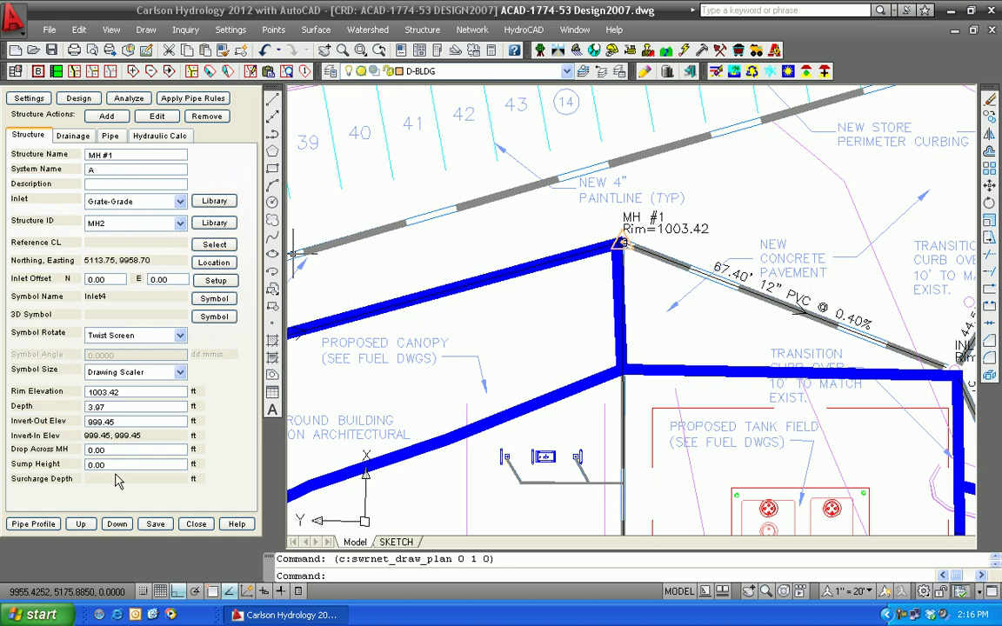
Step through the network from MH #1 downstream to INLET1 and back upstream to MH #1
left_click(116, 524)
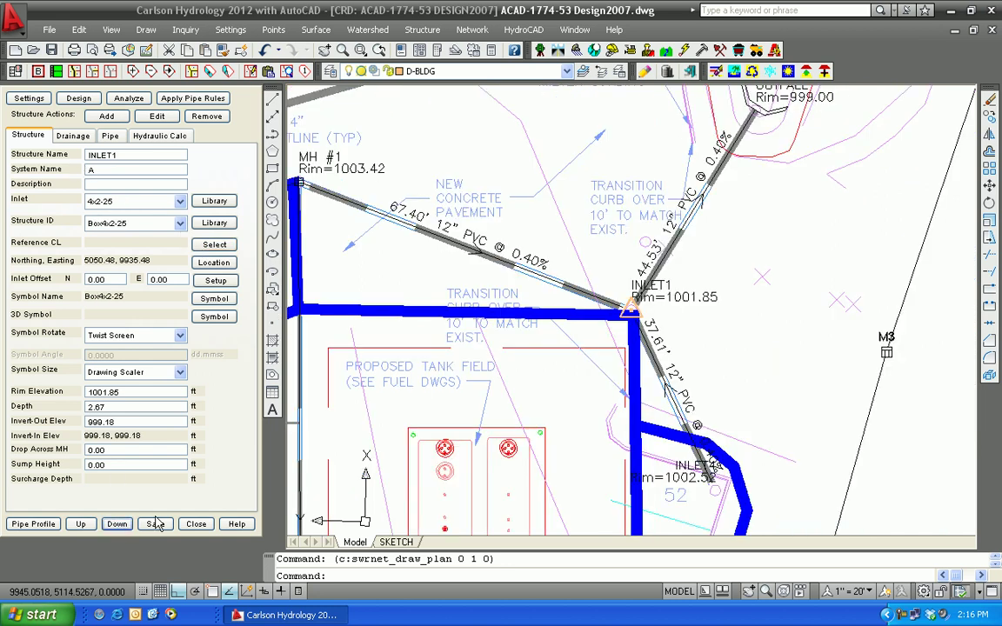
left_click(80, 524)
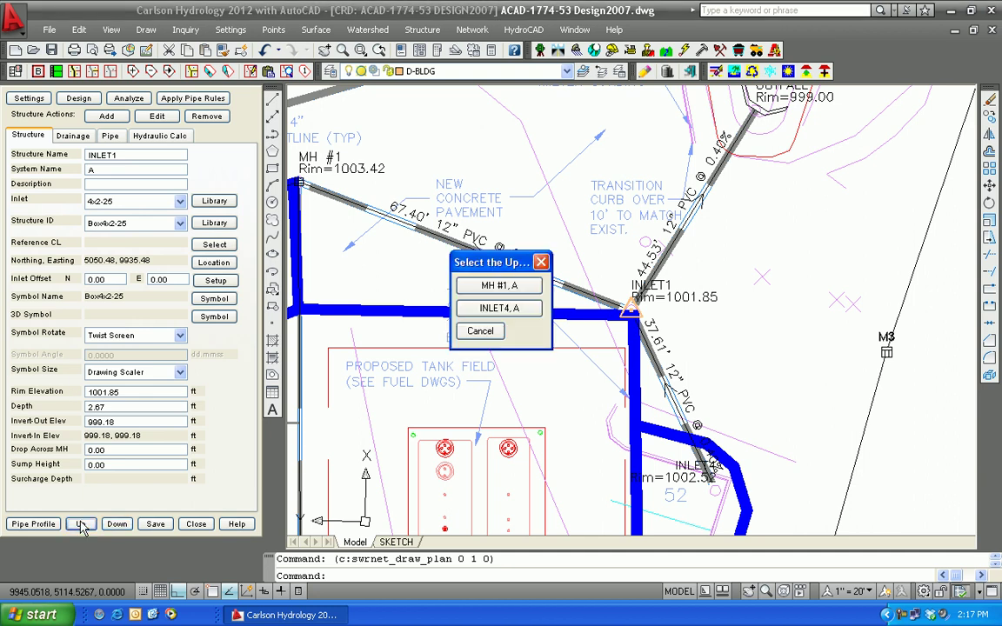
left_click(488, 296)
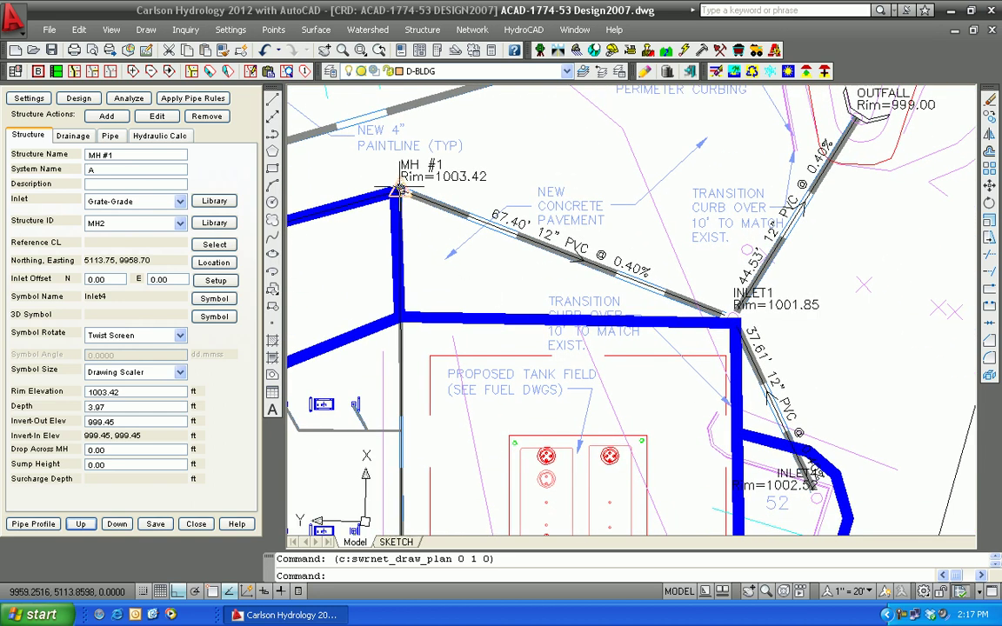
Relocate MH #1 to a nearby point inside its watershed boundary, at about northing 5119.39 and easting 9953.71
middle_click_drag(441, 262, 465, 315)
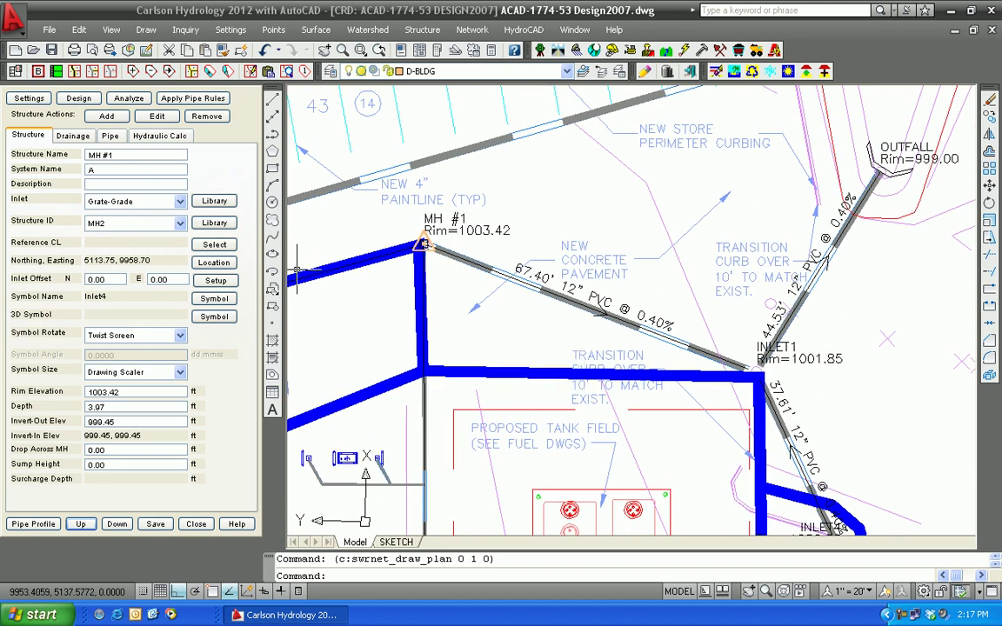
left_click(218, 264)
left_click(433, 251)
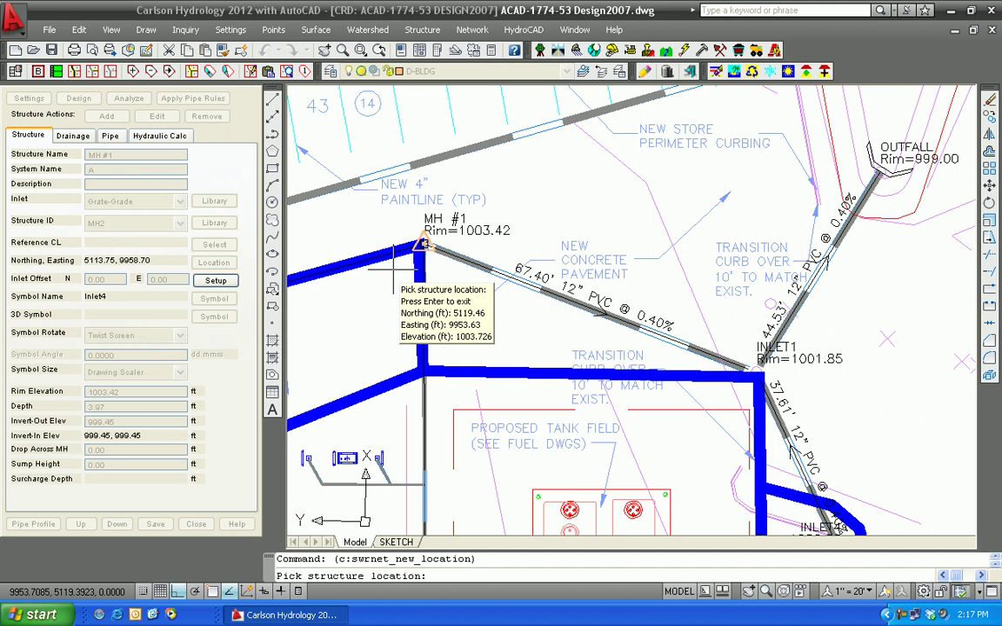
left_click(393, 269)
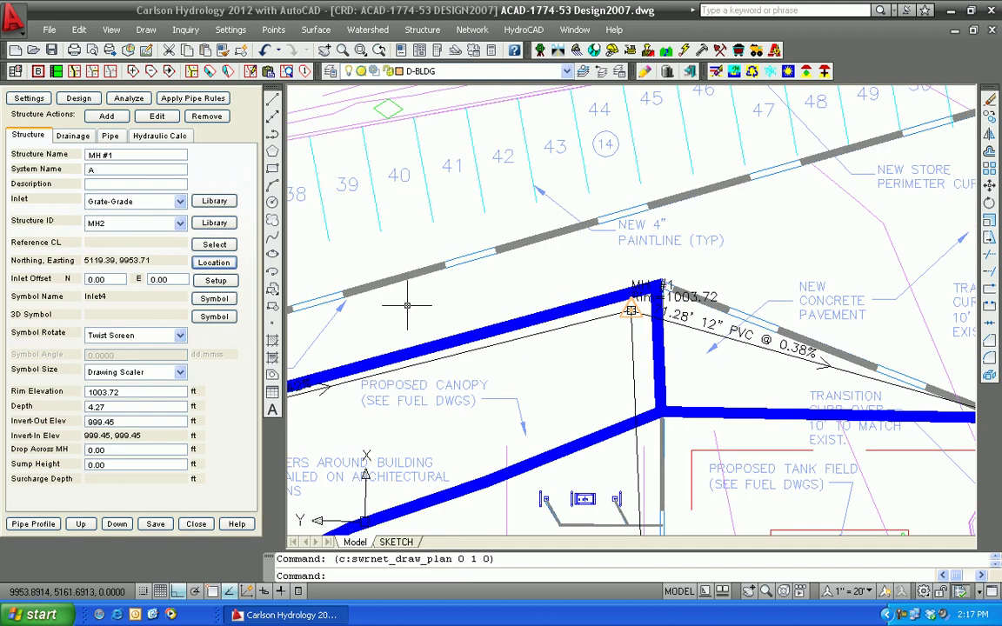
Examine the pipe run between MH #2 and the relocated MH #1, including its length and slope label
scroll(406, 306, "down", 2)
mouse_move(609, 469)
middle_mouse_down()
mouse_move(694, 358)
mouse_move(819, 271)
middle_mouse_up()
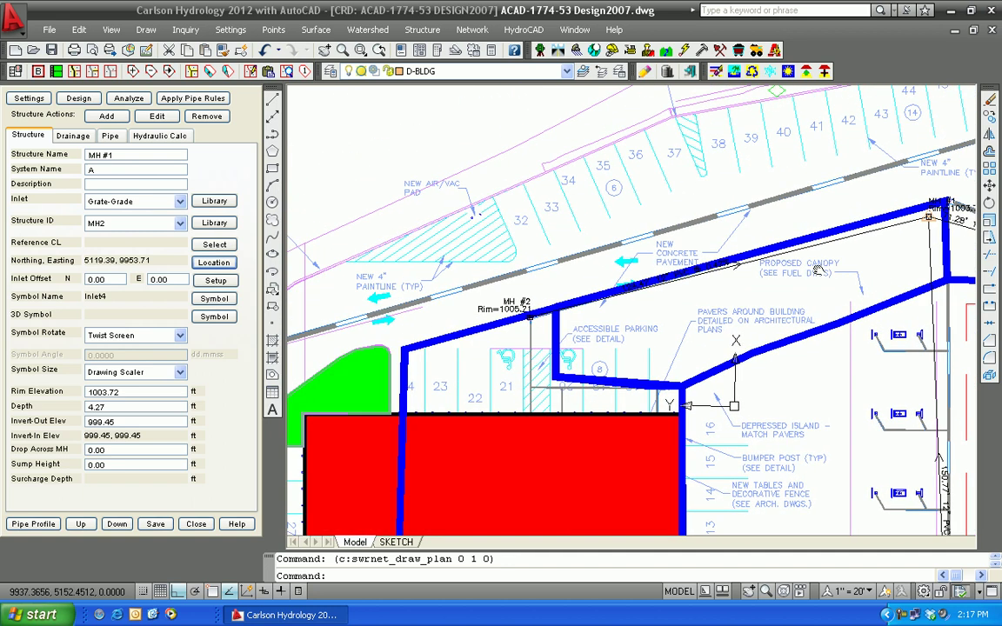
scroll(671, 265, "up", 5)
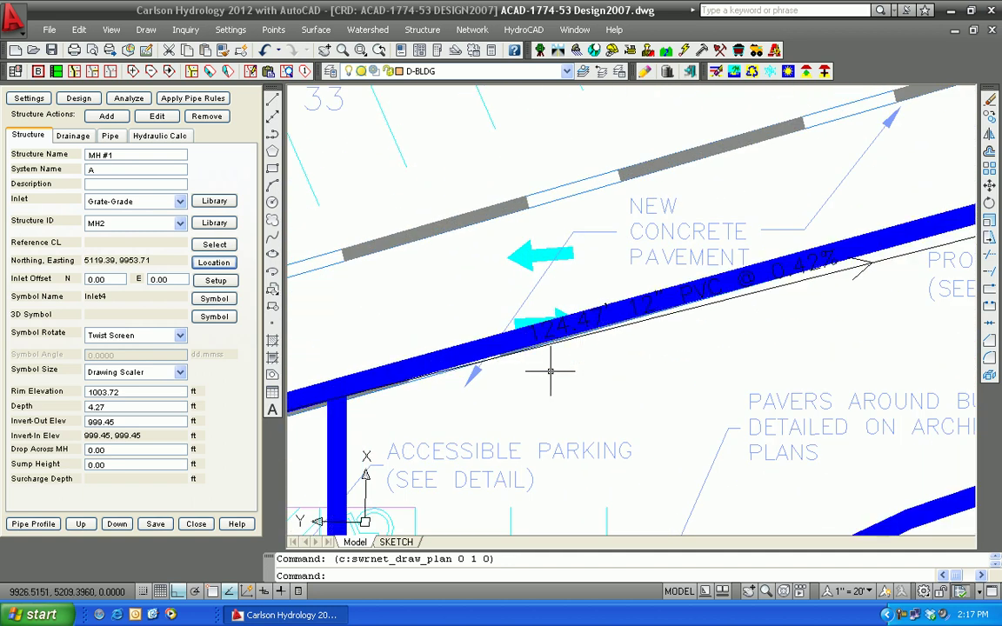
scroll(633, 357, "down", 2)
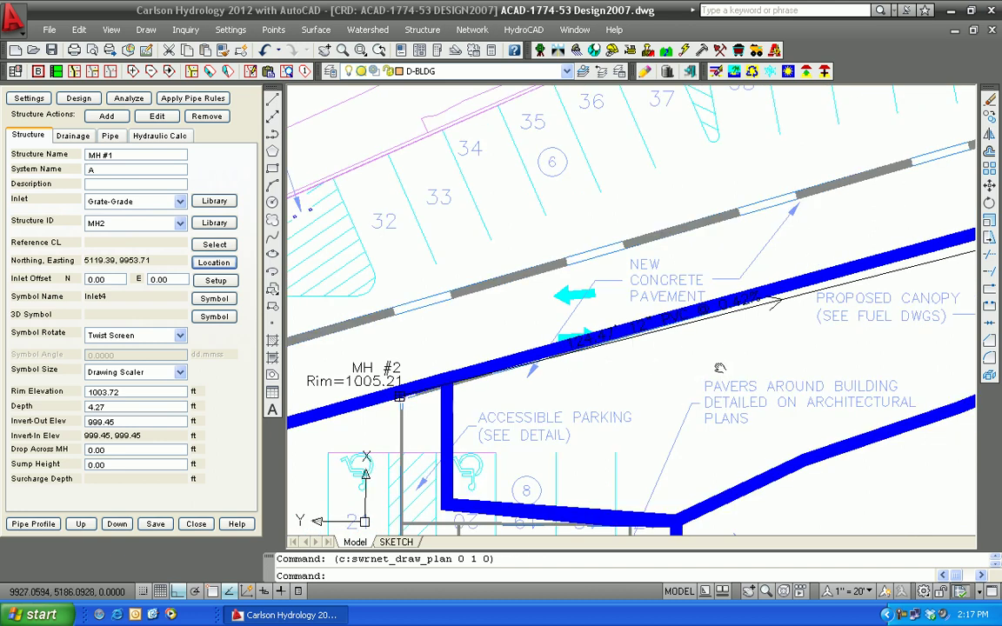
scroll(629, 313, "up", 1)
scroll(629, 313, "down", 2)
middle_click_drag(736, 259, 763, 259)
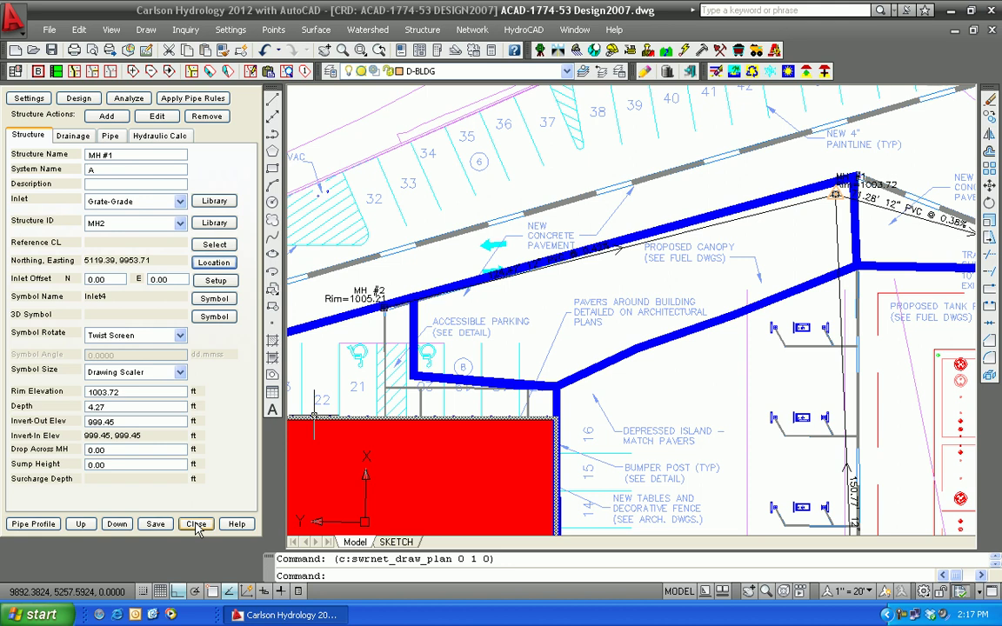
Save and close the sewer network, accepting the update of all linked profiles
left_click(156, 525)
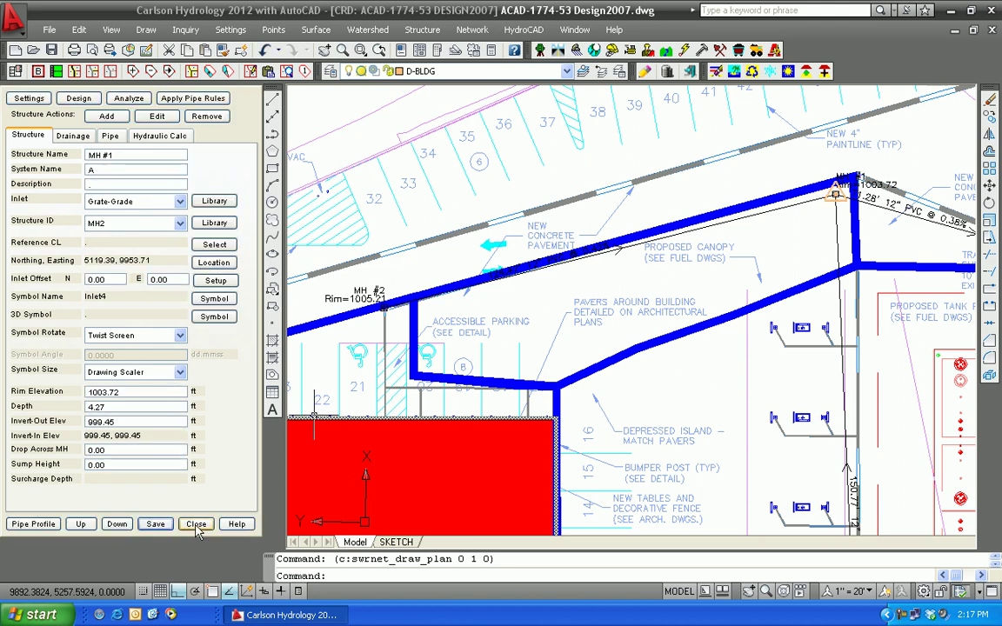
left_click(196, 524)
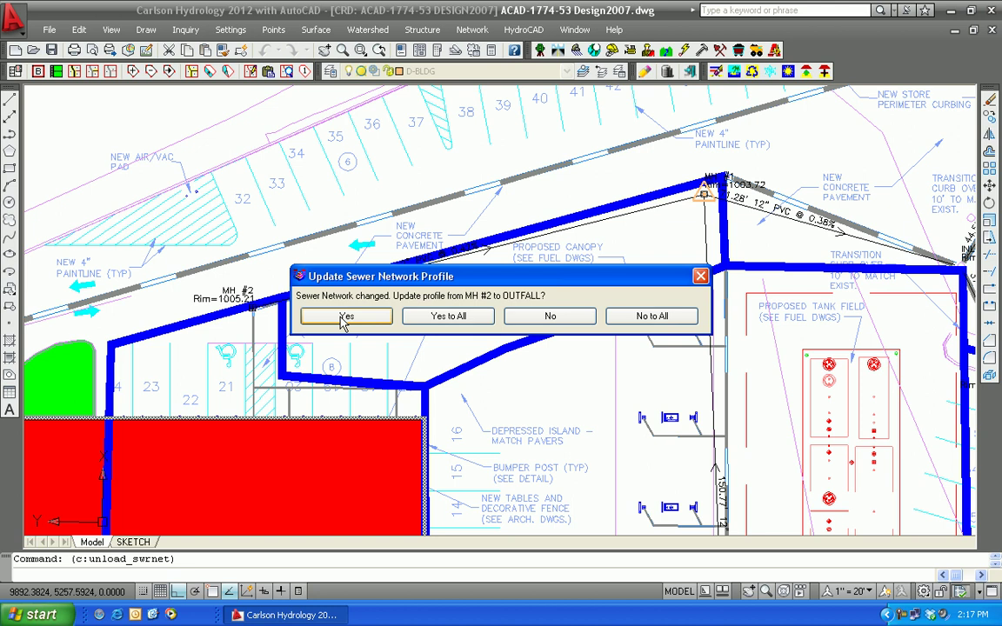
left_click(433, 317)
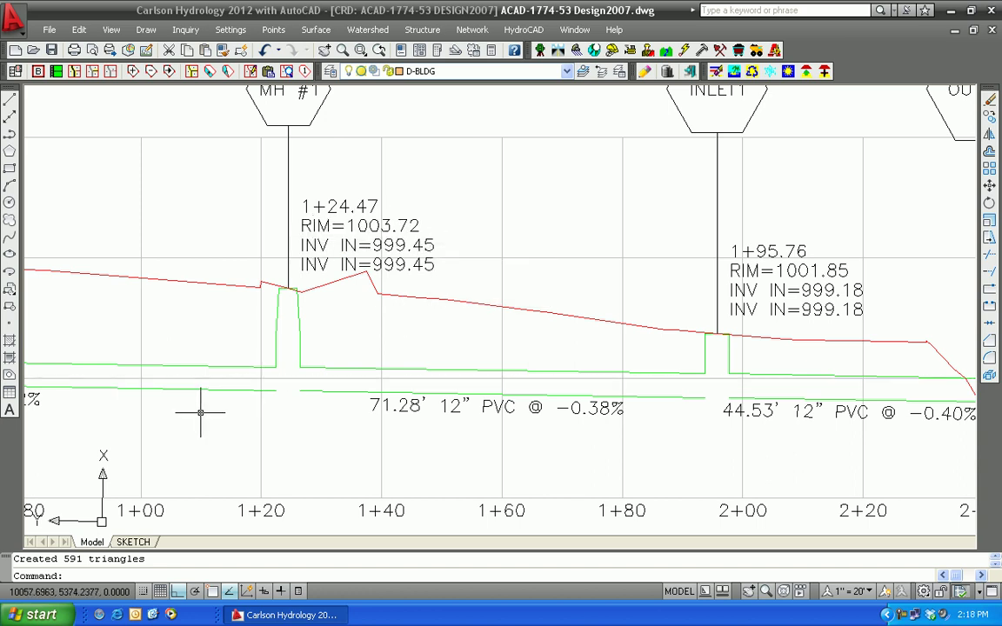
Examine the updated profile's station, rim and pipe labels around MH #1, and review the topic headings above it
middle_click_drag(204, 407, 536, 362)
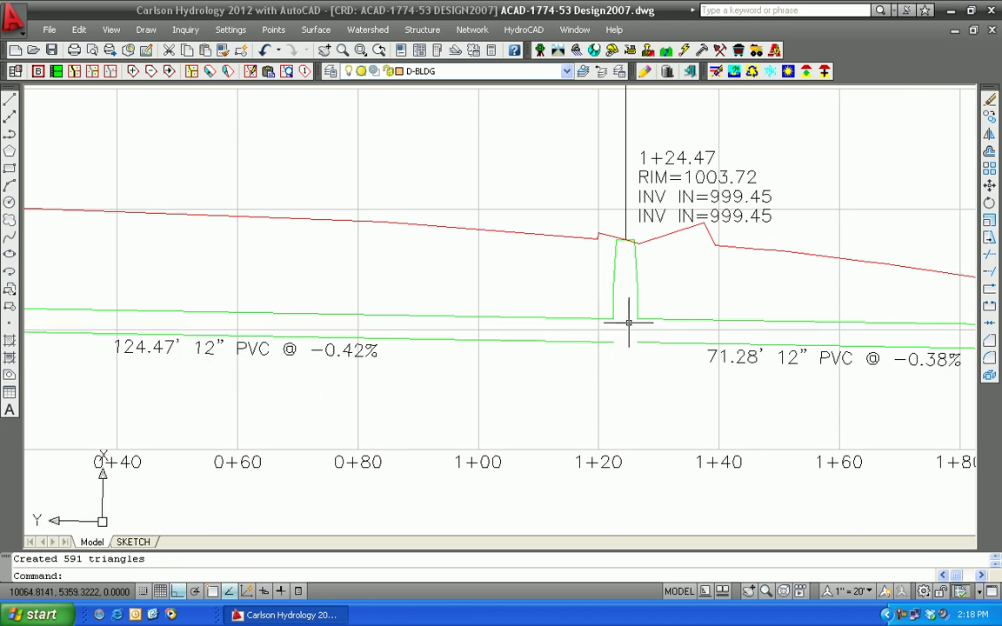
mouse_move(624, 342)
middle_mouse_down()
mouse_move(604, 481)
mouse_move(599, 420)
mouse_move(564, 332)
middle_mouse_up()
middle_click_drag(810, 388, 557, 425)
scroll(454, 414, "down", 4)
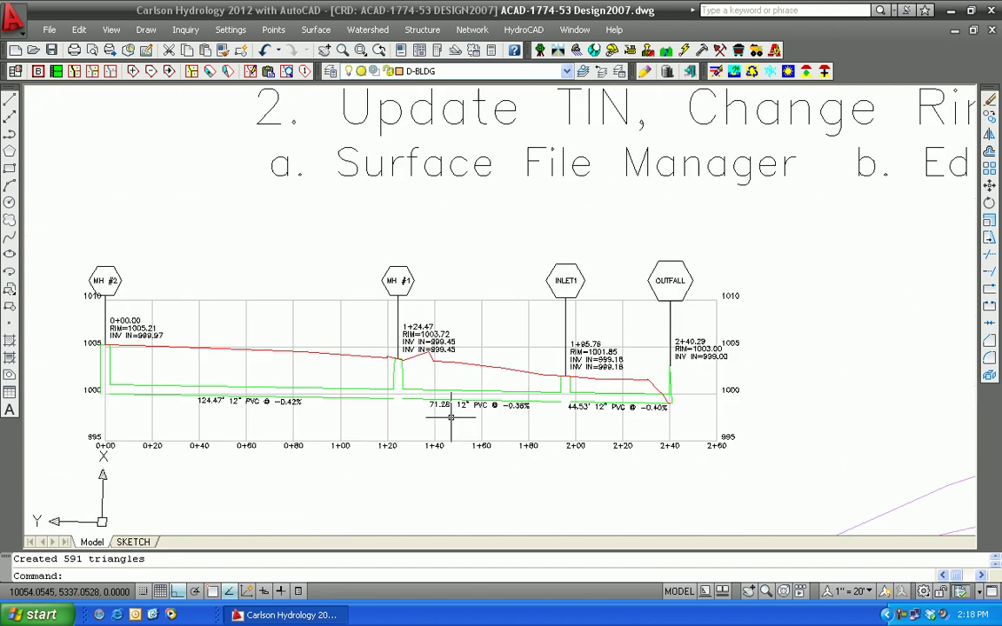
mouse_move(450, 421)
middle_mouse_down()
mouse_move(308, 259)
mouse_move(301, 228)
middle_mouse_up()
mouse_move(505, 222)
middle_mouse_down()
mouse_move(521, 291)
mouse_move(404, 523)
mouse_move(423, 412)
middle_mouse_up()
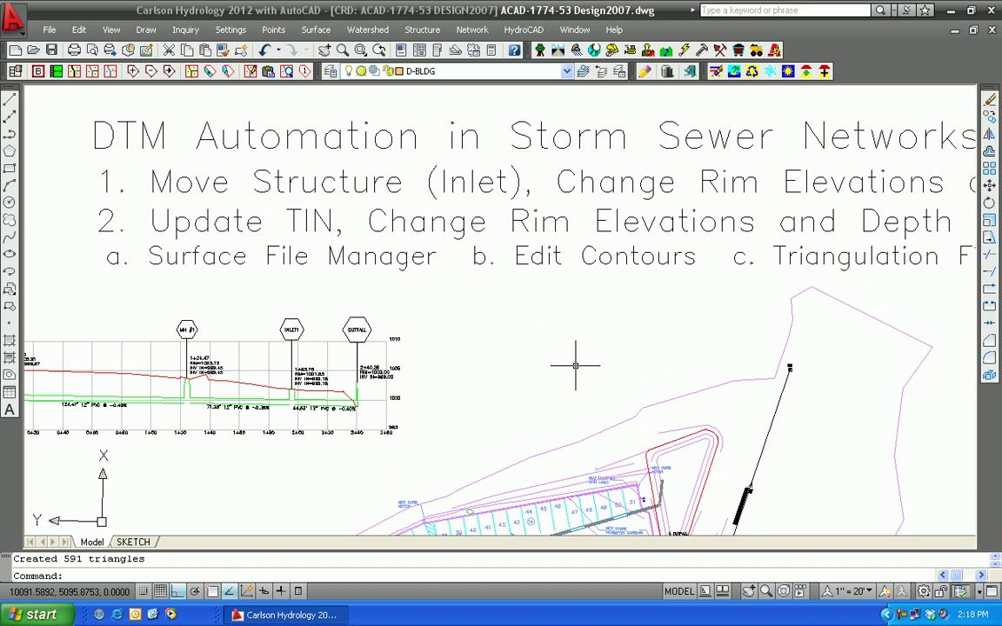
scroll(499, 420, "down", 1)
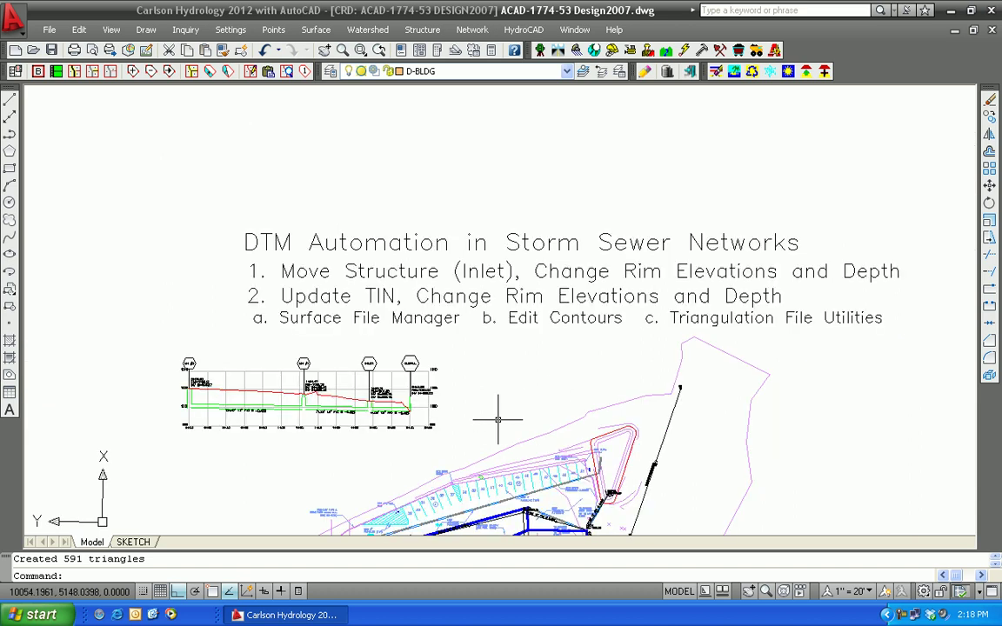
Switch to the Civil module for editing the surface around MH #2
middle_click_drag(498, 420, 448, 364)
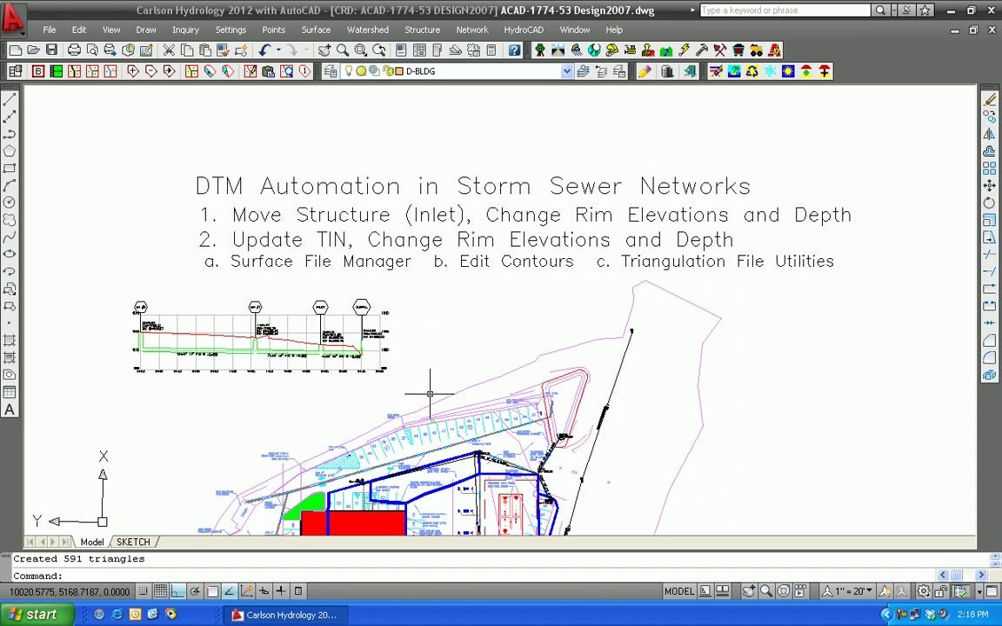
mouse_move(331, 251)
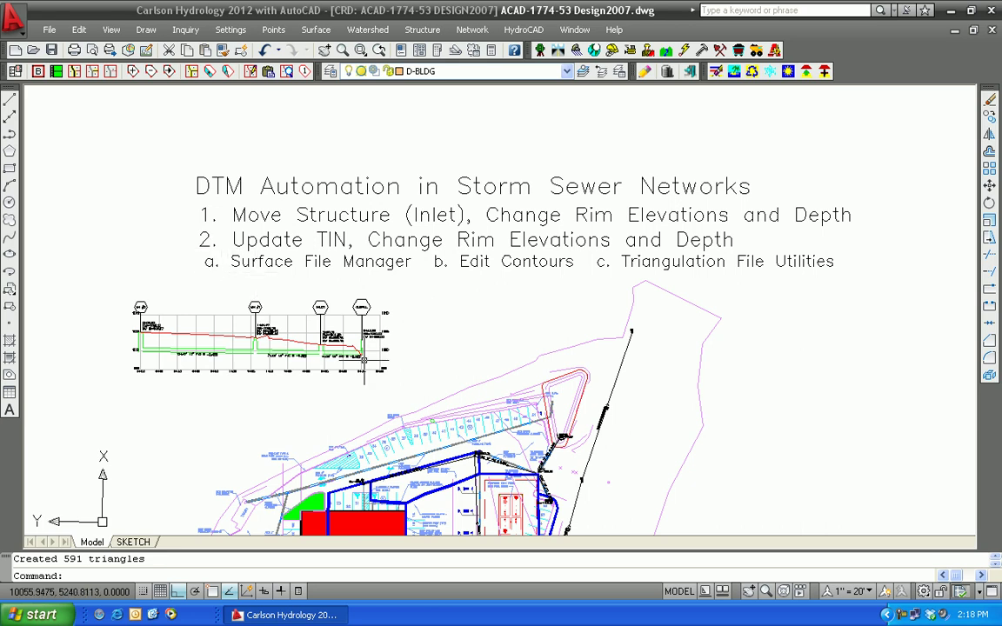
scroll(368, 414, "up", 8)
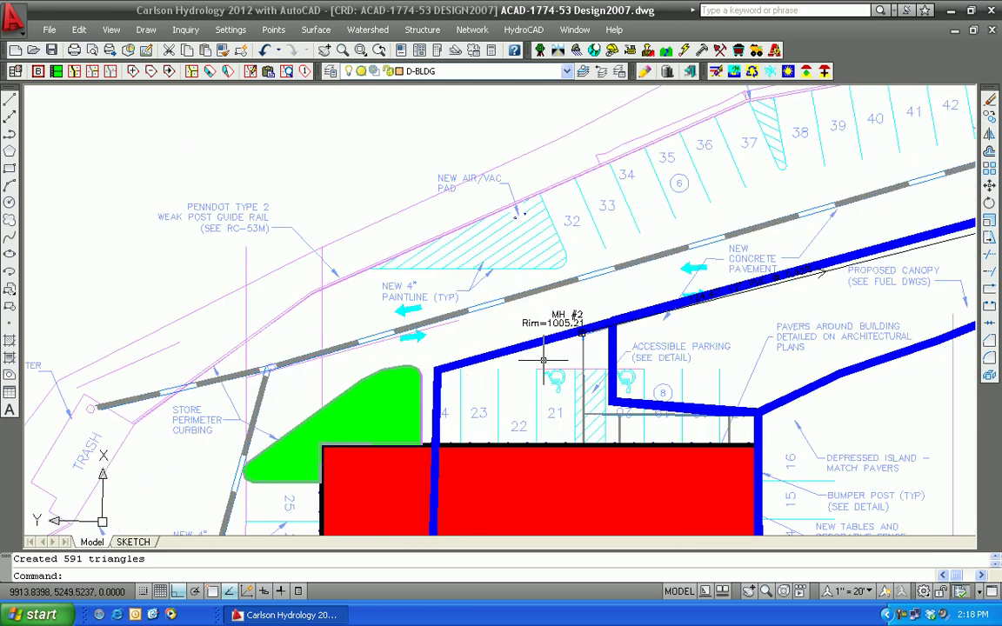
middle_click_drag(463, 341, 412, 325)
scroll(413, 318, "up", 2)
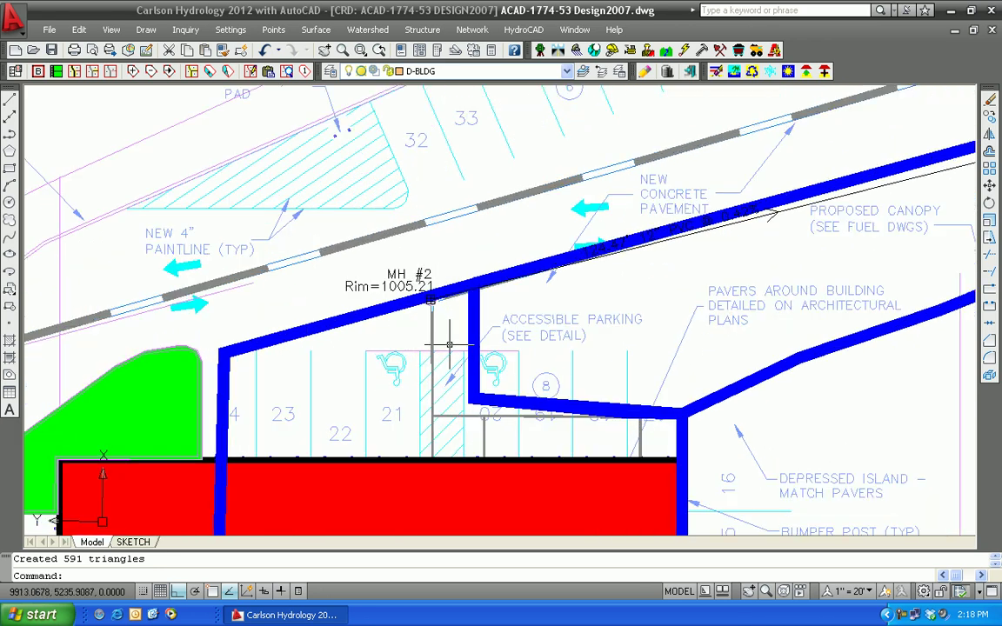
middle_click_drag(427, 365, 478, 376)
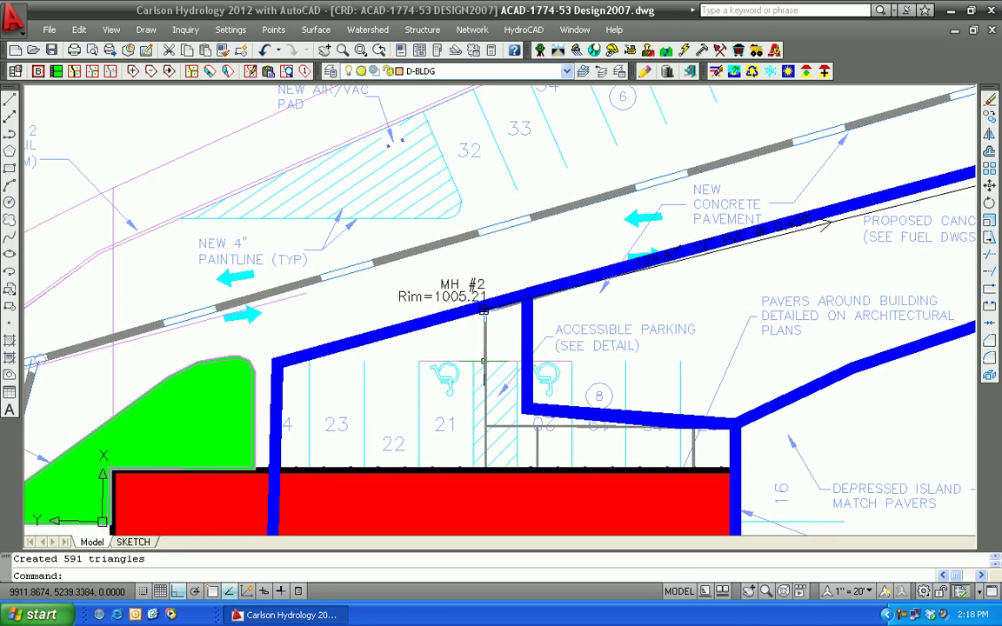
left_click(559, 52)
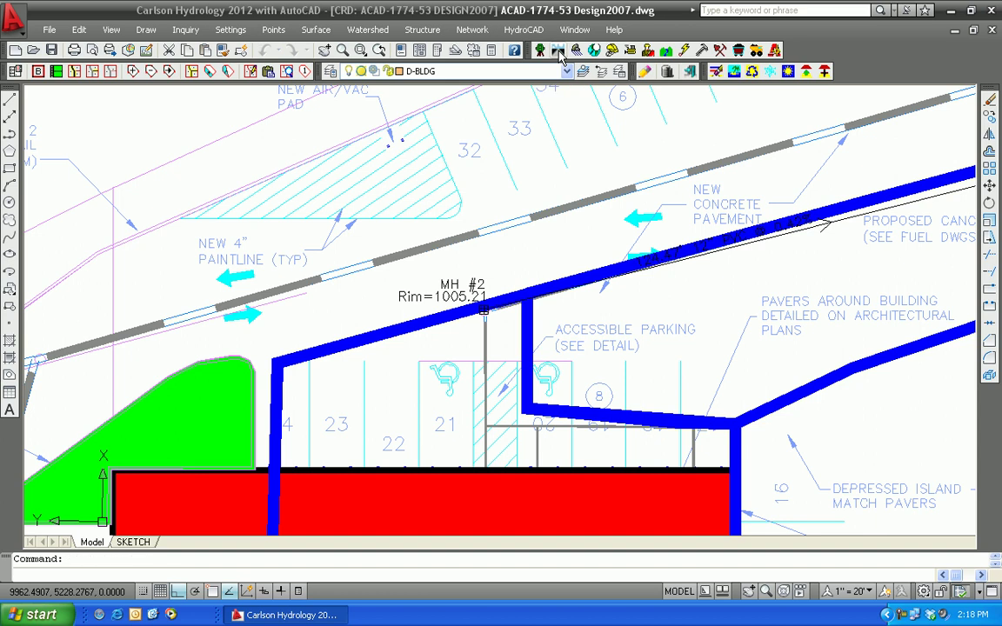
Review the stored surfaces in the Surface Manager, select PROPOSED, and close the manager without changes
left_click(361, 33)
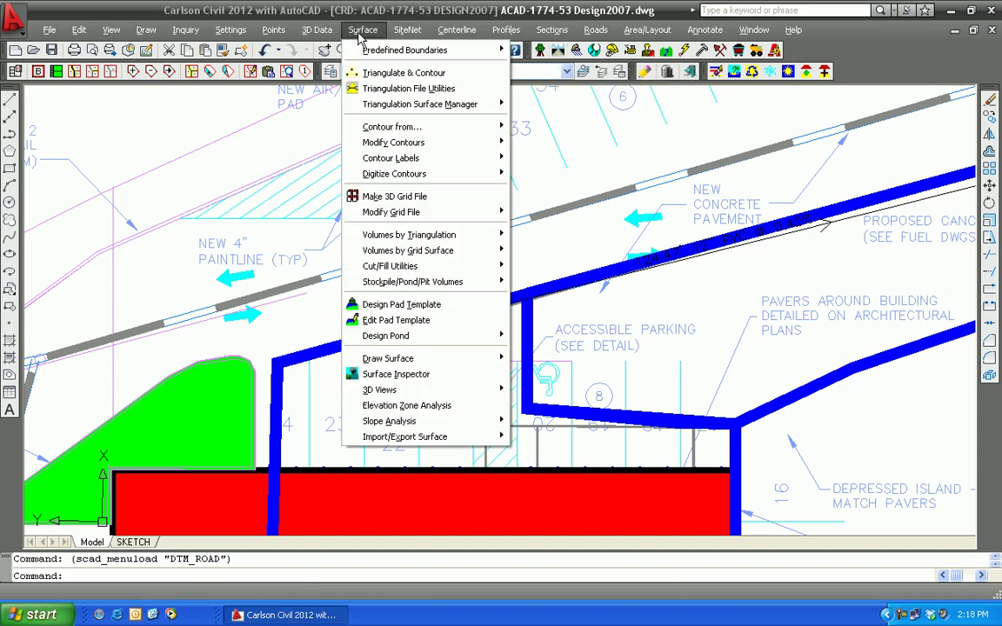
mouse_move(380, 107)
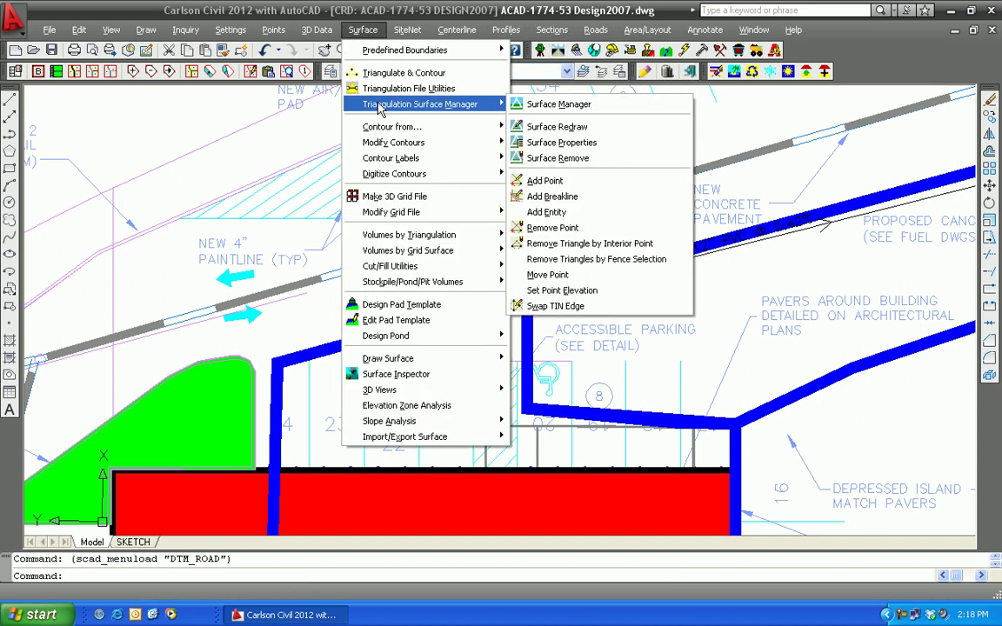
left_click(580, 105)
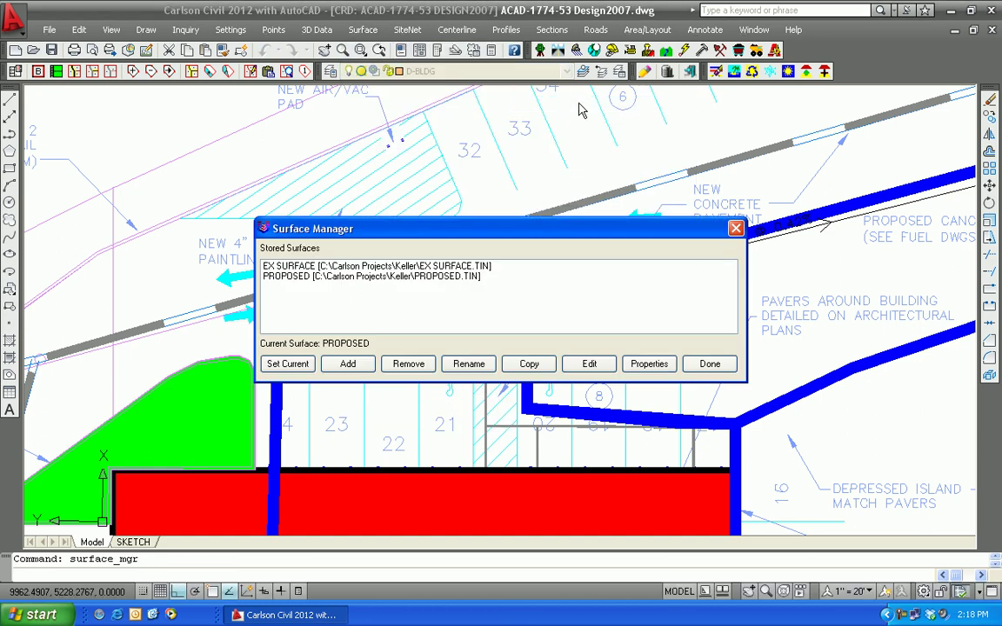
left_click(287, 278)
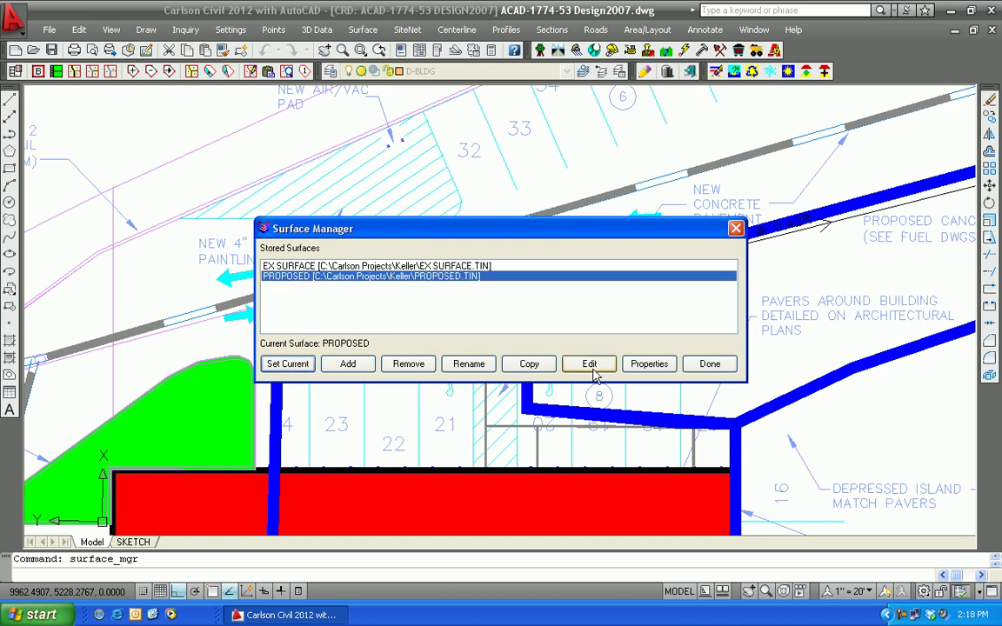
left_click(708, 366)
Add a surface point beside MH #2, at about easting 9916.43 and northing 5240.42, with elevation 1006.3
left_click(362, 30)
mouse_move(386, 105)
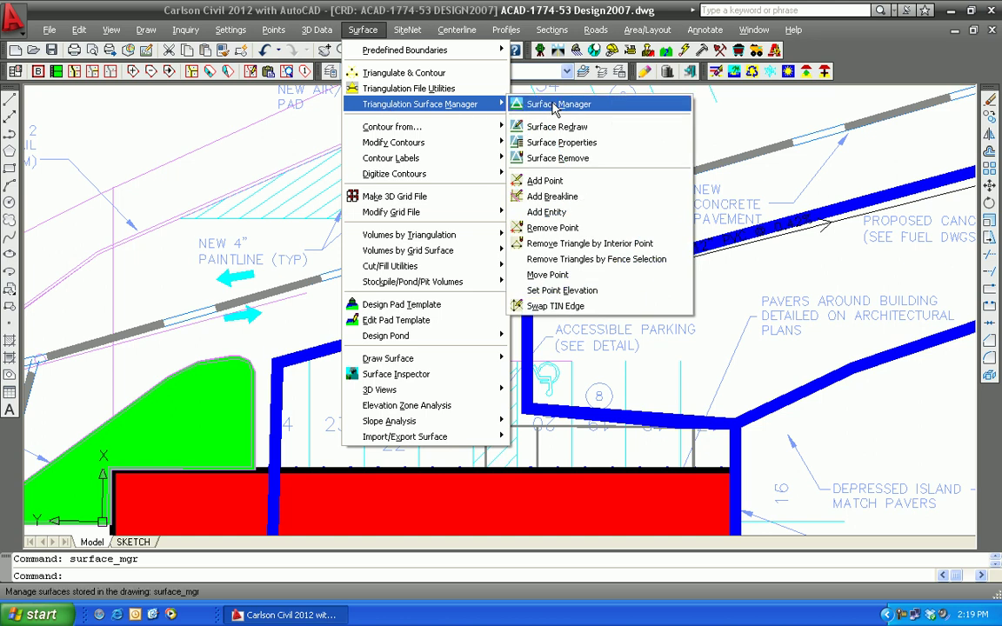
left_click(563, 185)
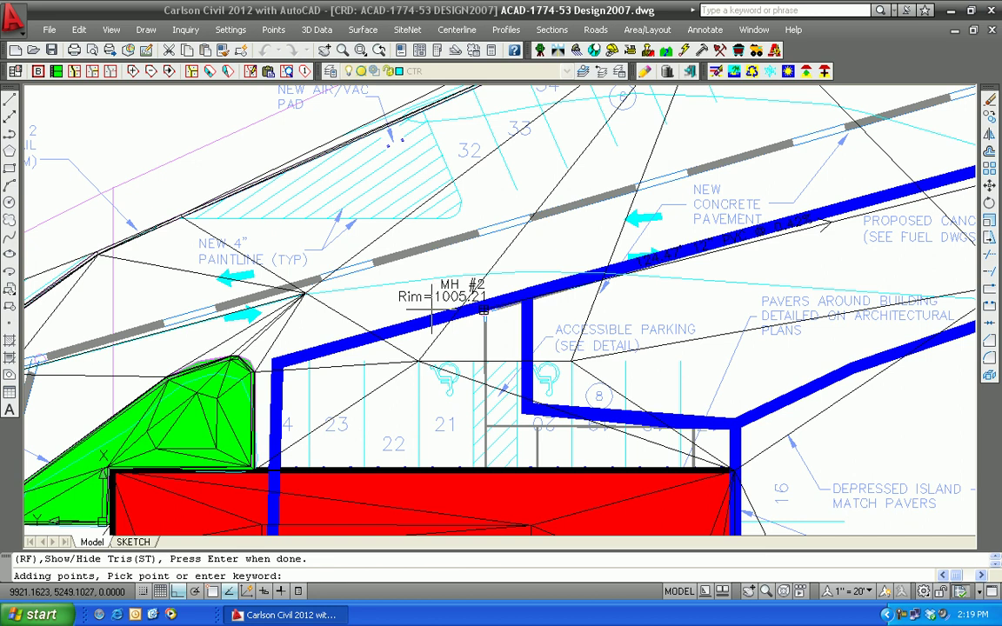
left_click(479, 335)
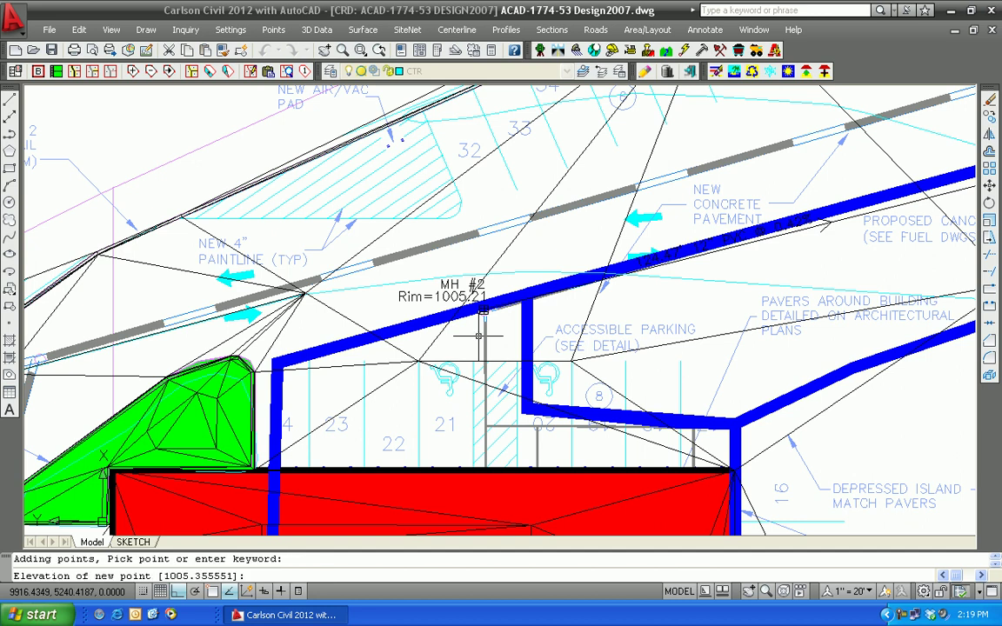
type("1006.3")
key("Return")
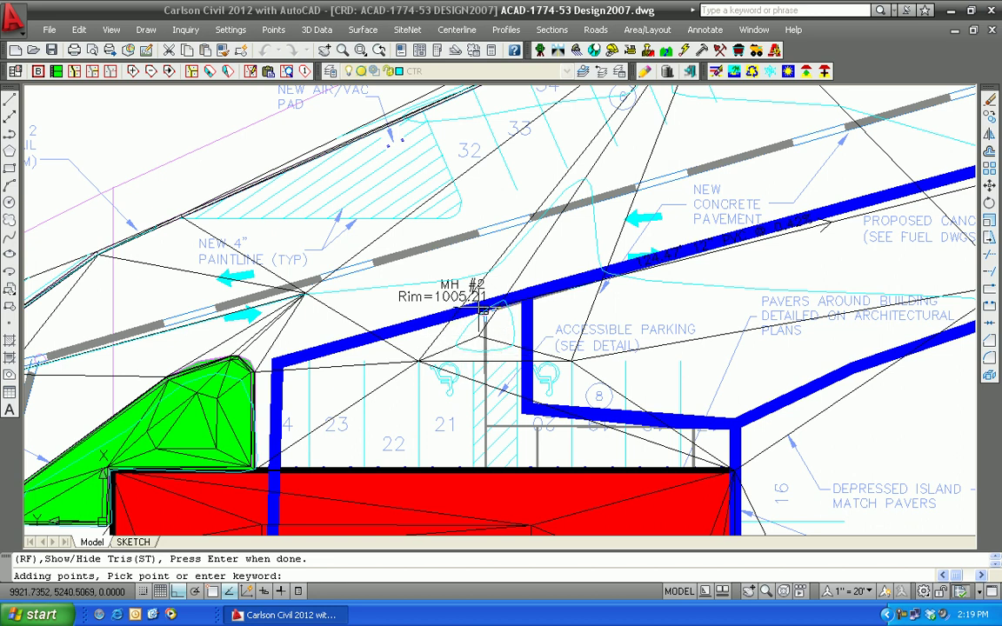
Finish adding surface points, update the sewer depth for MH #2, and accept updating the profile from MH #2 to OUTFALL
key("Return")
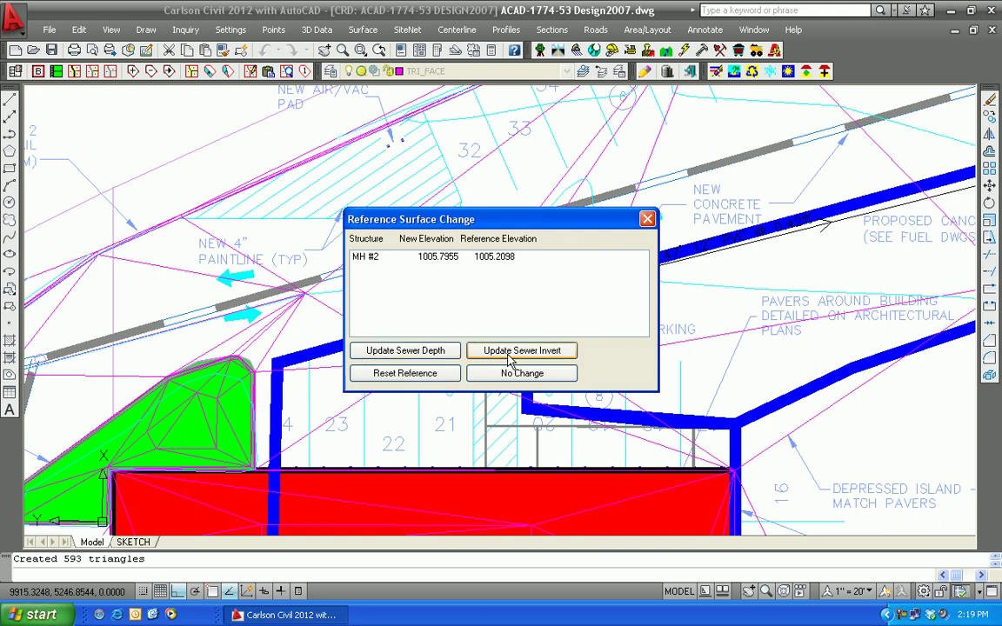
left_click(421, 356)
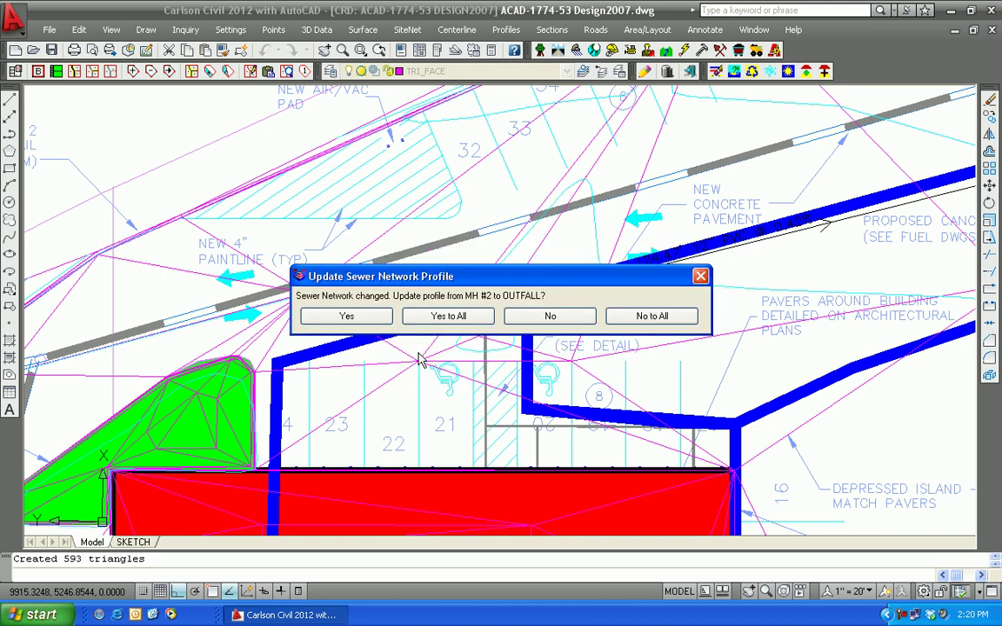
left_click(364, 320)
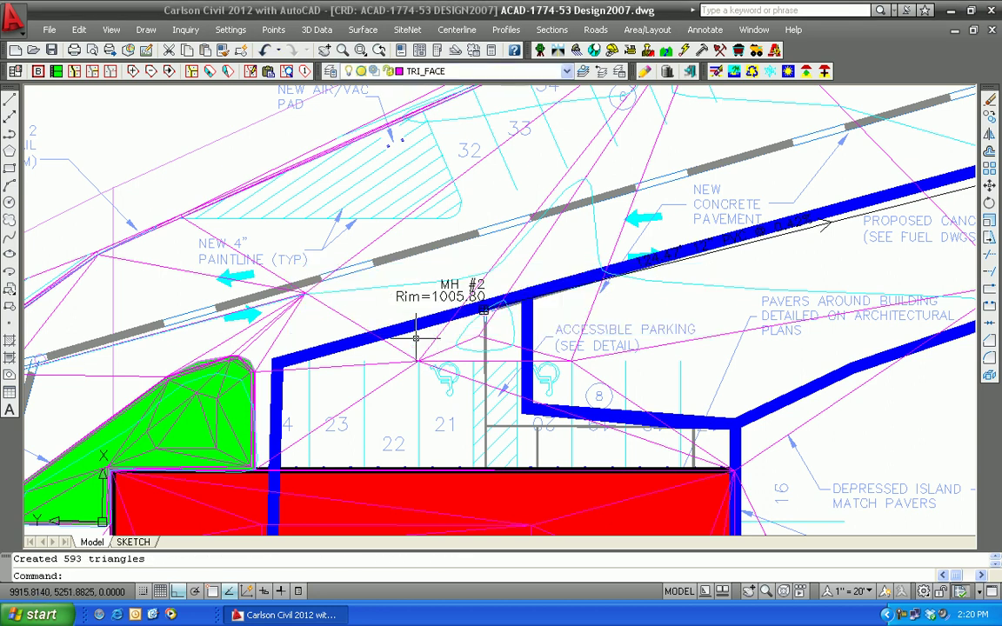
Examine MH #2's rim label in the plan and its rim and invert labels in the updated profile
scroll(374, 324, "down", 4)
scroll(492, 361, "up", 5)
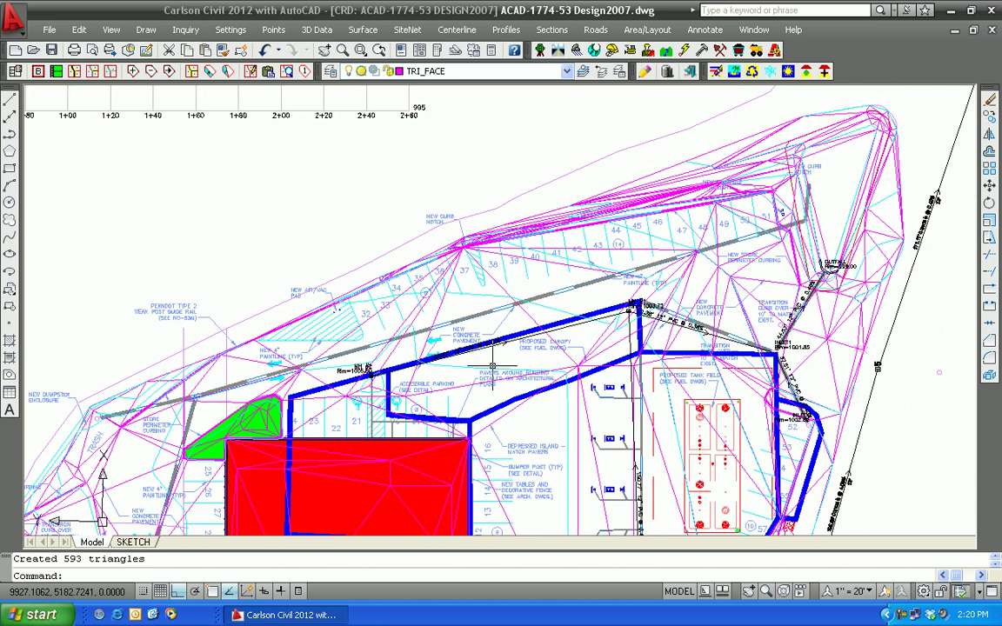
middle_click_drag(320, 380, 707, 340)
middle_click_drag(353, 391, 424, 357)
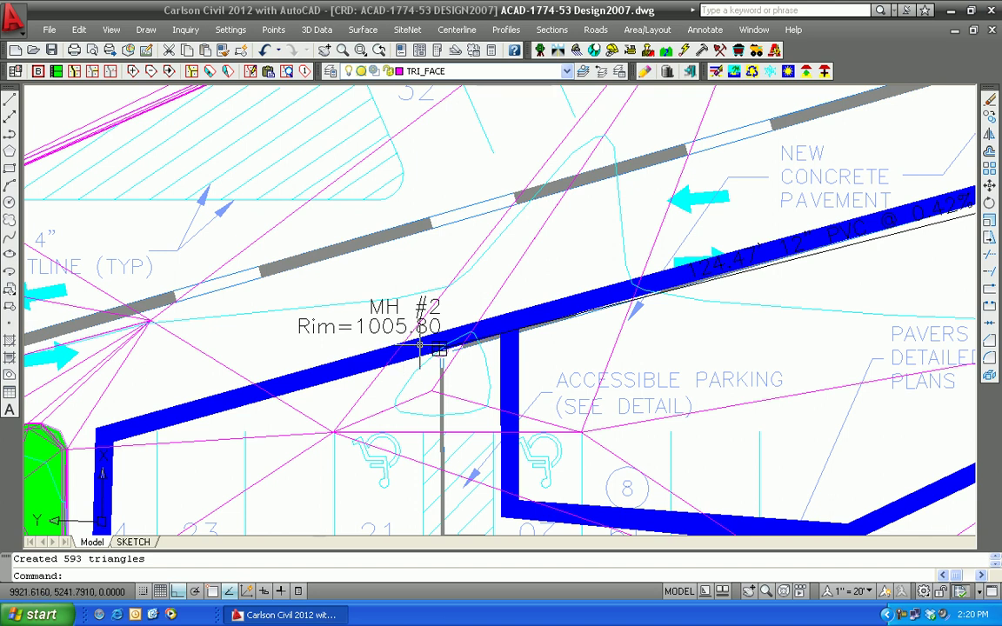
scroll(361, 314, "down", 4)
scroll(361, 315, "down", 6)
middle_click_drag(325, 279, 284, 300)
scroll(283, 299, "up", 5)
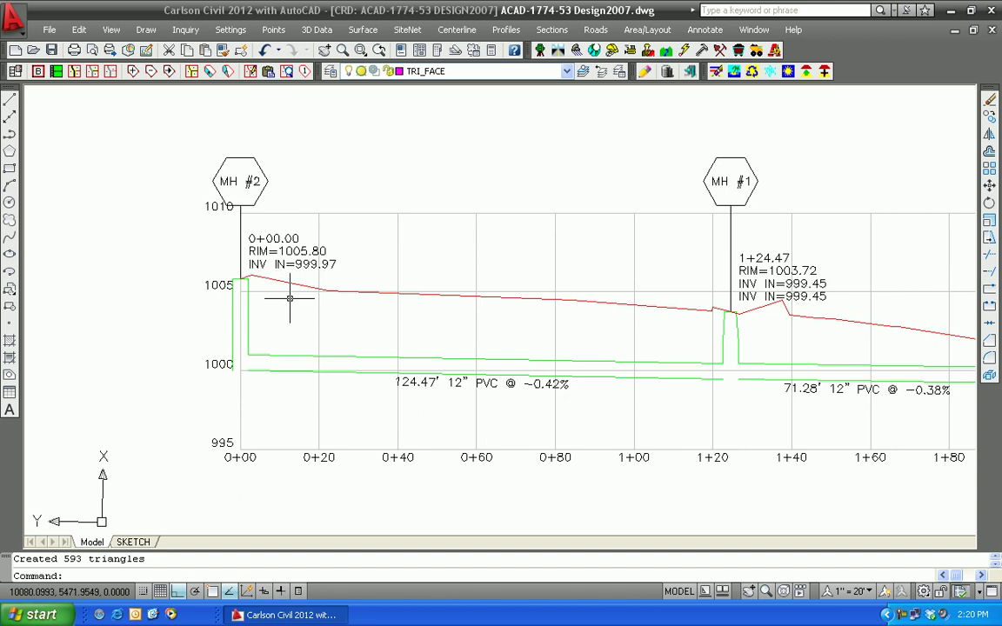
Start Edit Contours on the small closed contour around MH #2, accepting the triangulation update to match contour edits
scroll(465, 383, "down", 5)
middle_click_drag(420, 347, 230, 226)
scroll(310, 273, "down", 2)
scroll(403, 356, "up", 3)
mouse_move(402, 347)
middle_mouse_down()
mouse_move(394, 269)
mouse_move(375, 219)
mouse_move(368, 118)
middle_mouse_up()
scroll(390, 273, "up", 2)
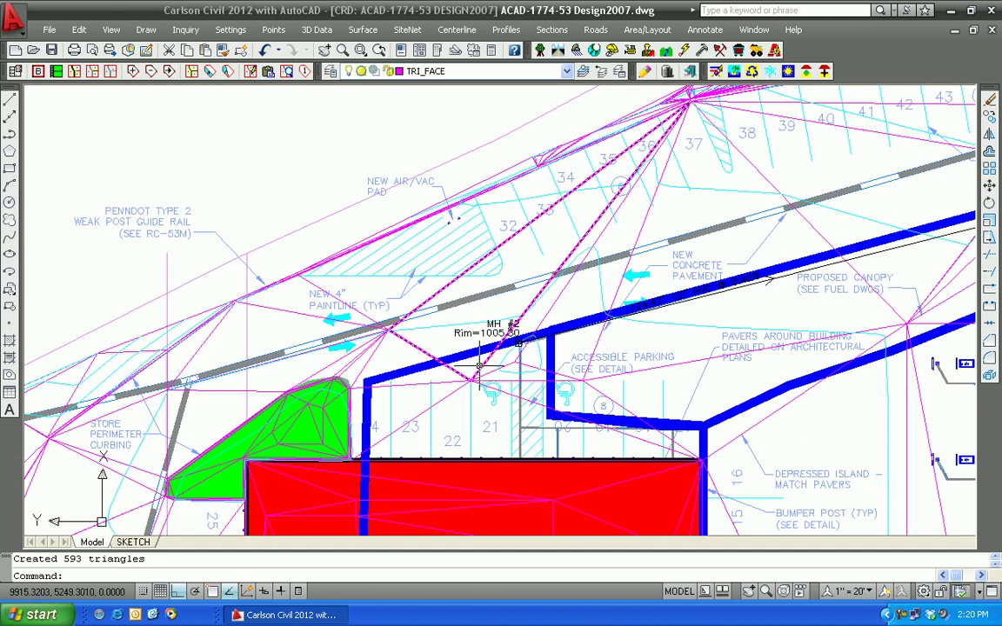
scroll(480, 366, "up", 3)
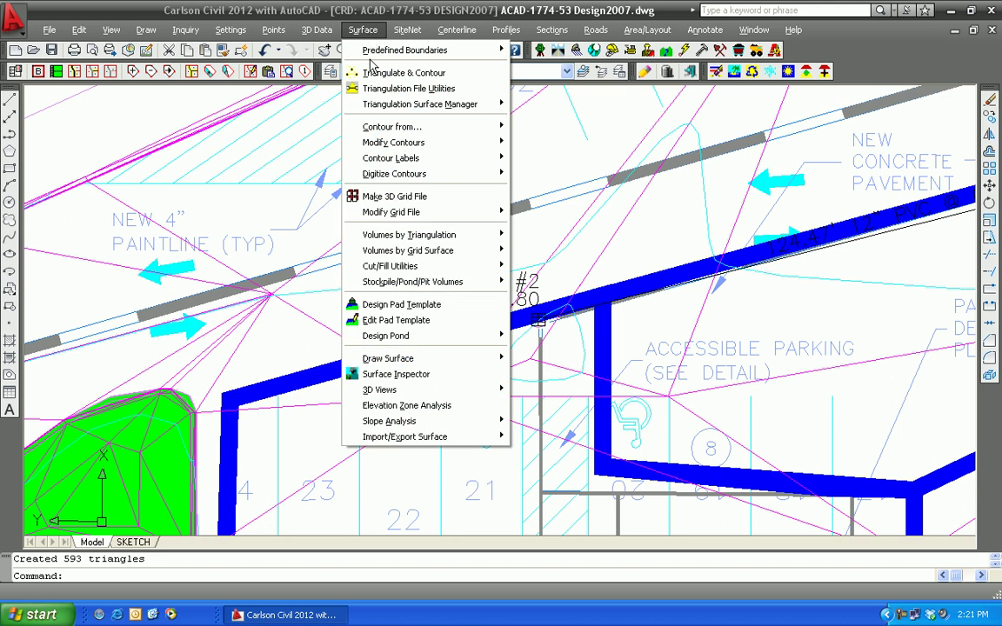
mouse_move(389, 148)
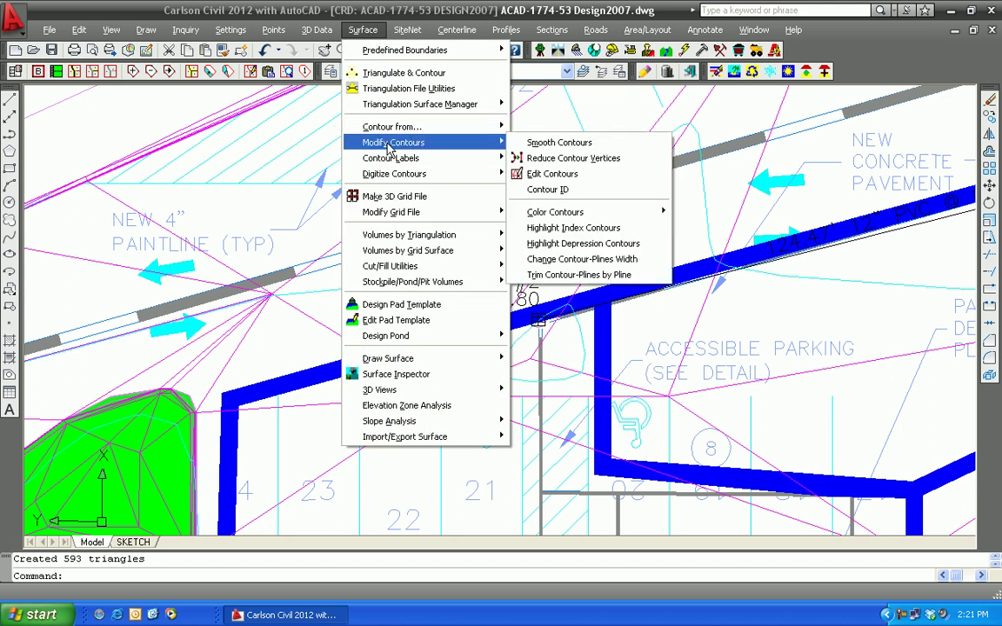
left_click(580, 178)
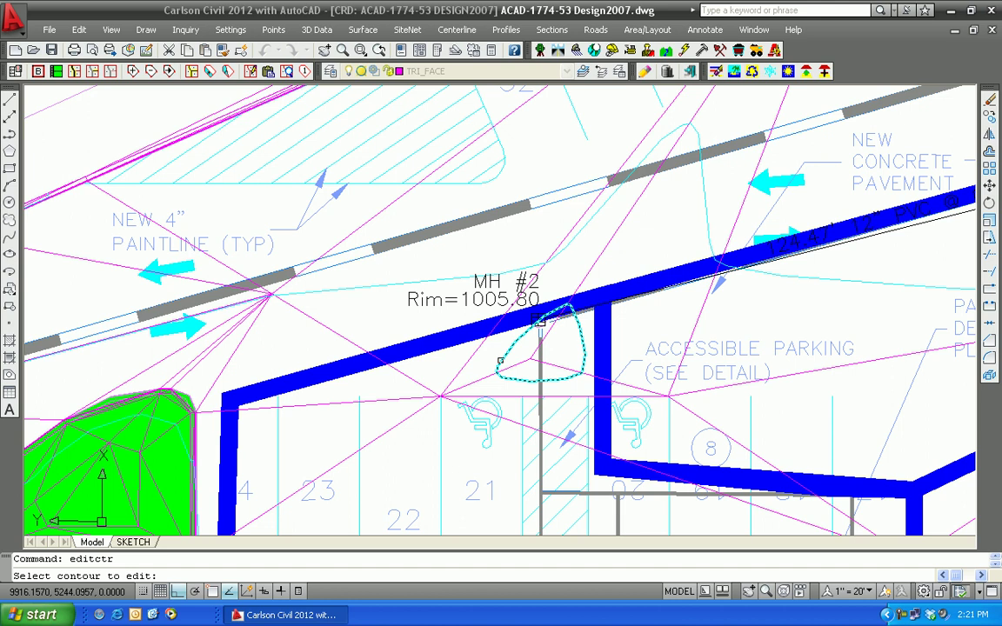
key("Return")
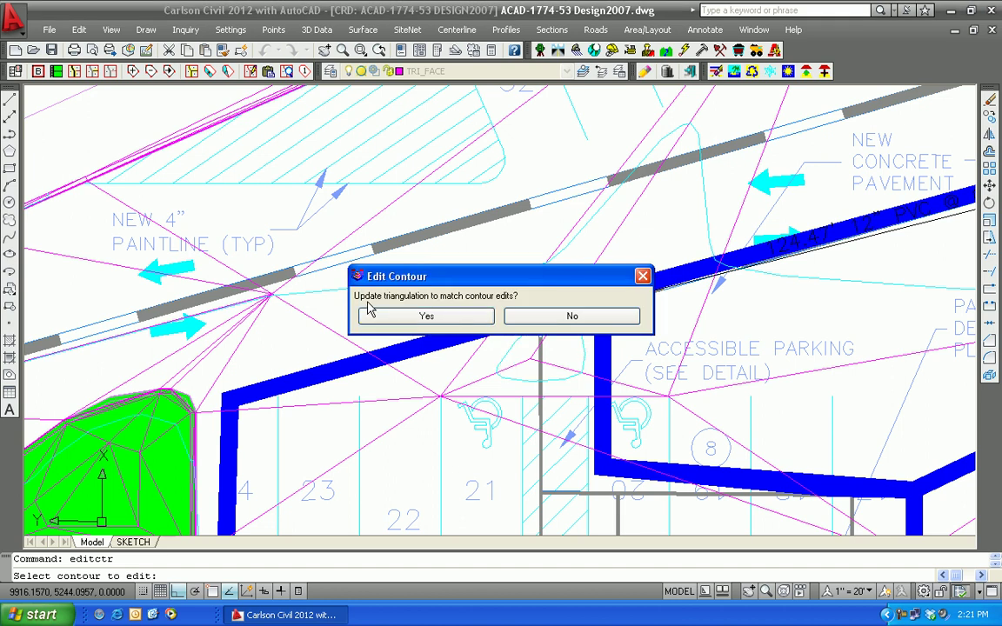
left_click(425, 318)
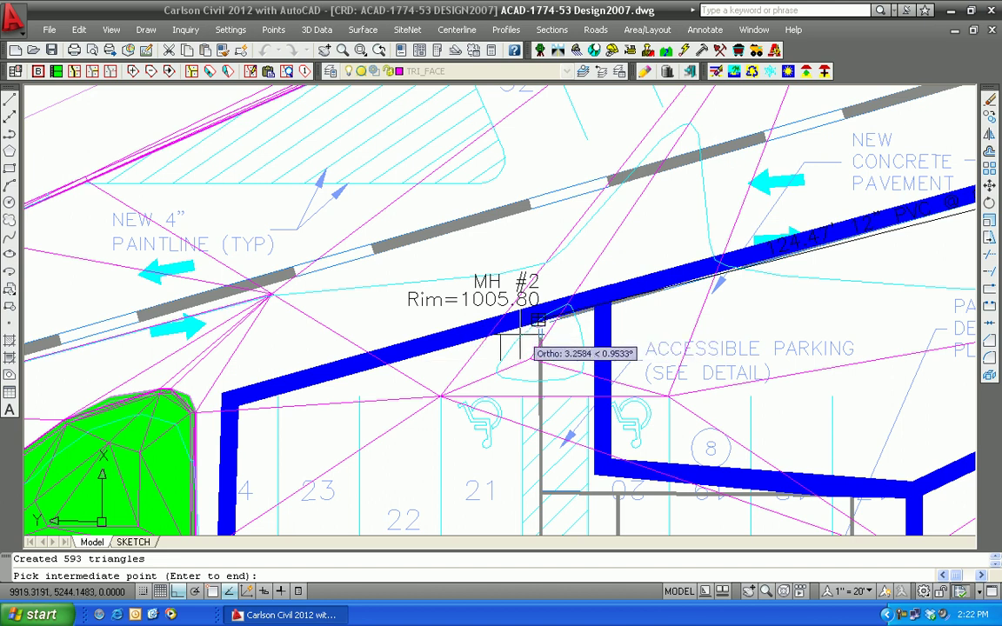
With Ortho off, reroute the closed contour outward around MH #2 through intermediate points and reconnect it on its far side
key("F8")
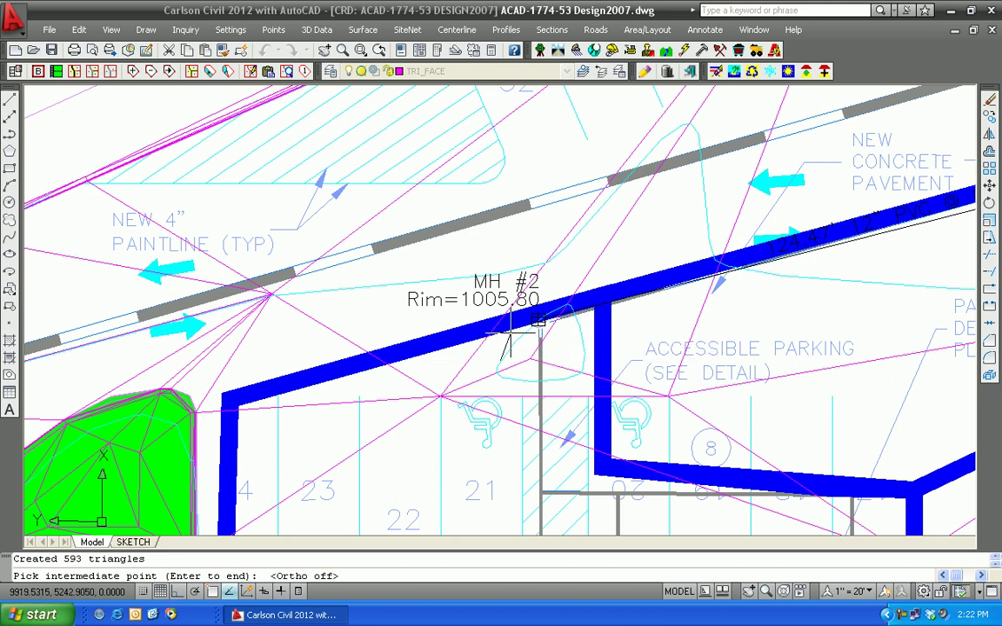
left_click(503, 324)
left_click(520, 303)
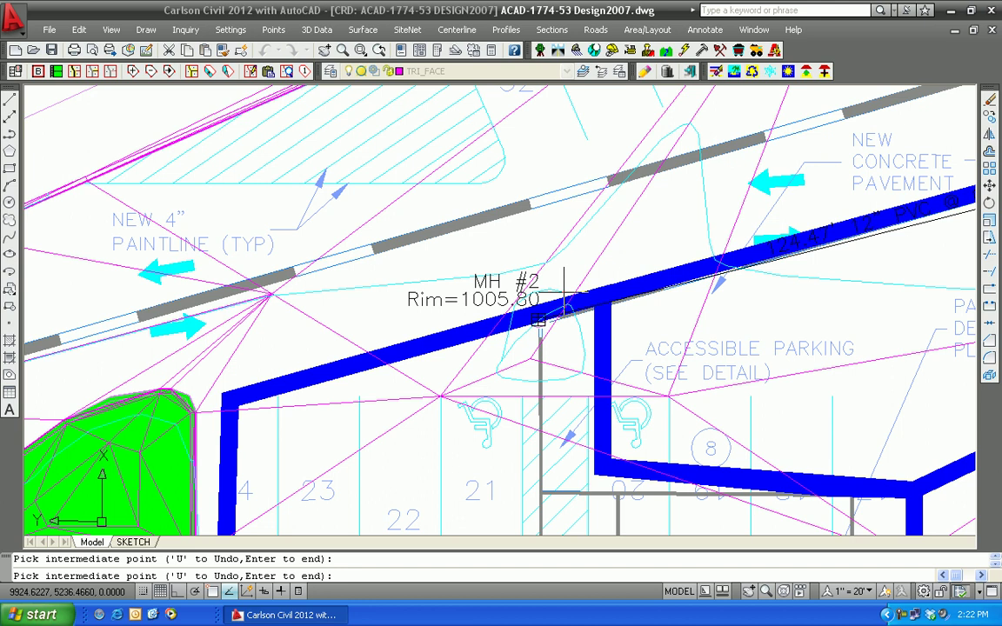
key("Return")
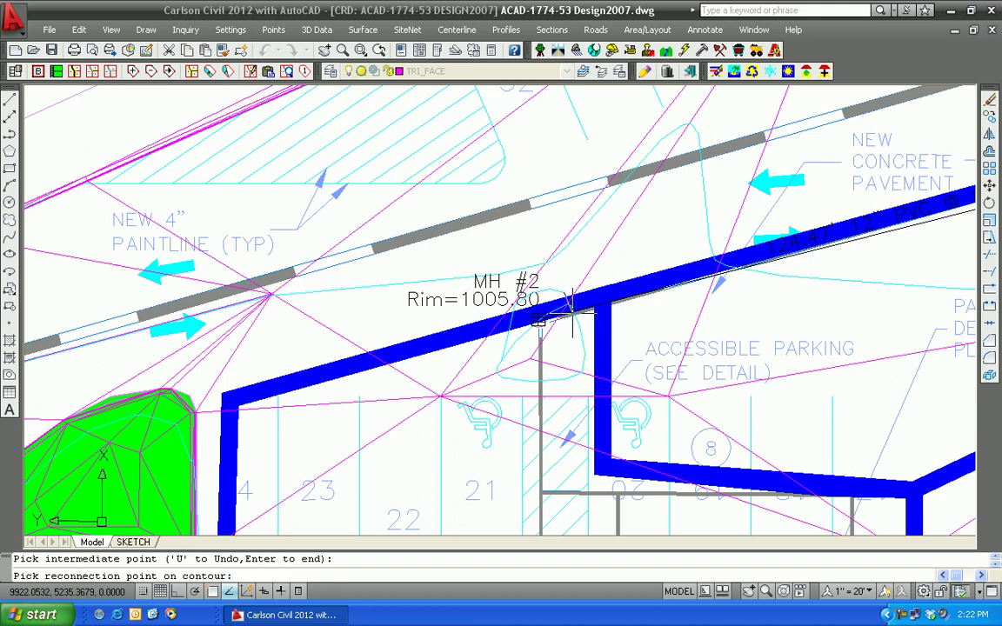
scroll(565, 311, "up", 4)
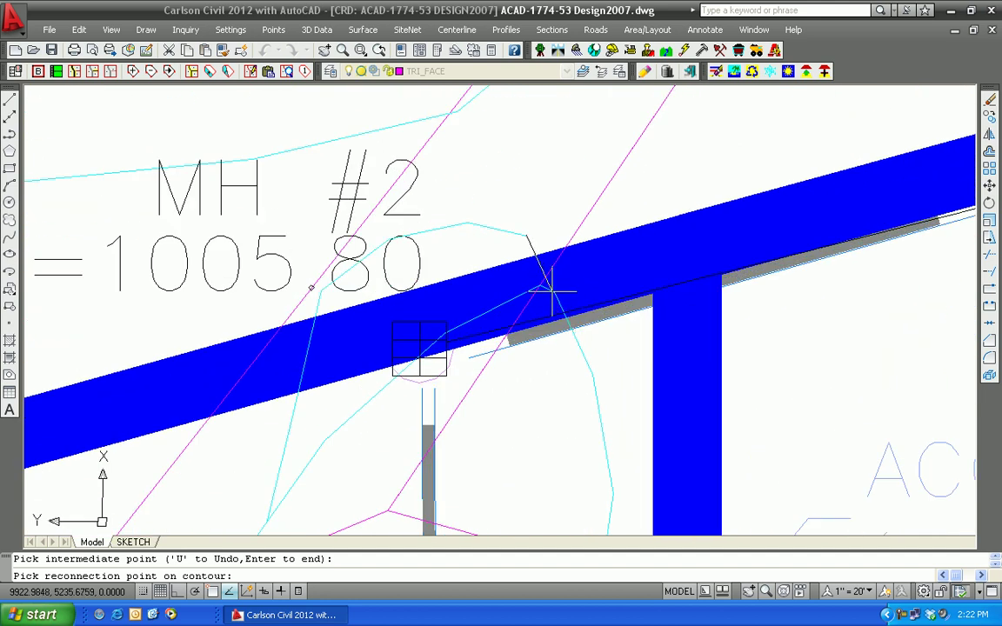
left_click(551, 290)
scroll(563, 341, "down", 5)
mouse_move(560, 345)
middle_mouse_down()
mouse_move(543, 333)
mouse_move(447, 329)
middle_mouse_up()
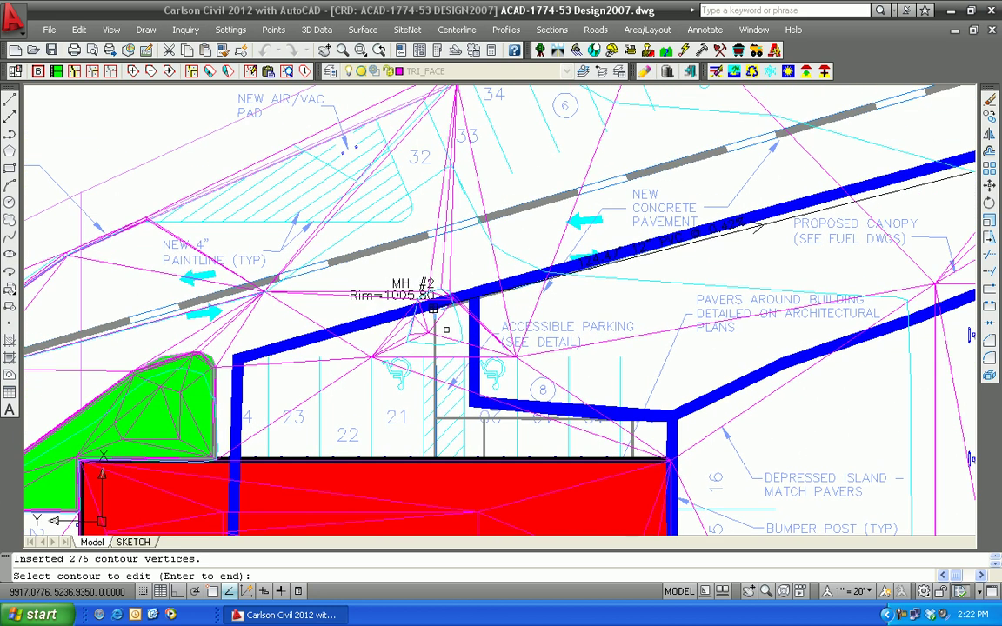
Finish the contour edit, update MH #2's sewer depth to the changed surface, and accept the profile update to OUTFALL
key("Return")
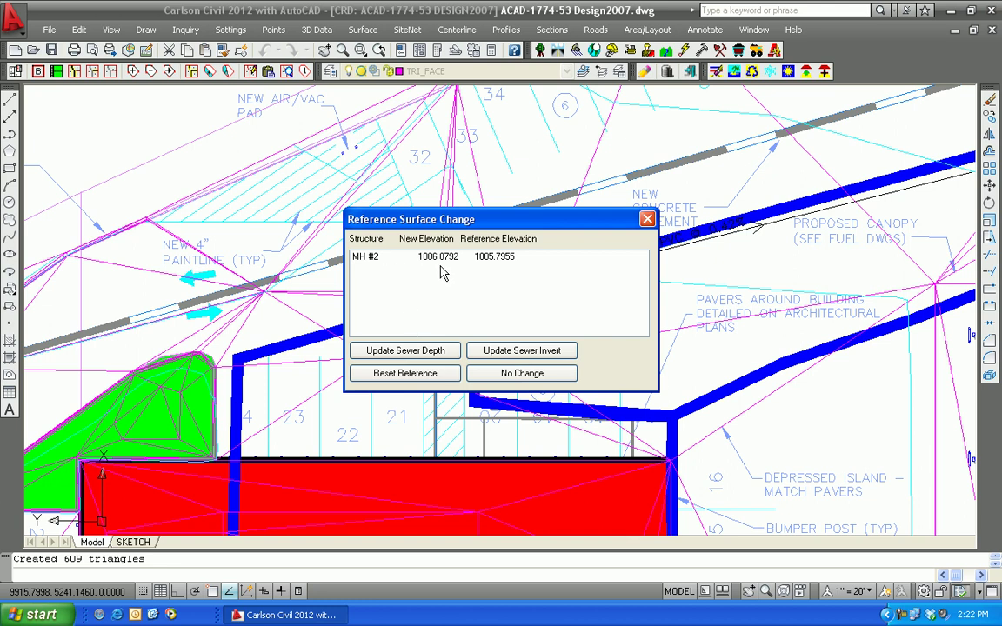
left_click(405, 350)
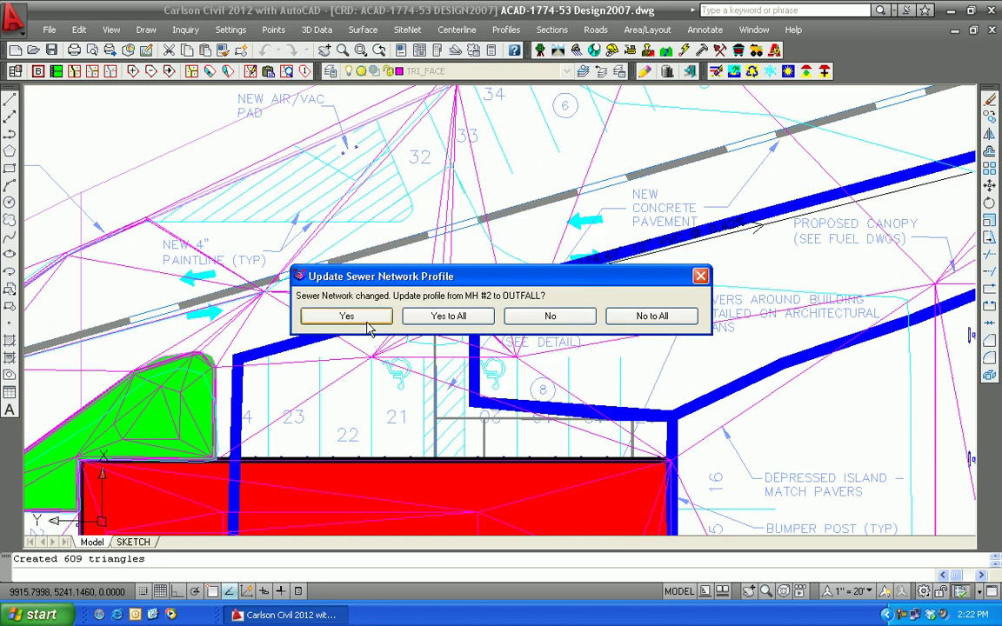
left_click_drag(411, 279, 408, 331)
left_click(341, 370)
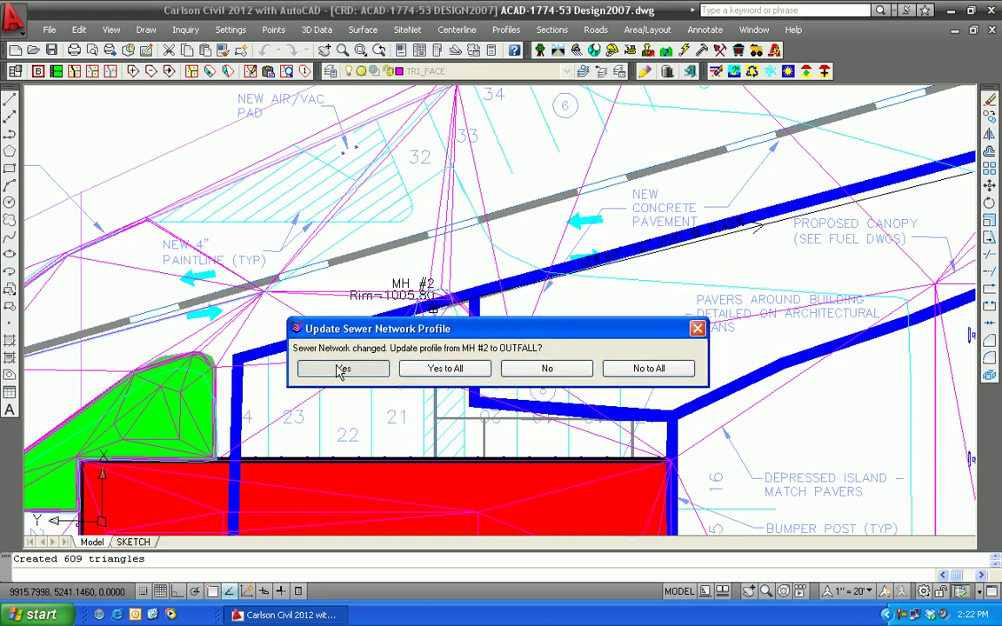
scroll(340, 373, "down", 5)
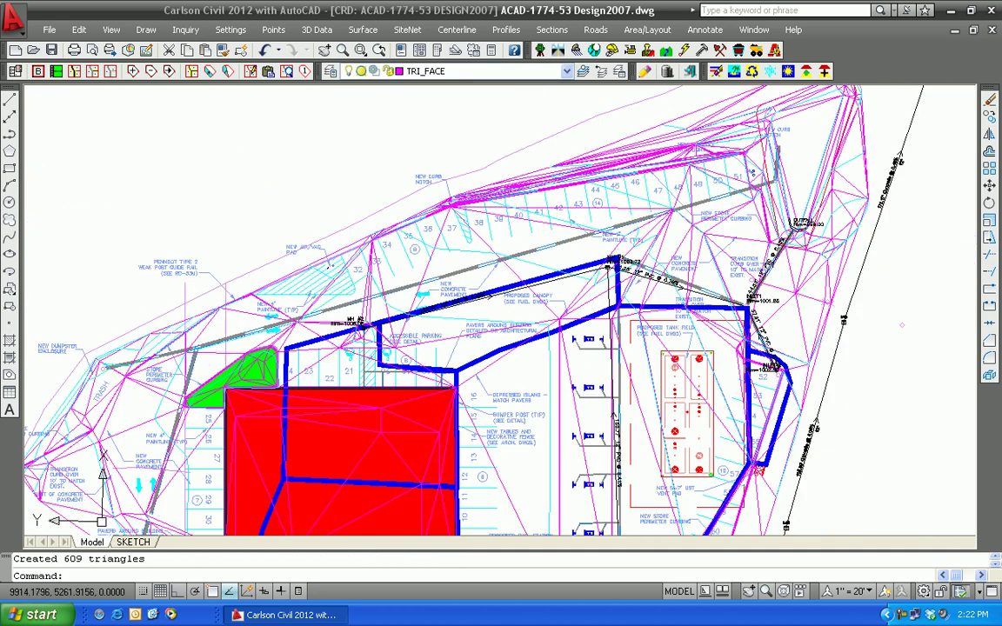
Examine MH #2's rim and invert labels in the profile and its rim label in the plan
mouse_move(251, 323)
middle_mouse_down()
mouse_move(296, 365)
mouse_move(313, 340)
middle_mouse_up()
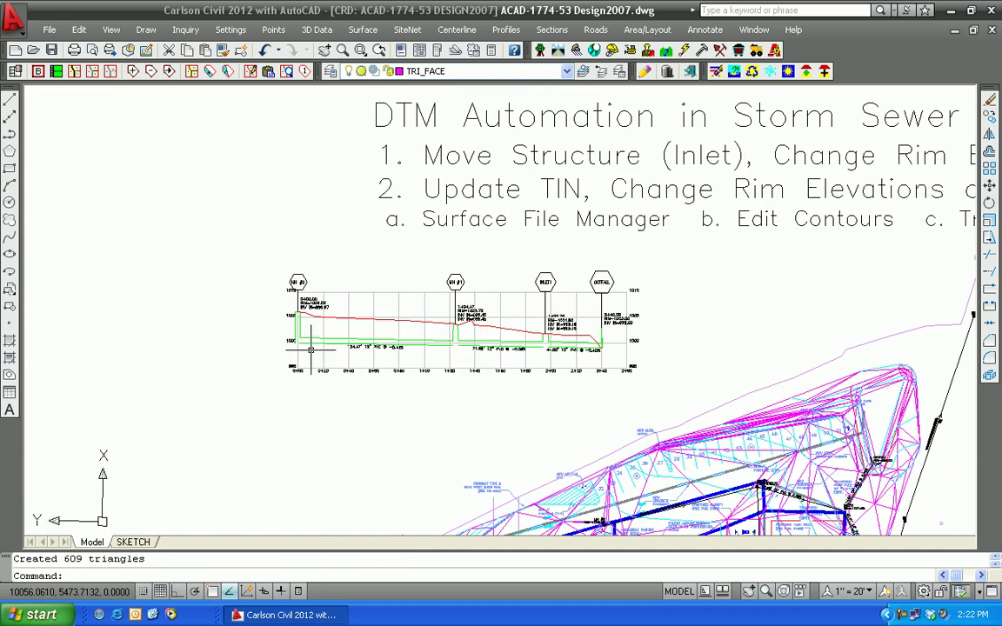
scroll(313, 340, "up", 5)
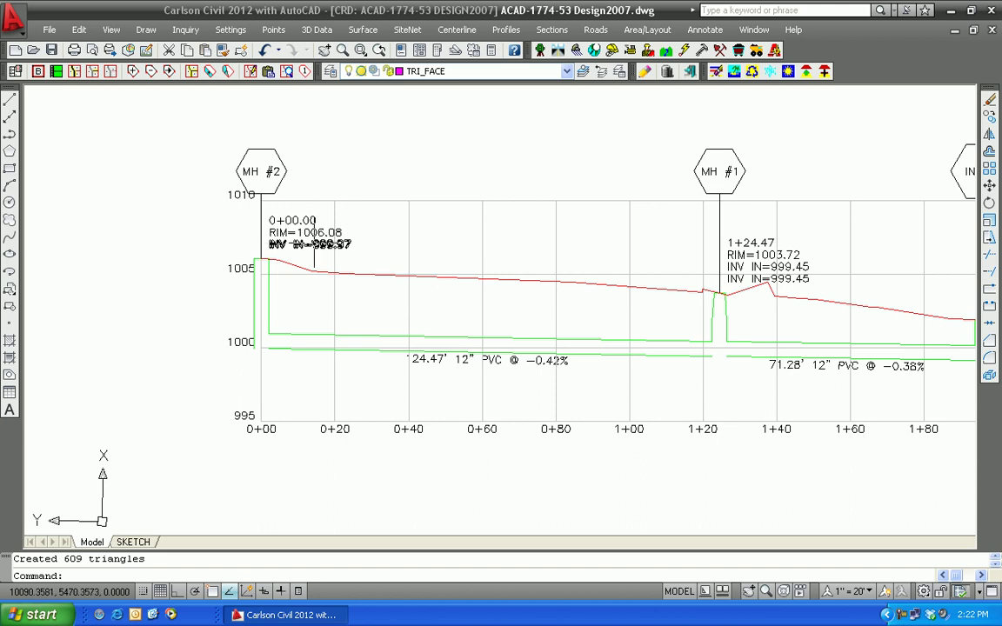
scroll(380, 328, "down", 2)
middle_click_drag(449, 365, 262, 279)
scroll(262, 279, "down", 4)
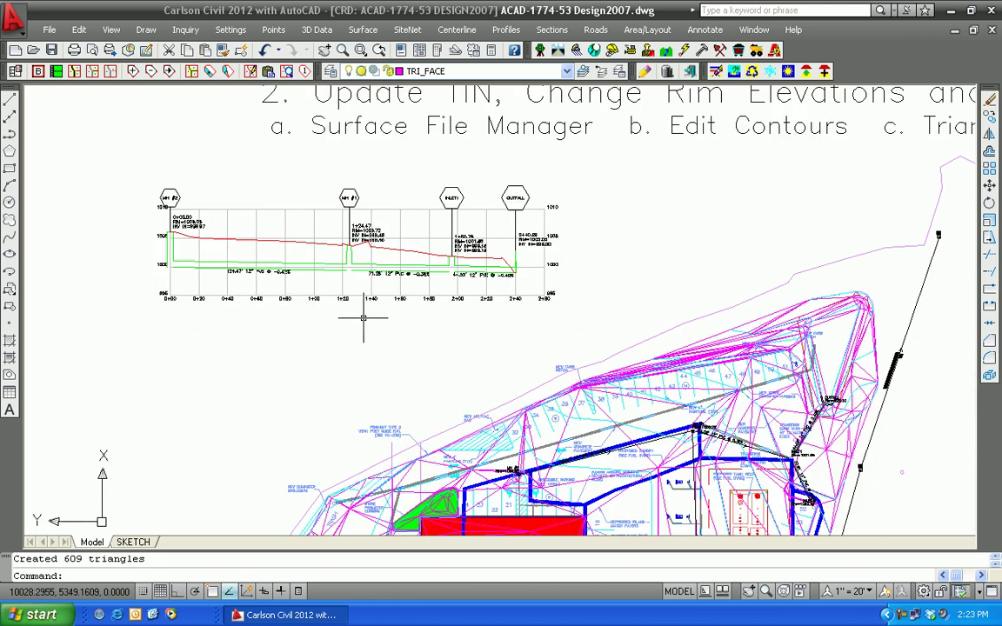
scroll(344, 338, "up", 6)
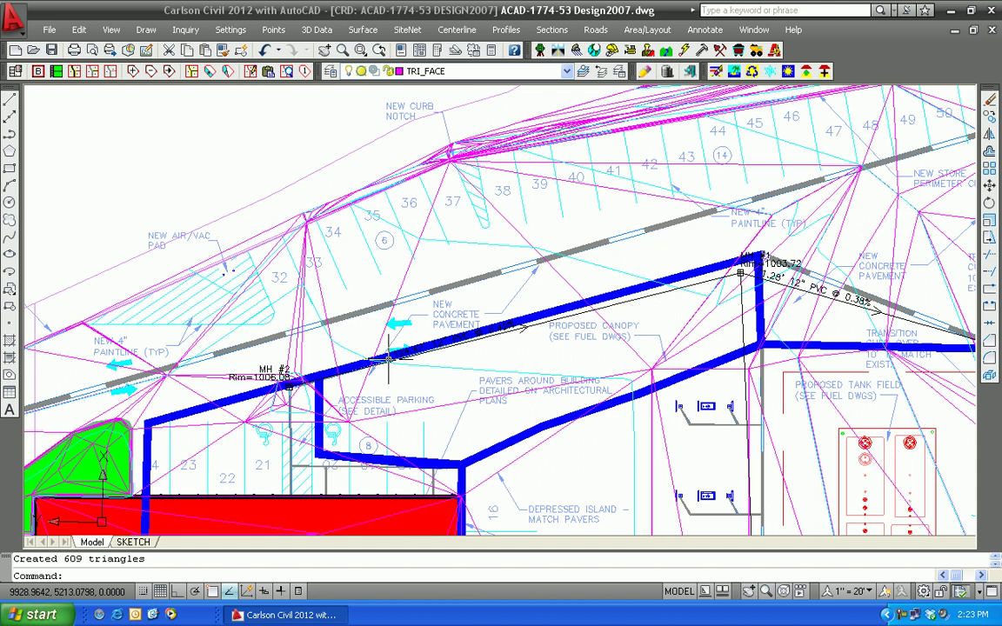
Freeze the triangulation face and contour layers by picking one entity of each near MH #2
left_click(109, 30)
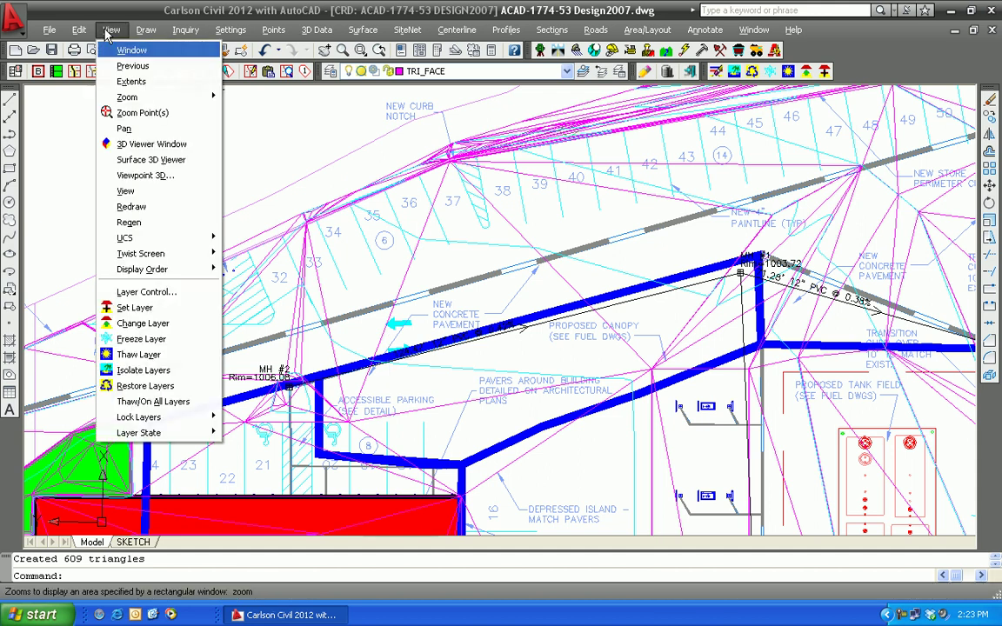
left_click(141, 339)
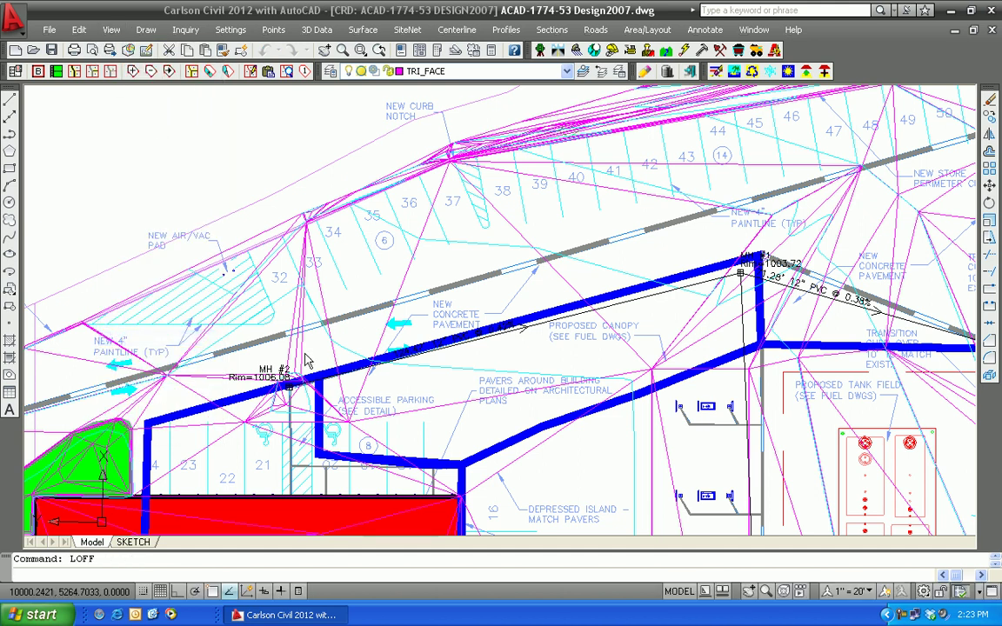
left_click(309, 401)
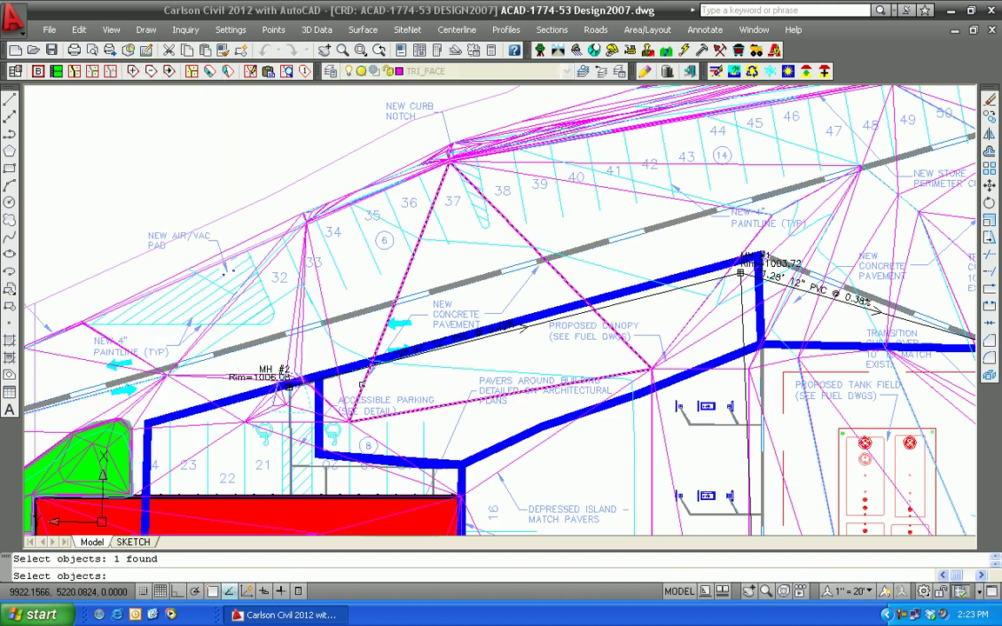
left_click(364, 384)
key("Return")
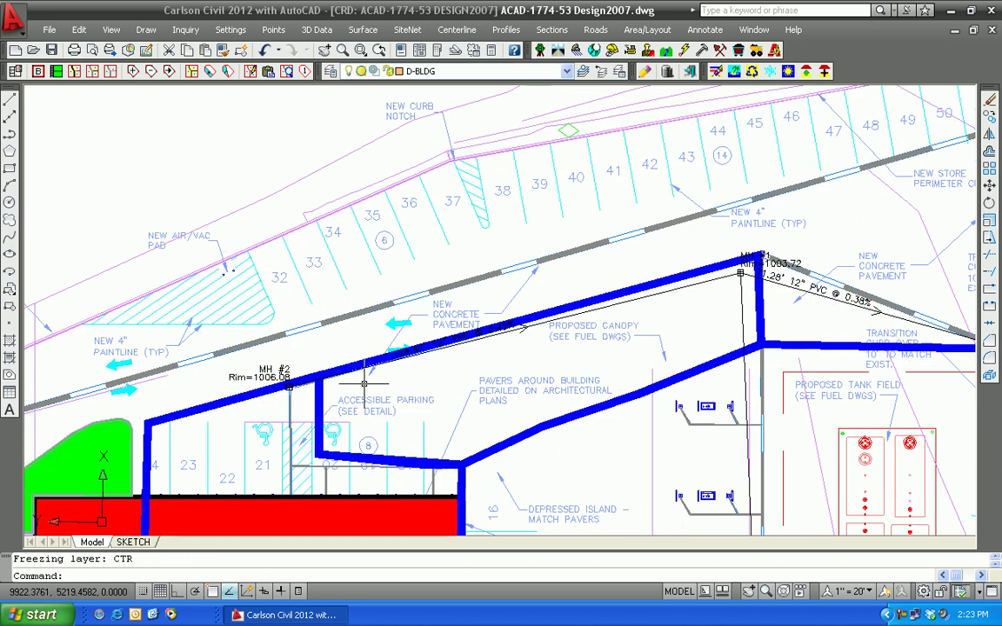
Try outlining the area around MH #2 with a rectangle on the D-BLDG layer
scroll(313, 322, "down", 5)
scroll(313, 326, "down", 5)
scroll(356, 279, "up", 4)
middle_click_drag(435, 235, 408, 286)
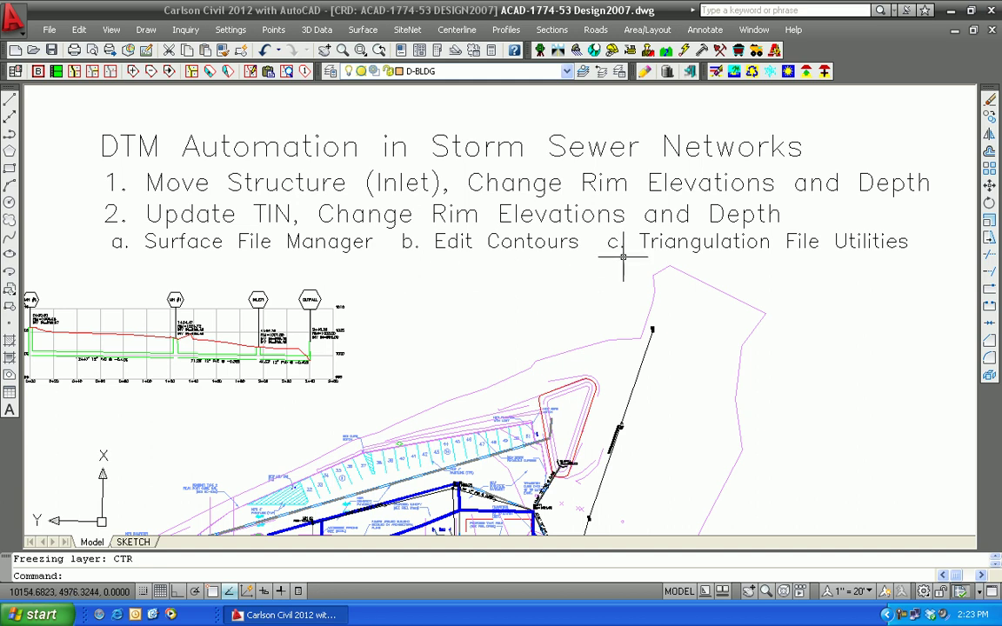
middle_click_drag(454, 360, 508, 201)
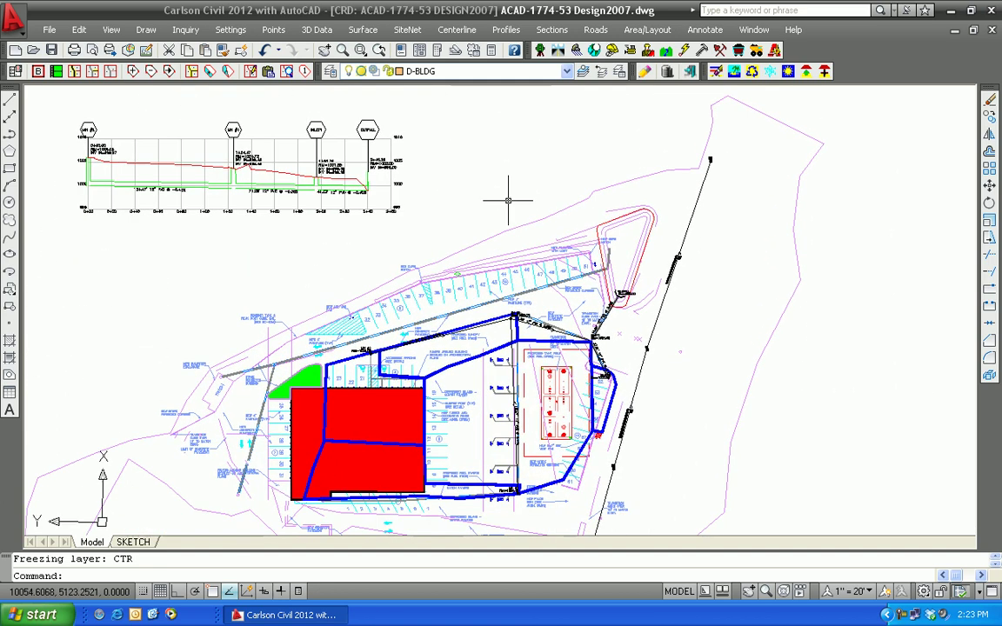
scroll(405, 350, "up", 5)
middle_click_drag(405, 350, 508, 319)
type("rectang")
key("Return")
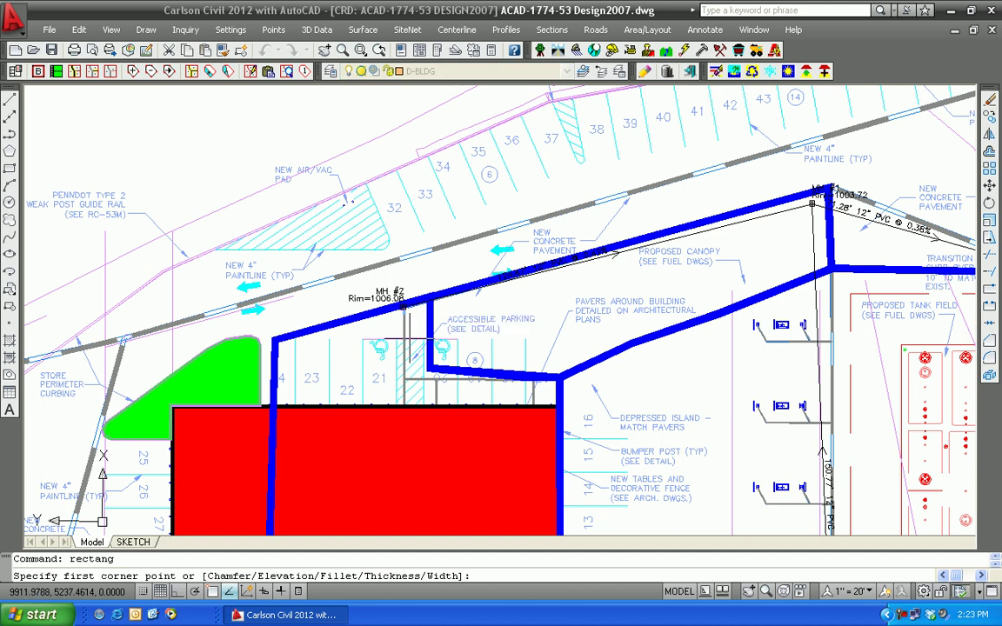
left_click(337, 336)
left_click(454, 278)
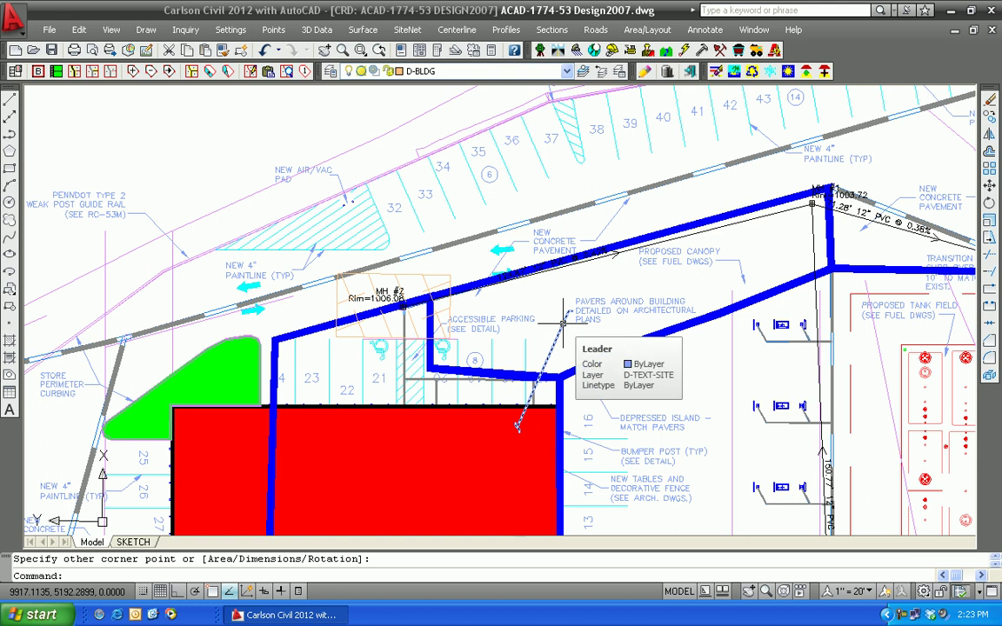
Undo the rectangle drawn around MH #2
scroll(376, 331, "up", 3)
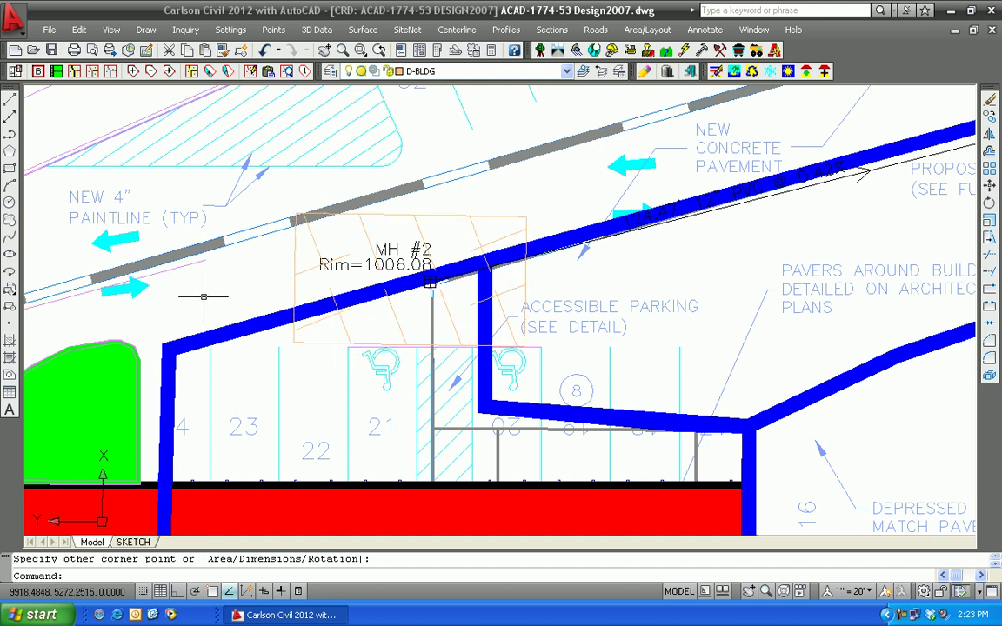
key("Return")
type("u")
key("Return")
Try outlining MH #2 with a polyline on the D-BLDG layer, ending the command after the first segment
type("pl")
key("Return")
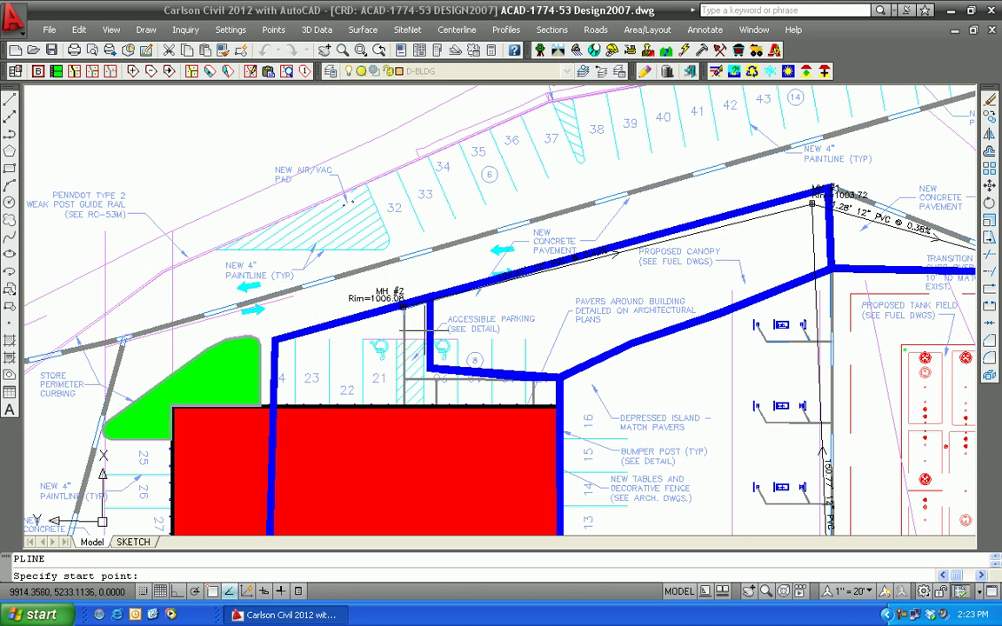
left_click(407, 296)
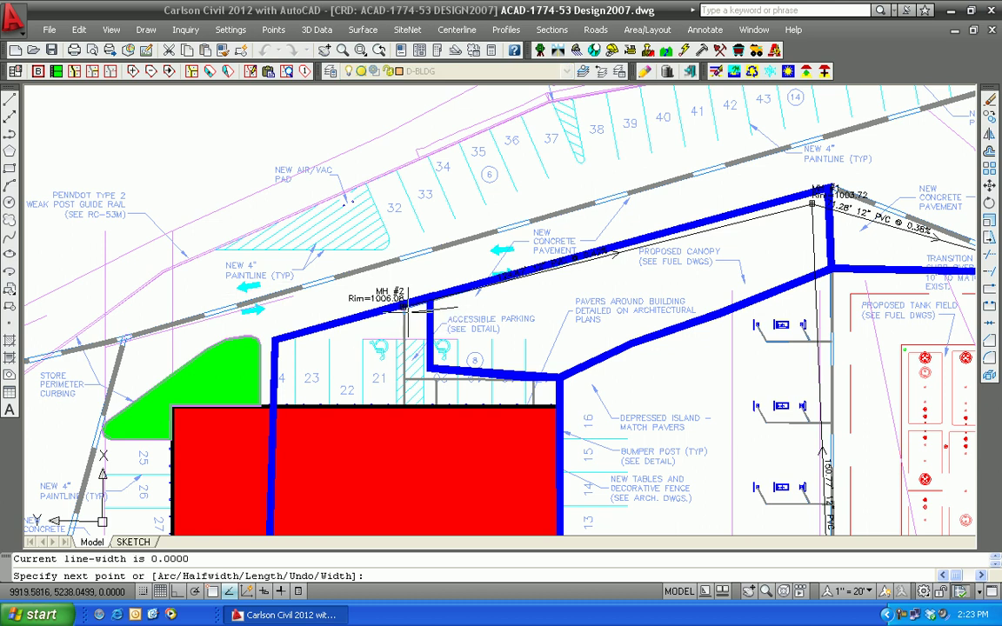
left_click(344, 334)
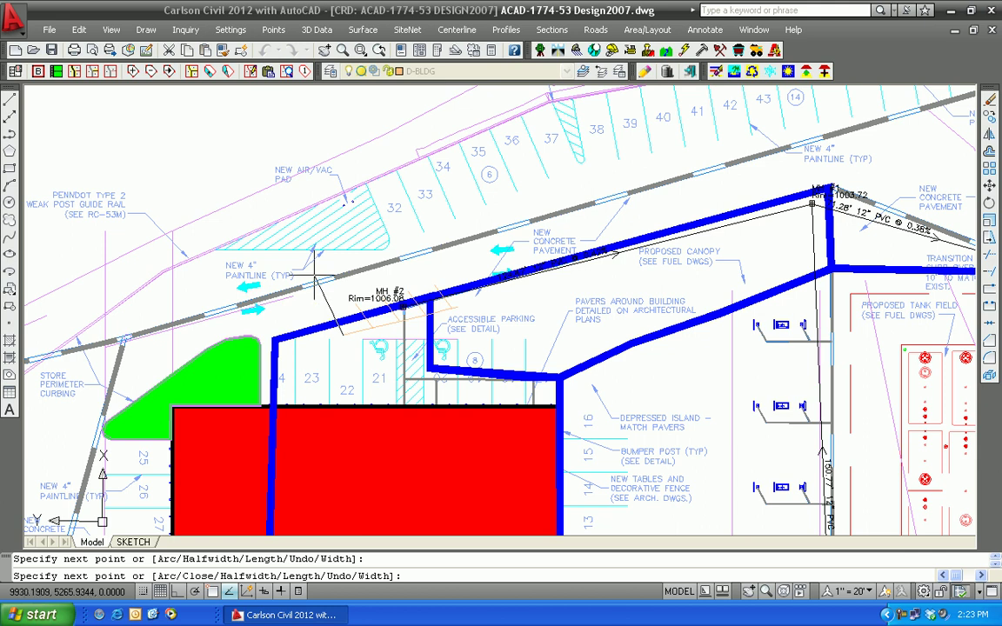
key("Escape")
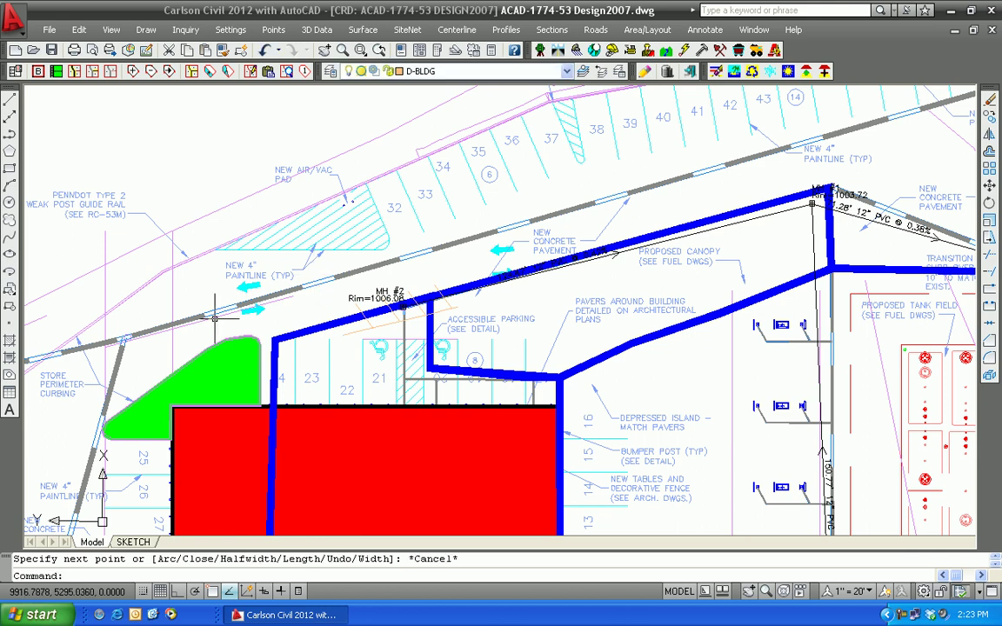
Make D-TEXT-SITE the current layer by picking an entity on it
left_click(111, 32)
left_click(130, 287)
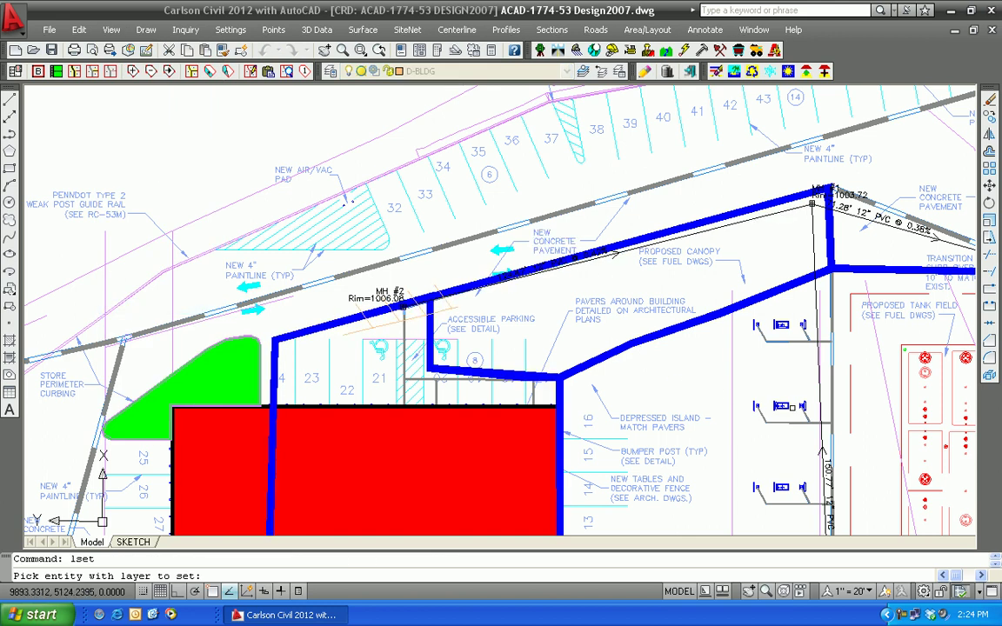
left_click(261, 276)
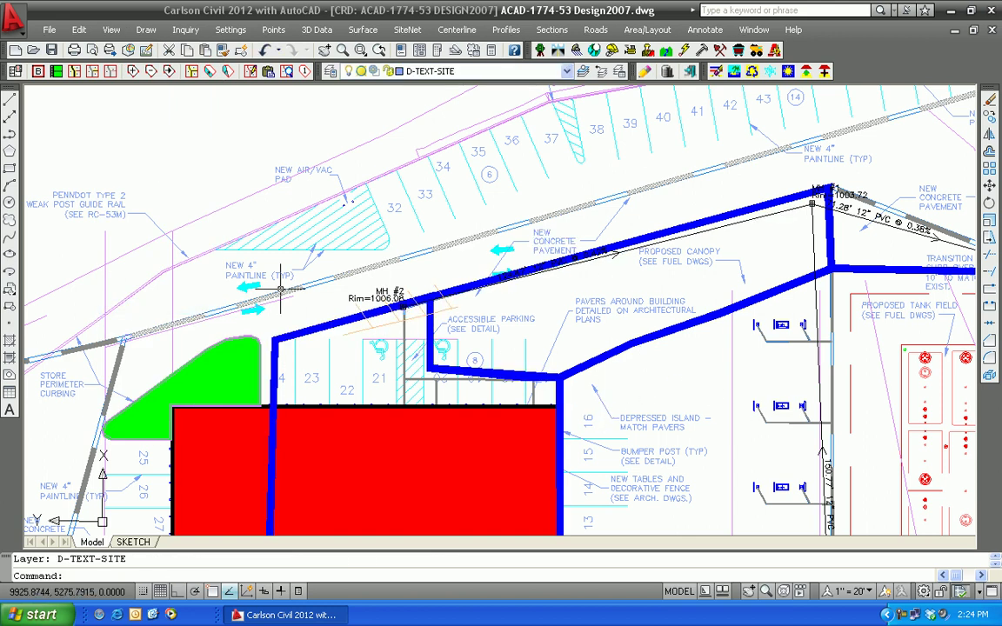
Erase the leftover D-BLDG polyline segment beside MH #2
type("e")
key("Return")
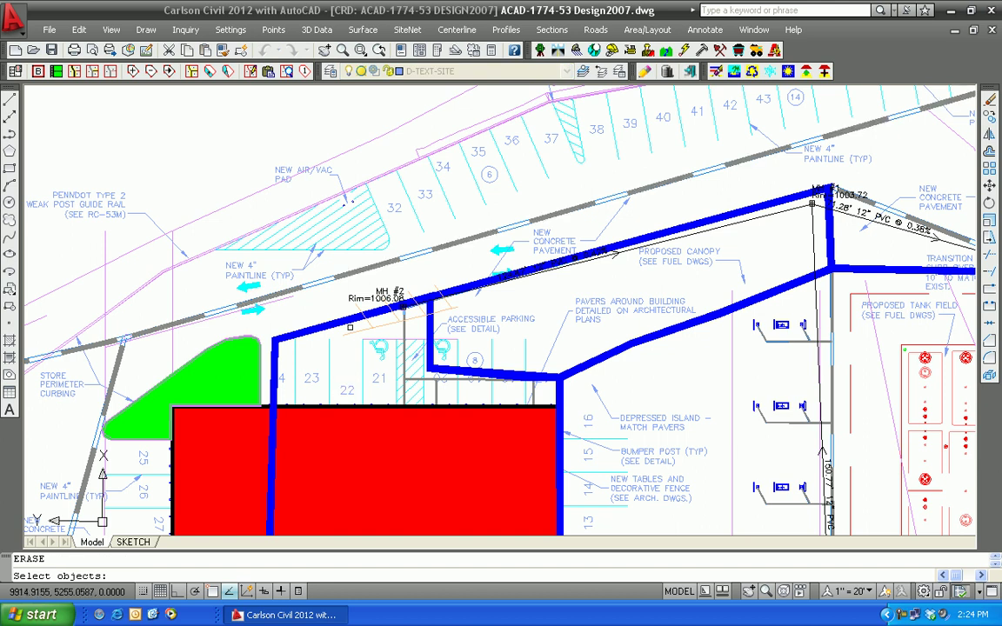
left_click(350, 333)
key("Return")
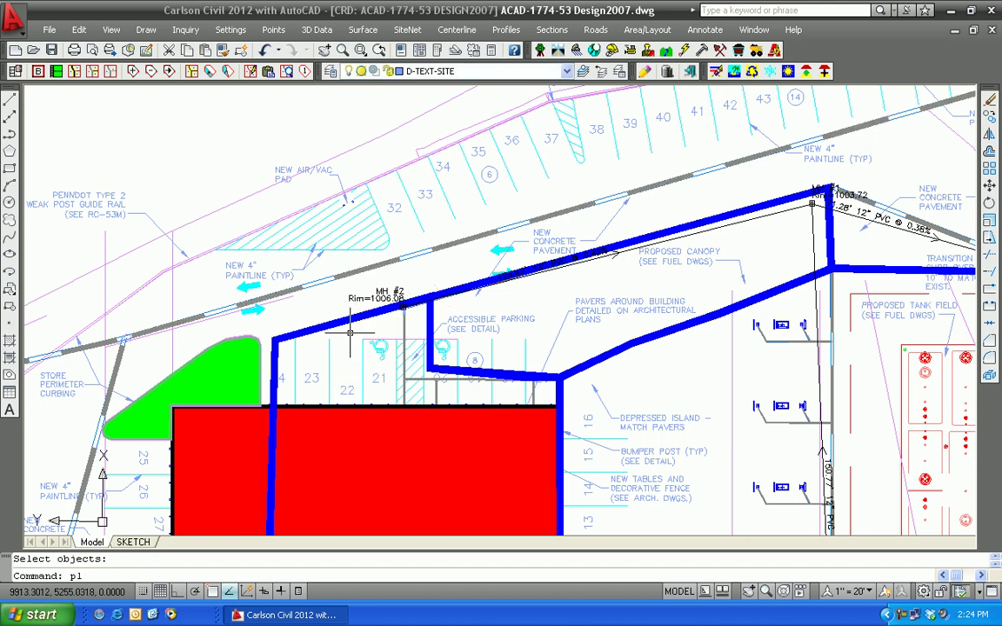
Draw a closed four-sided polyline around MH #2 on the D-TEXT-SITE layer
type("pl")
key("Return")
left_click(394, 331)
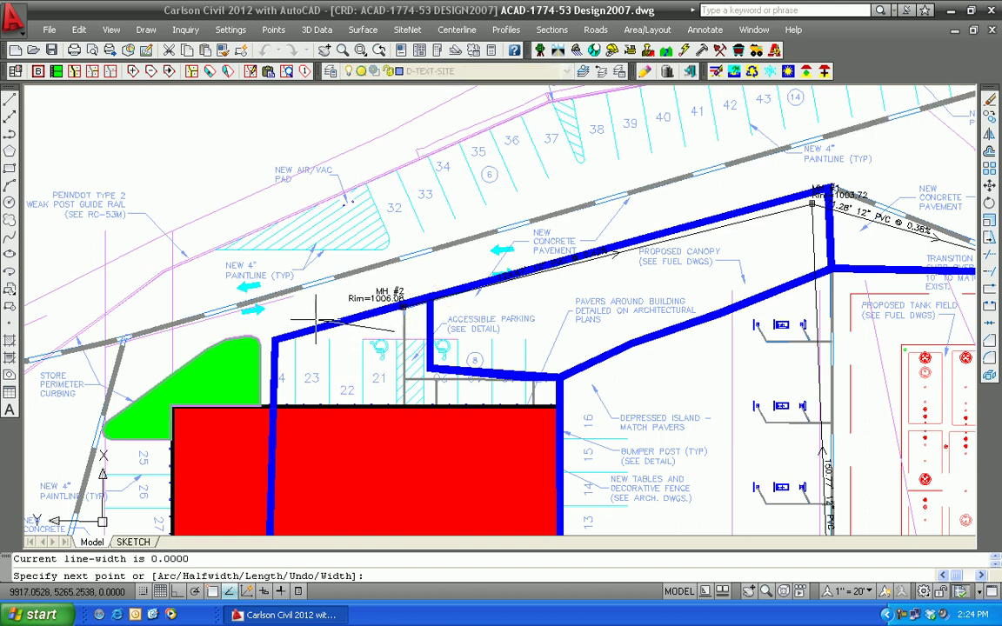
left_click(302, 294)
left_click(333, 258)
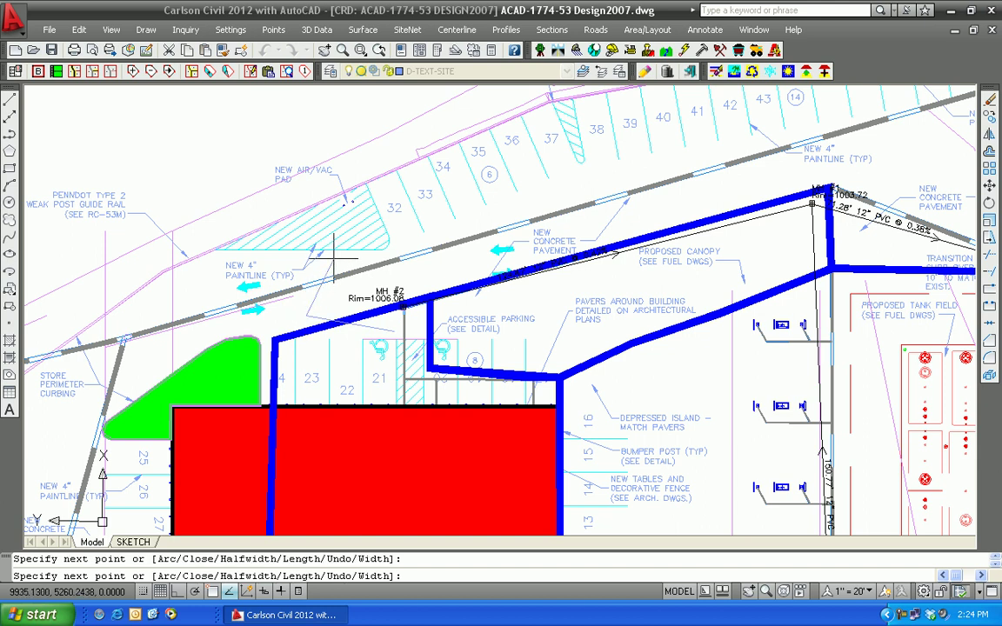
left_click(442, 288)
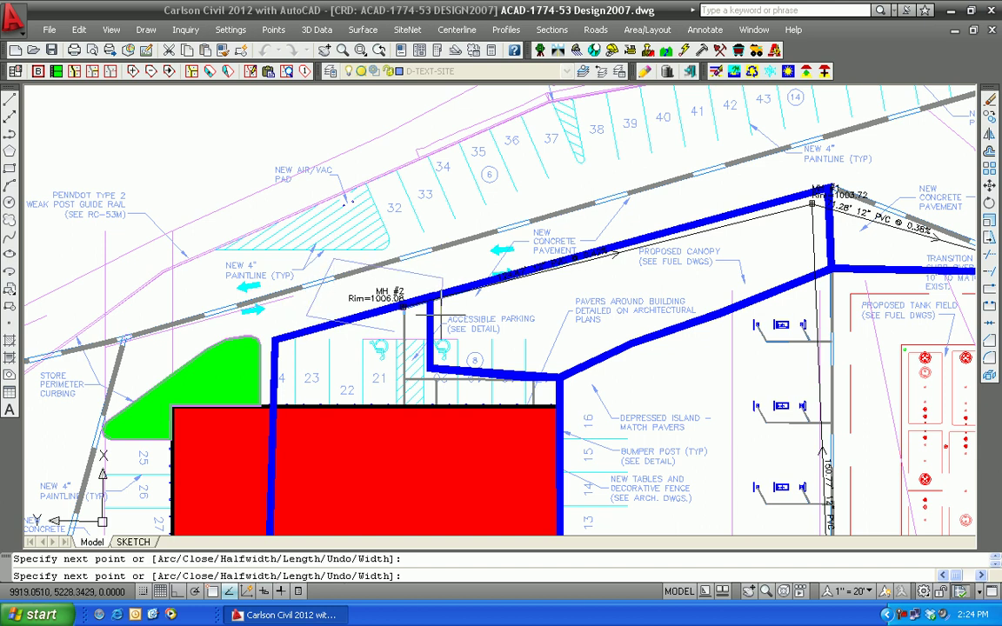
type("c")
key("Return")
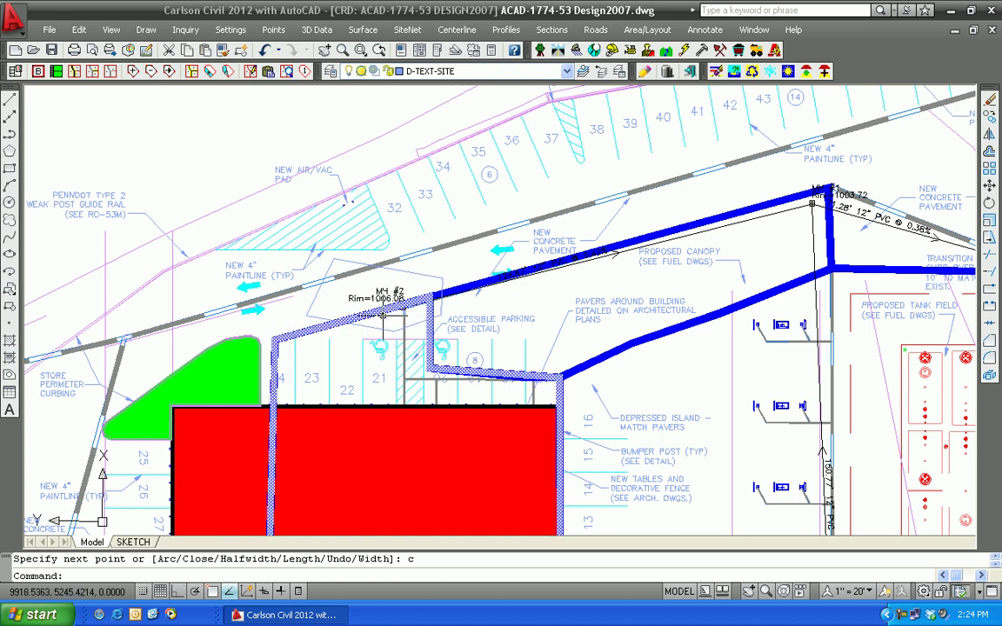
Load Proposed.tin from the Keller project folder into Triangulation File Utilities
left_click(361, 30)
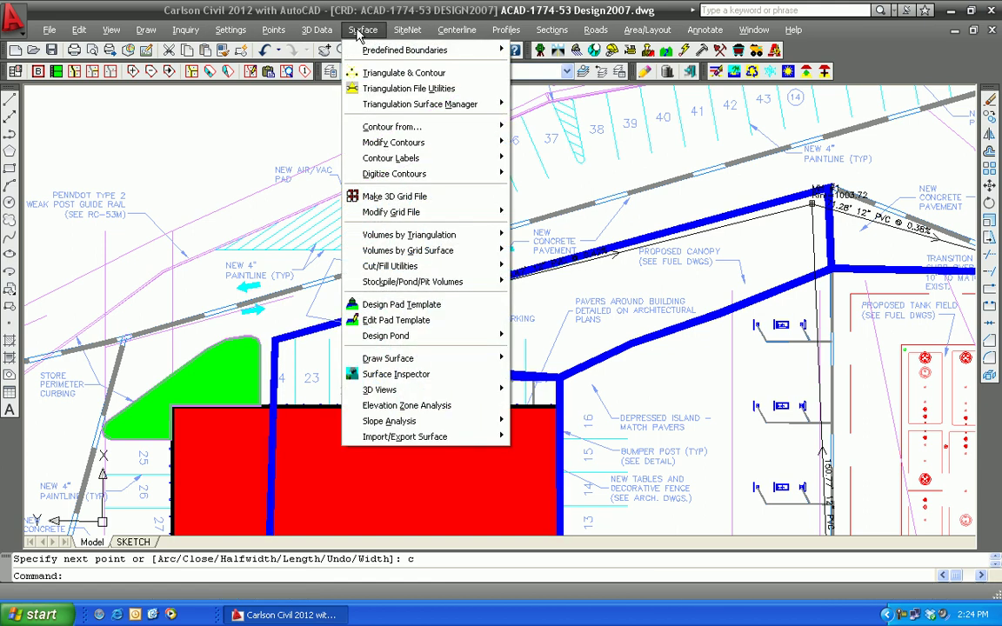
left_click(402, 90)
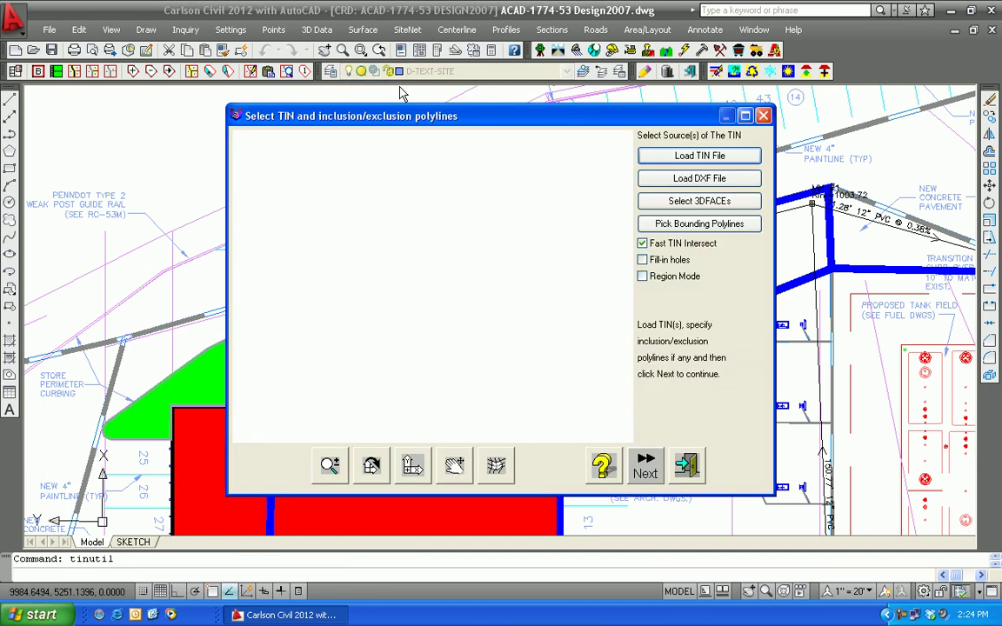
left_click(683, 159)
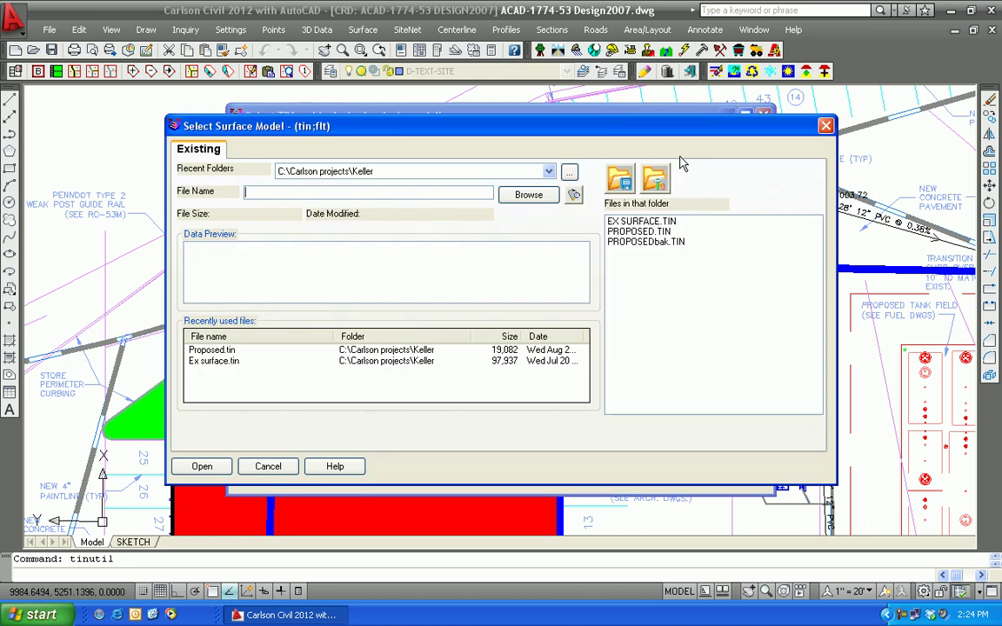
left_click(205, 349)
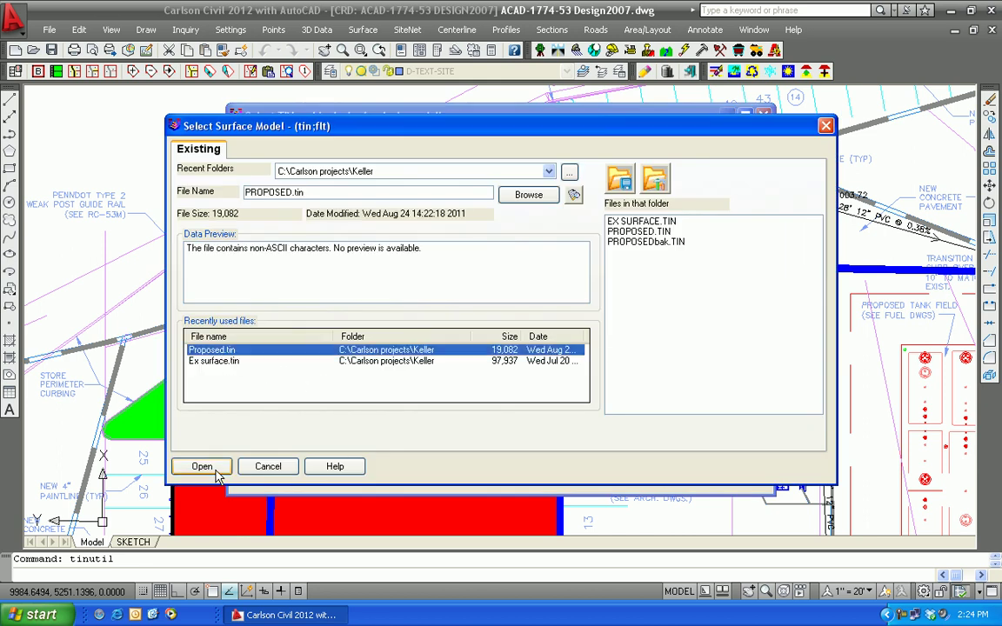
left_click(203, 467)
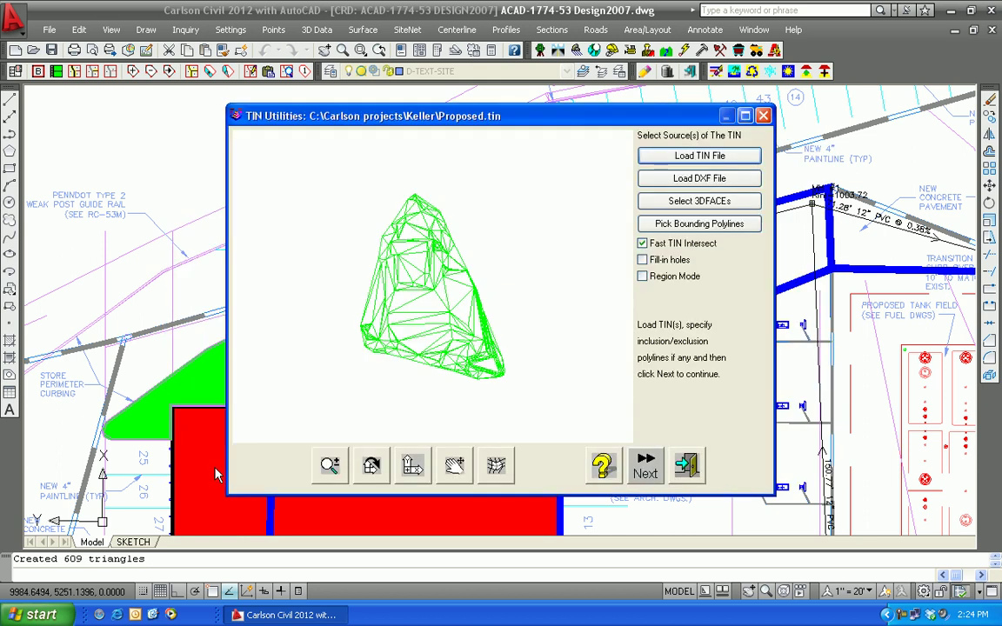
Assign the closed polyline around MH #2 as the inclusion boundary, with no exclusion polylines
left_click(654, 223)
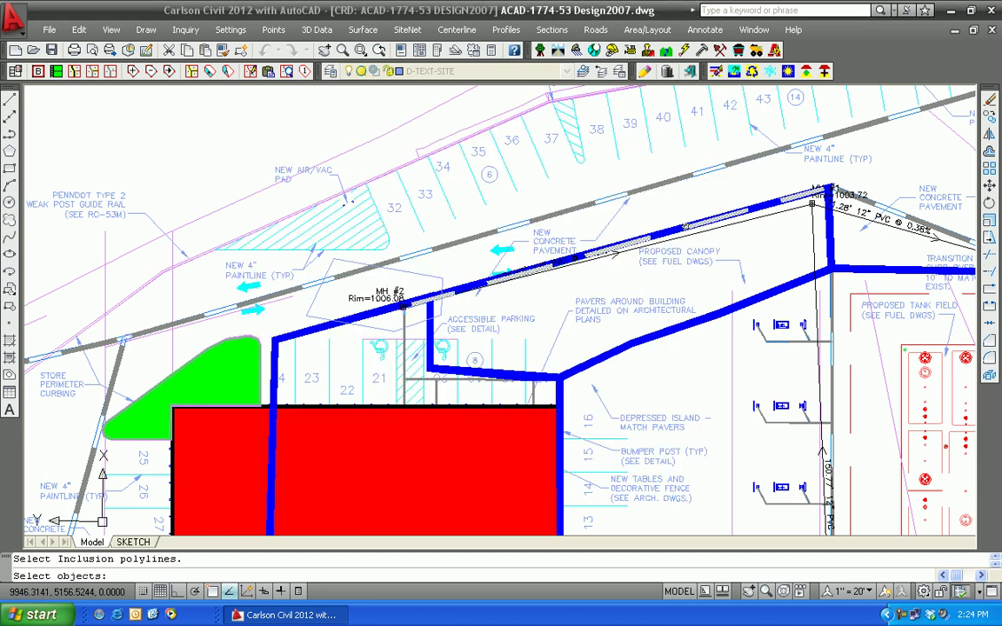
left_click(314, 303)
key("Return")
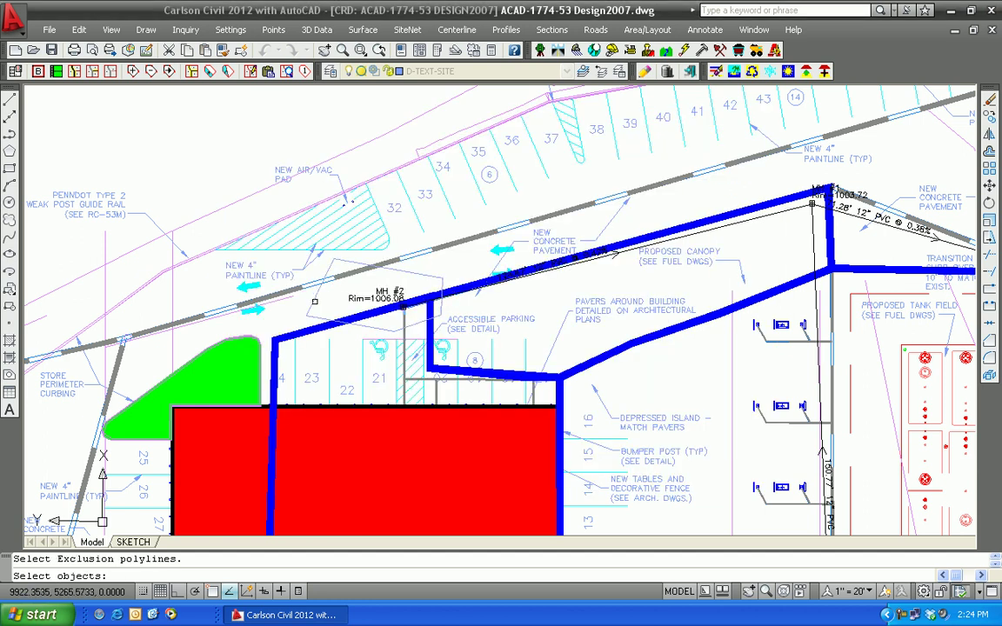
key("Return")
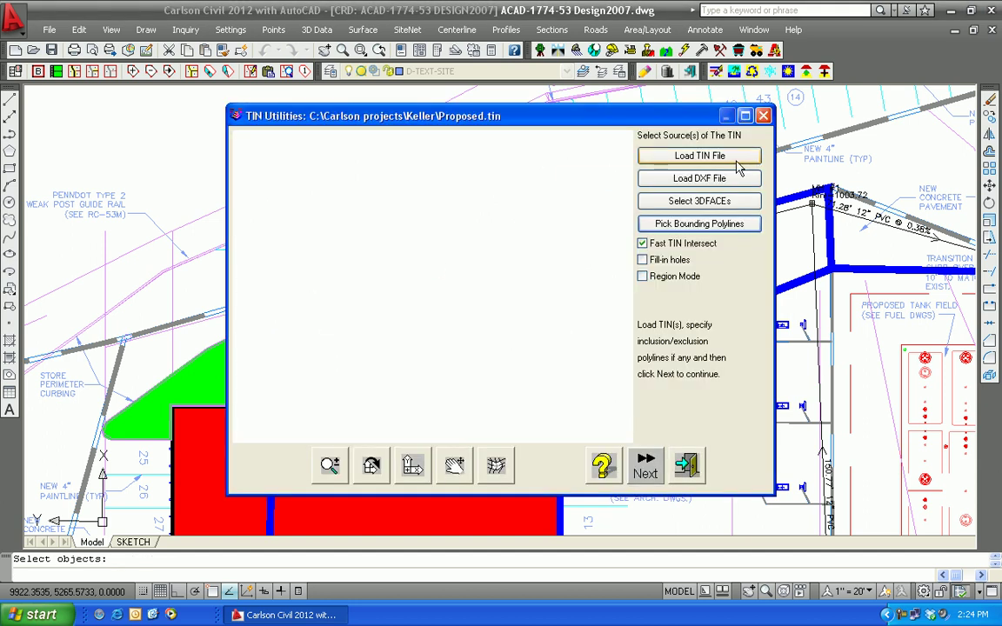
Add 0.5 to the TIN elevations inside the inclusion boundary around MH #2
left_click(646, 468)
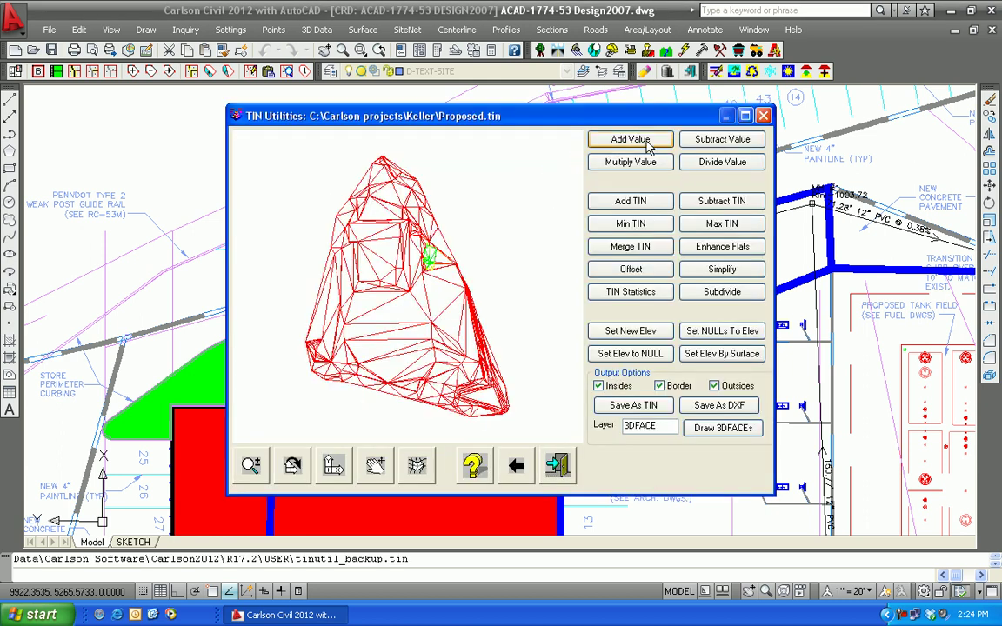
left_click(648, 141)
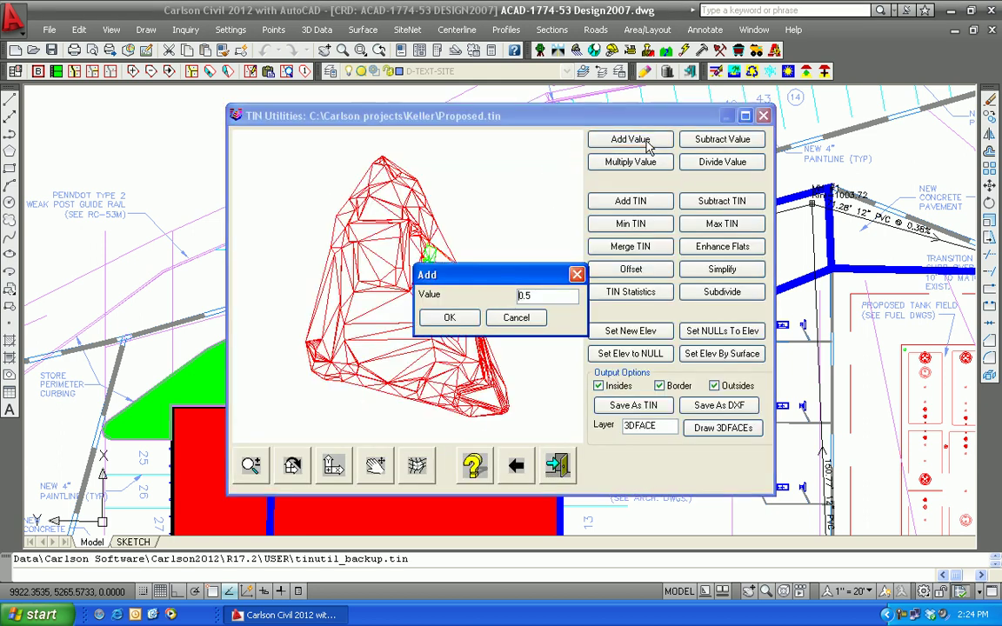
left_click(449, 319)
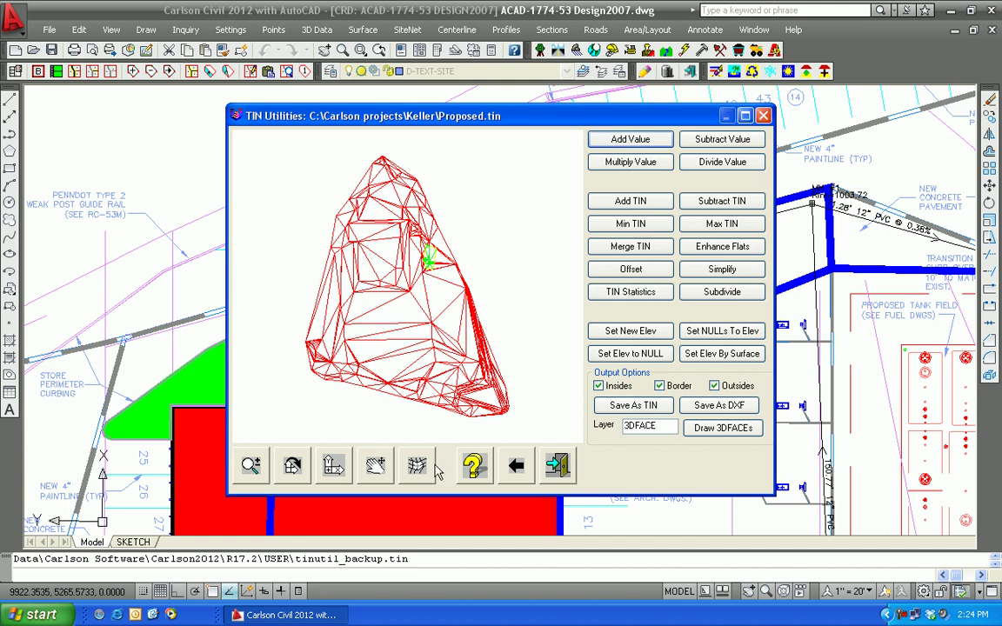
Save the edited surface as PROPOSED.tin in the Keller folder, replacing the existing file, and exit TIN Utilities
left_click(617, 404)
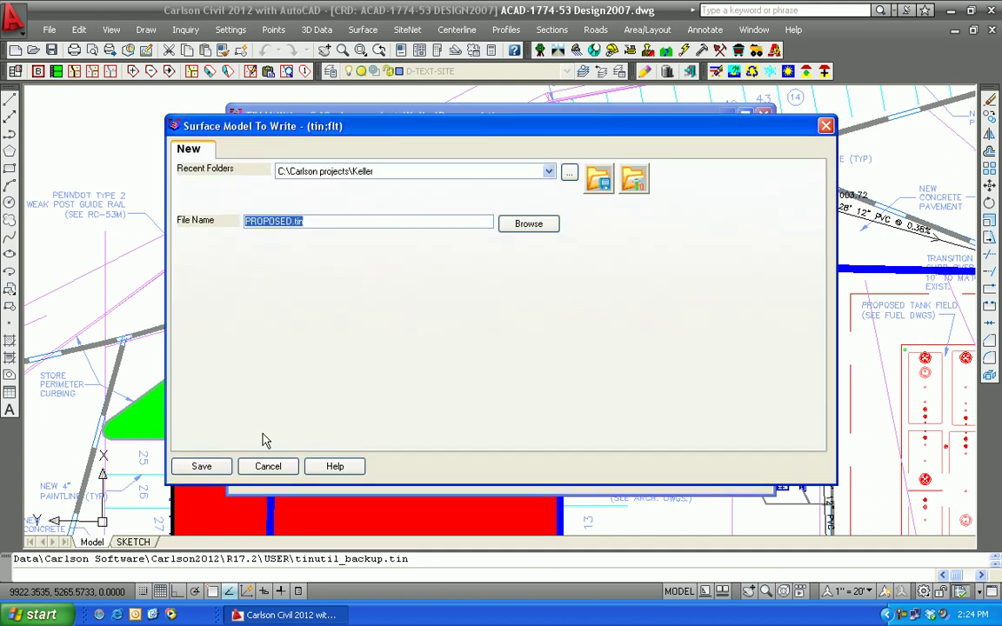
left_click(201, 468)
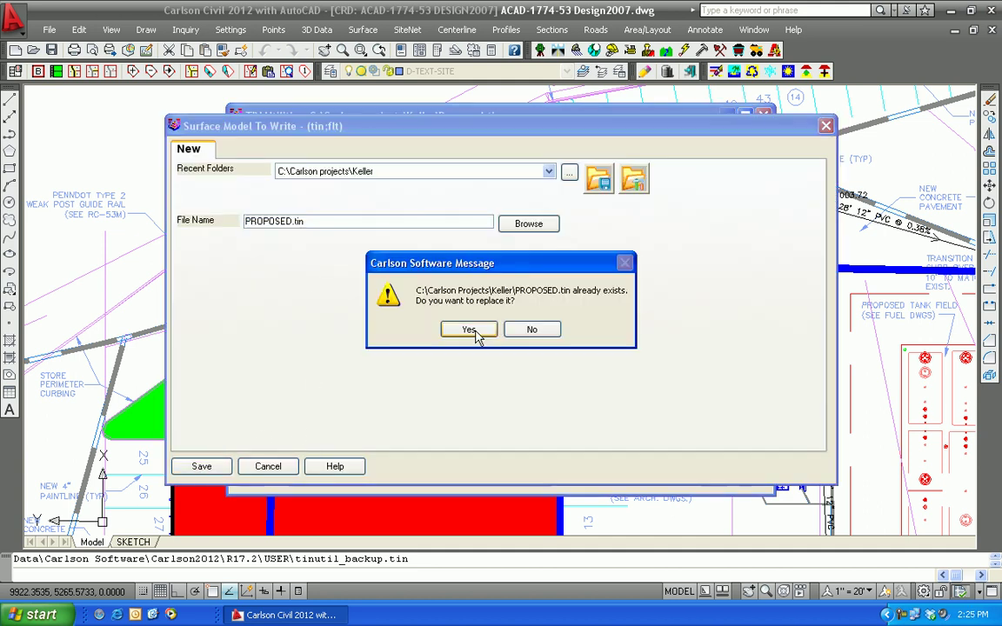
left_click(474, 334)
left_click(501, 322)
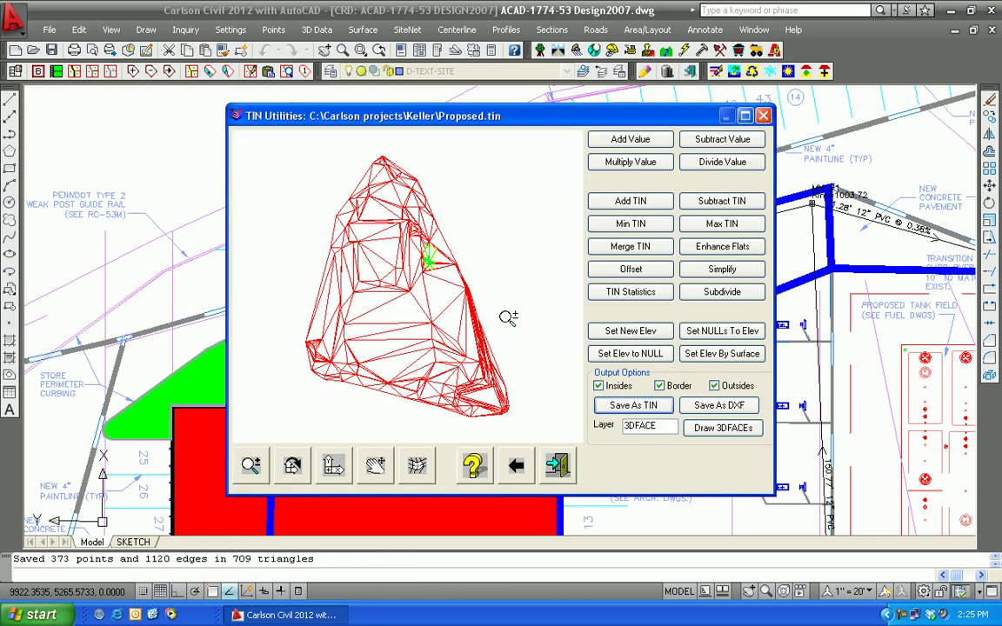
left_click(560, 467)
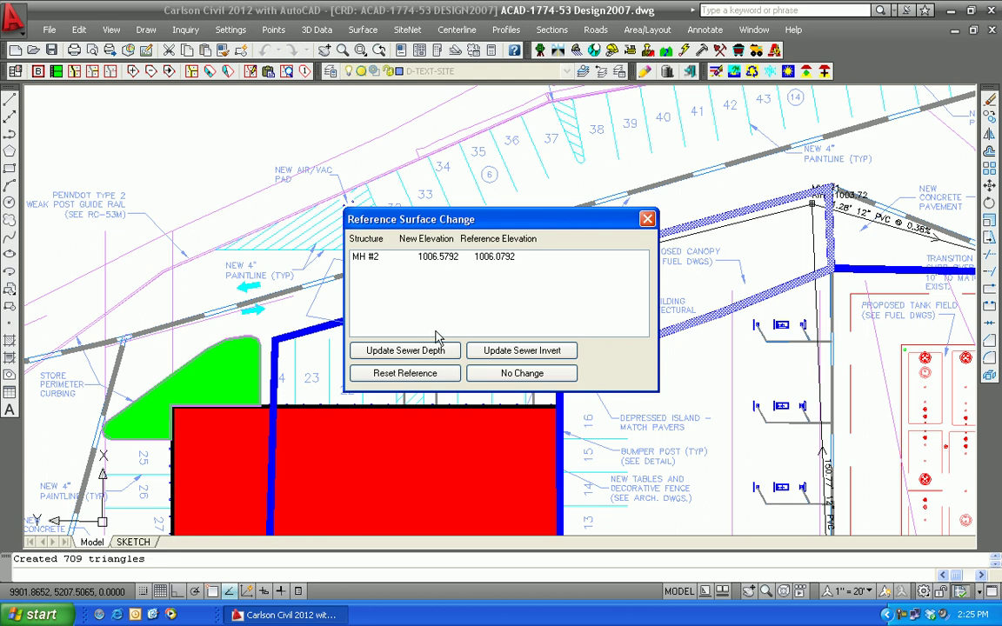
Update the sewer depth at MH #2 for the changed surface, and update and review the profile from MH #2 to OUTFALL
left_click(373, 352)
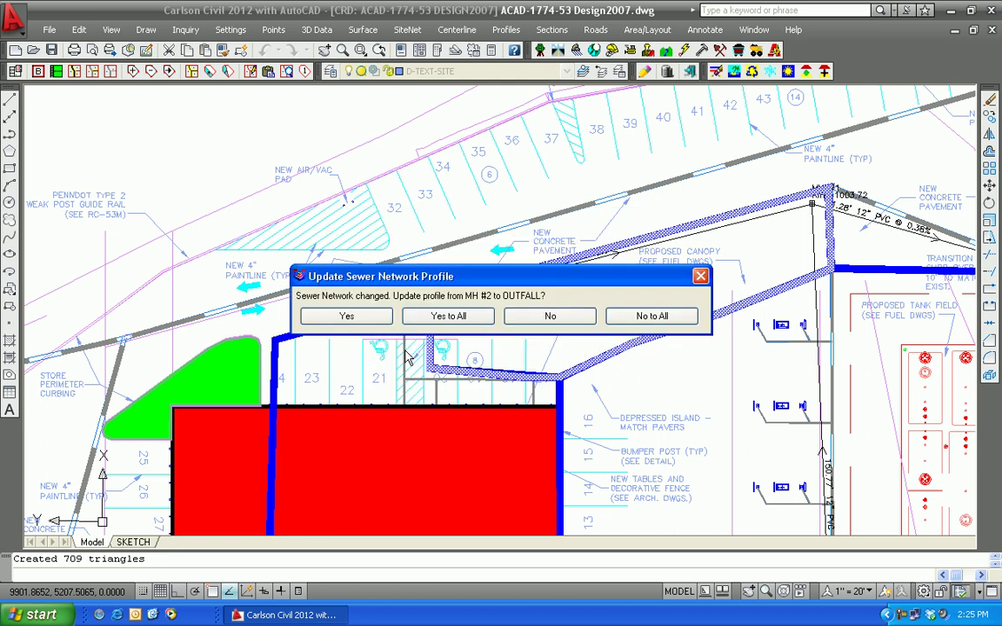
left_click(362, 319)
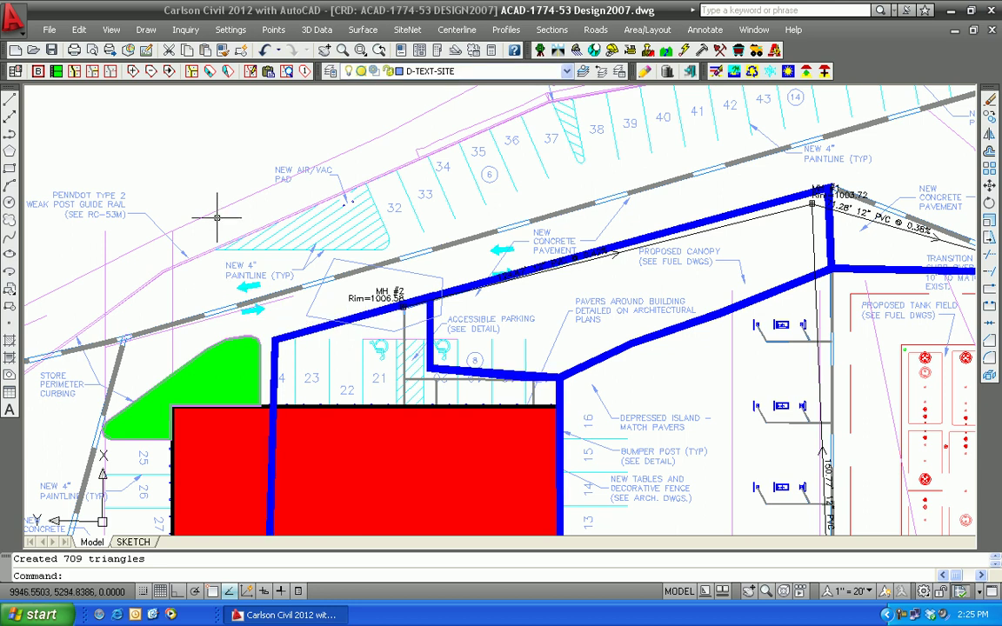
middle_click_drag(224, 246, 321, 261)
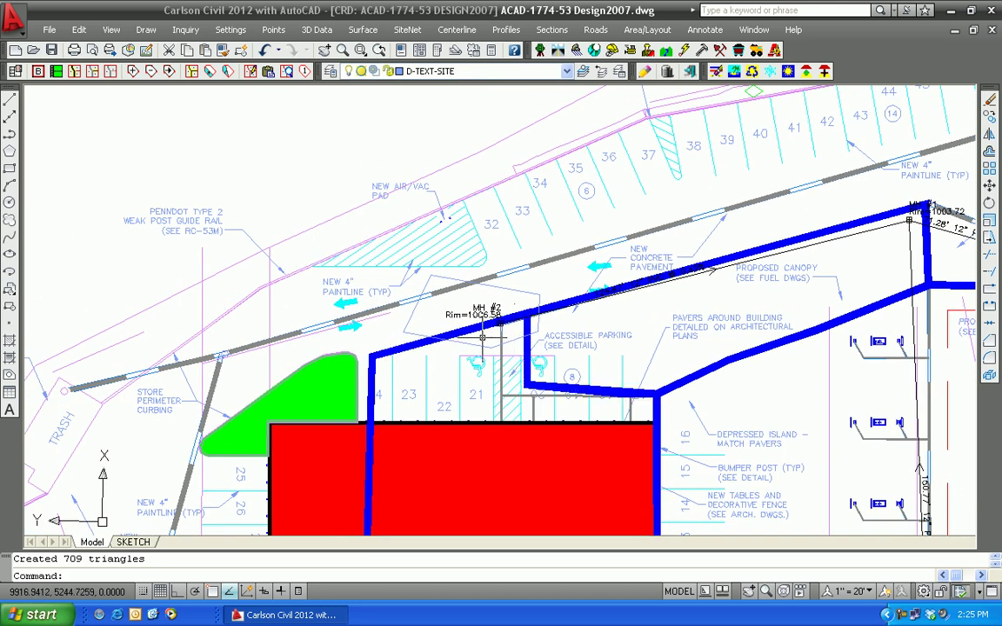
mouse_move(386, 287)
middle_mouse_down()
mouse_move(360, 286)
mouse_move(346, 239)
mouse_move(410, 408)
middle_mouse_up()
scroll(173, 256, "up", 2)
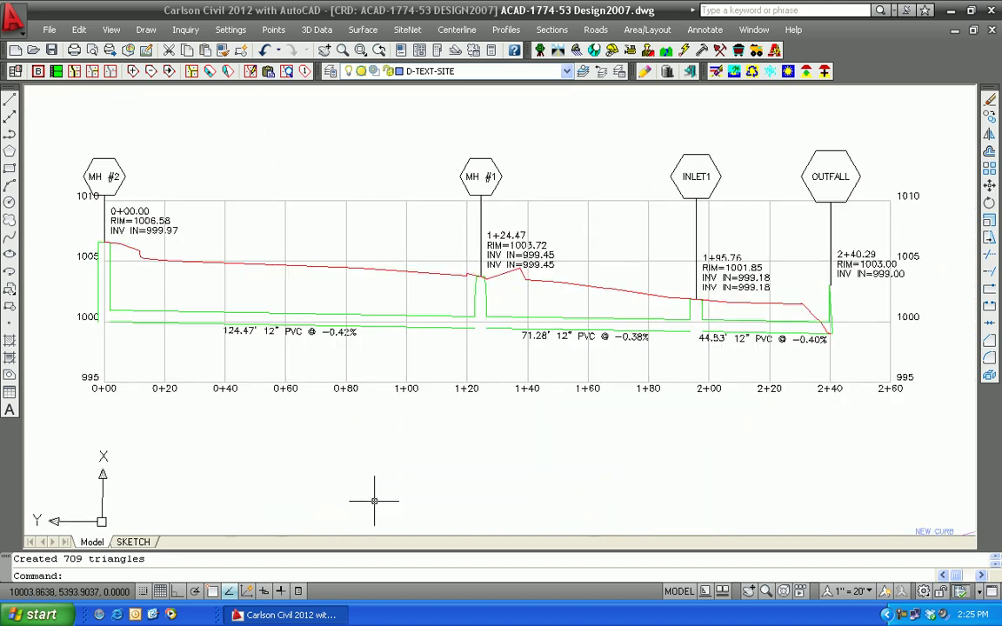
scroll(382, 383, "down", 3)
mouse_move(417, 356)
middle_mouse_down()
mouse_move(272, 402)
mouse_move(247, 395)
mouse_move(272, 397)
middle_mouse_up()
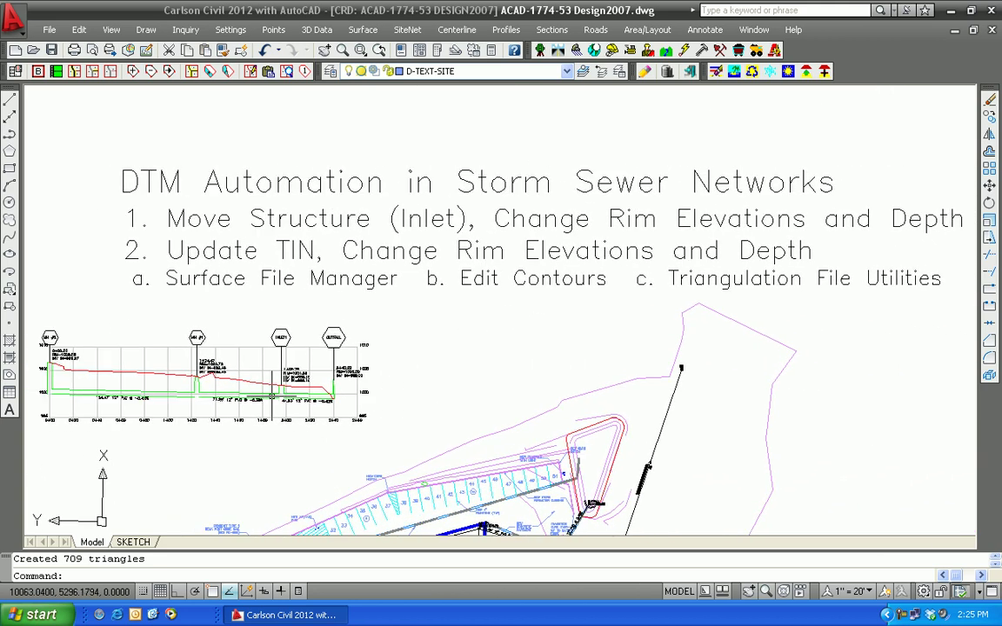